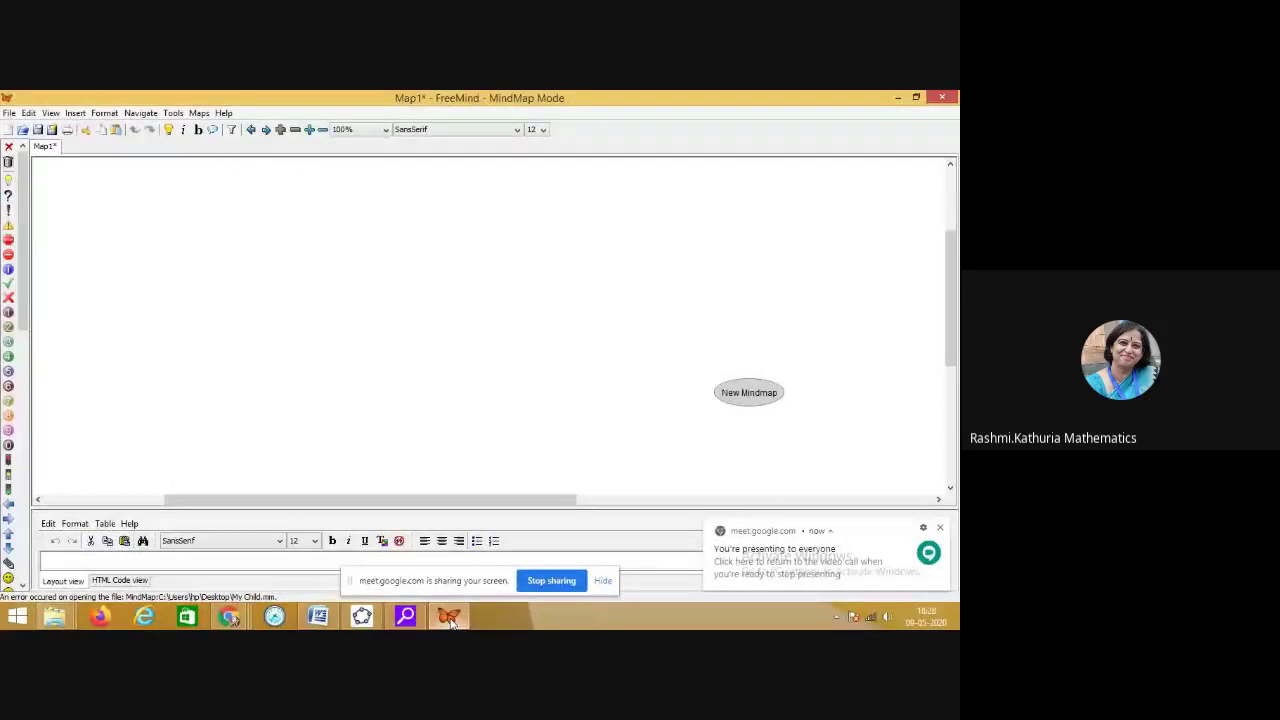
Step: Rename the central node of the new mind map to "Online teaching learning"
double_click(730, 396)
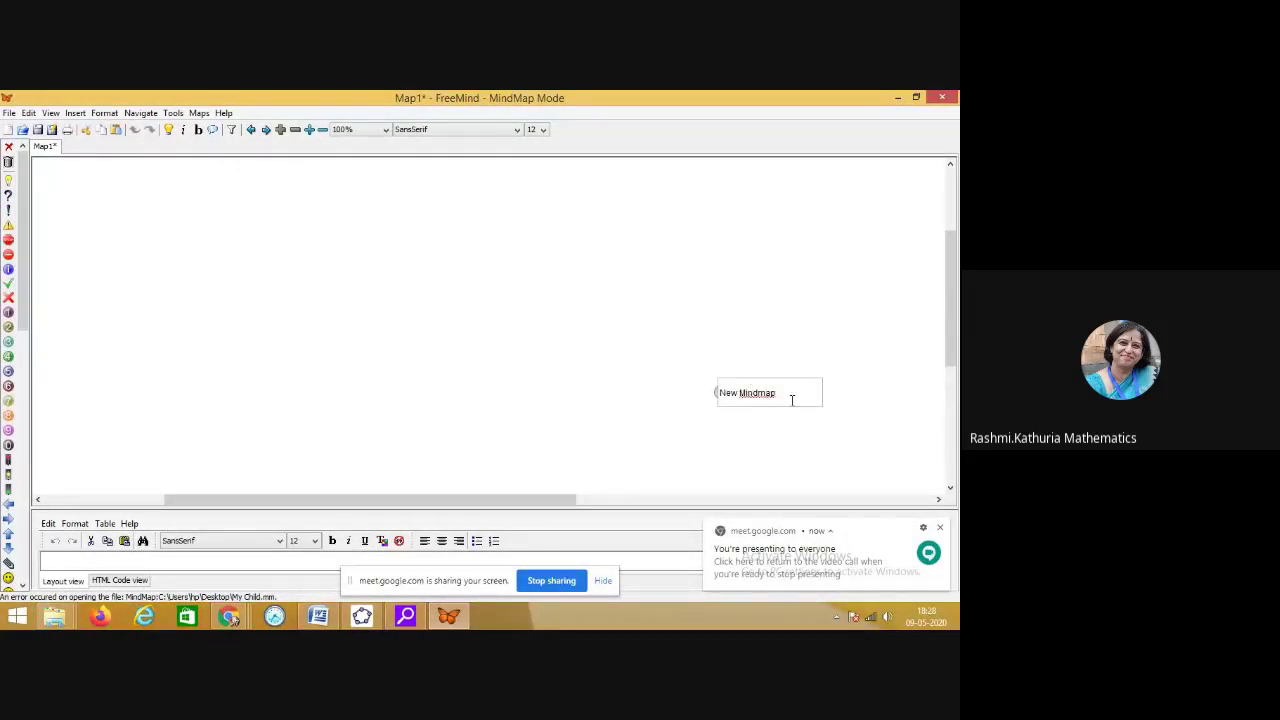
key("Return")
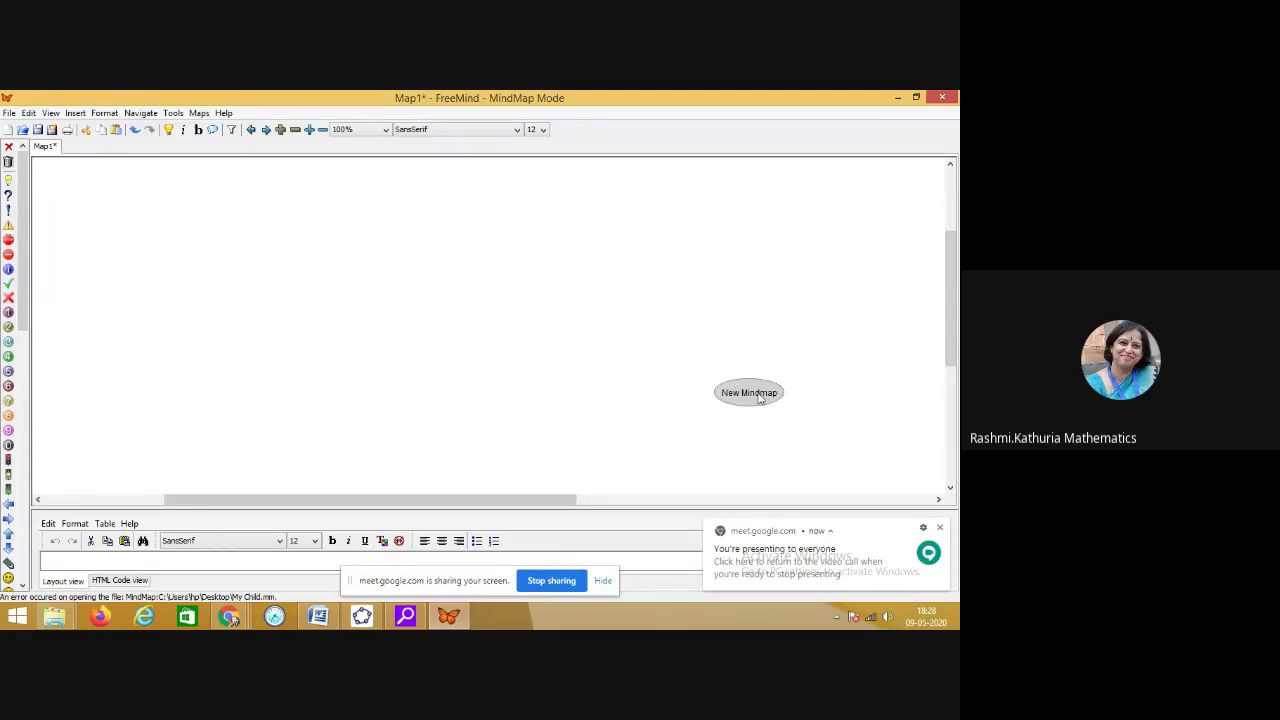
double_click(760, 396)
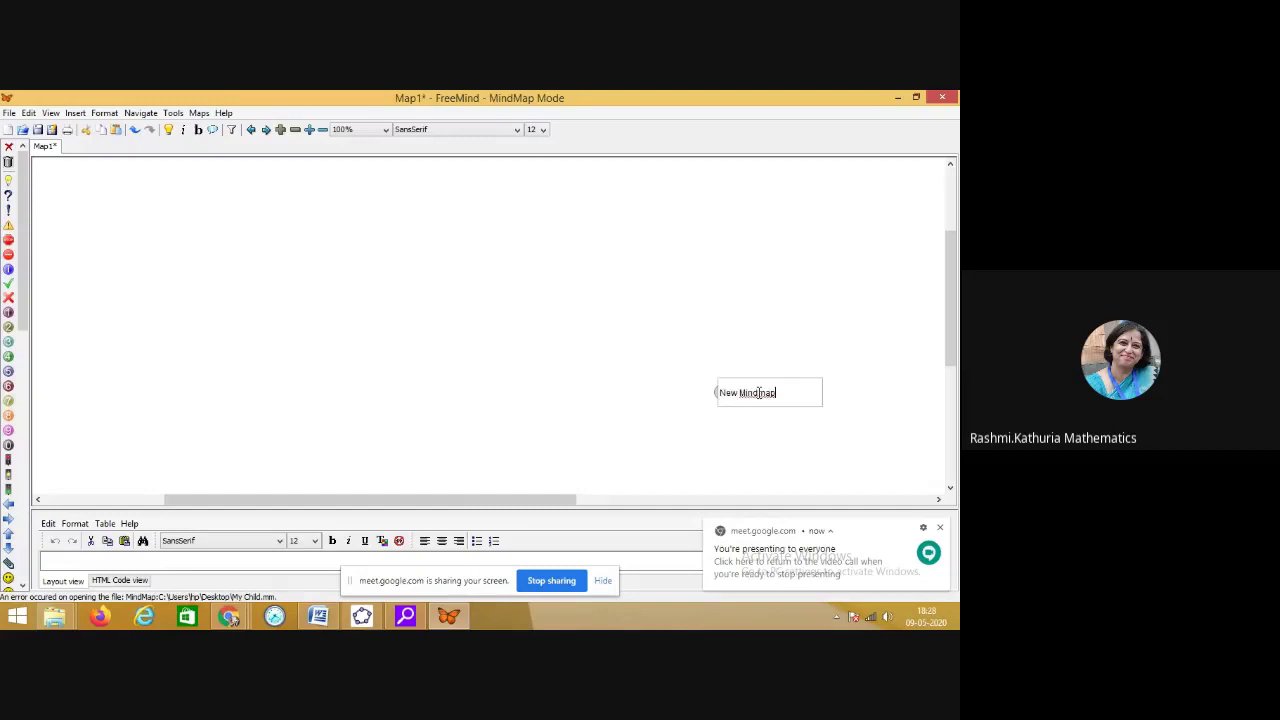
left_click_drag(784, 393, 684, 400)
type("Online teaching learning")
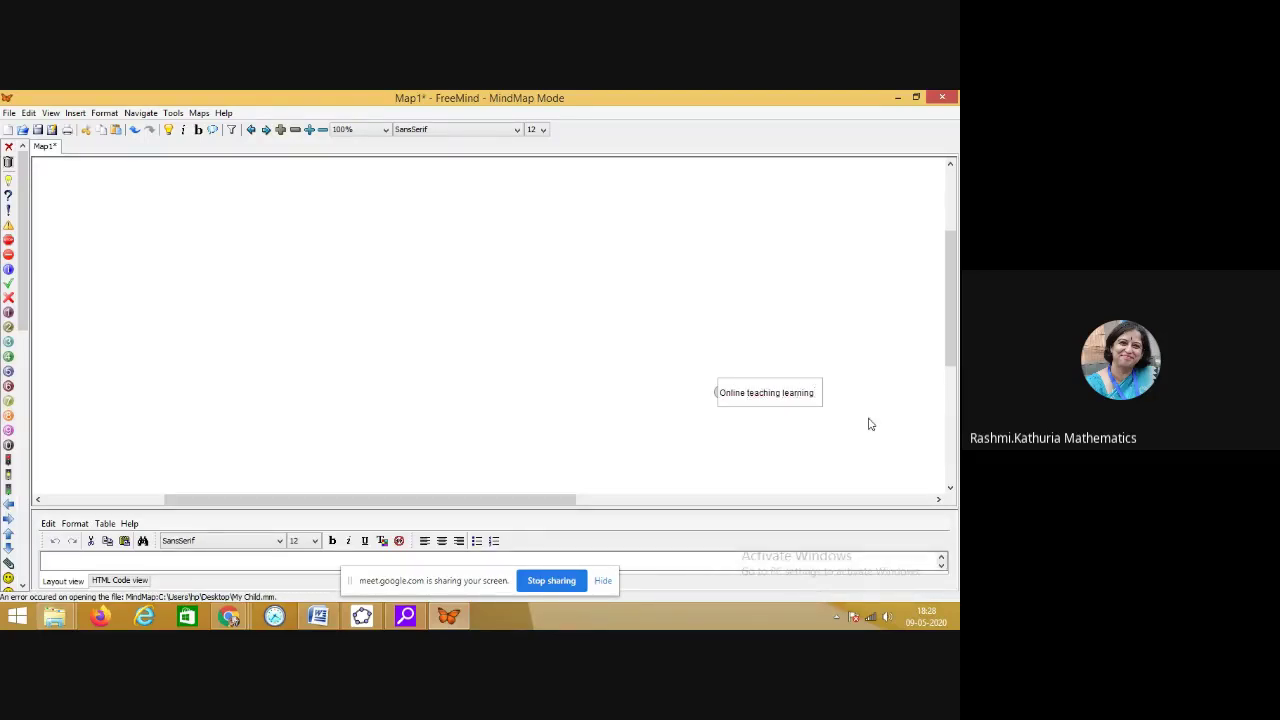
key("Return")
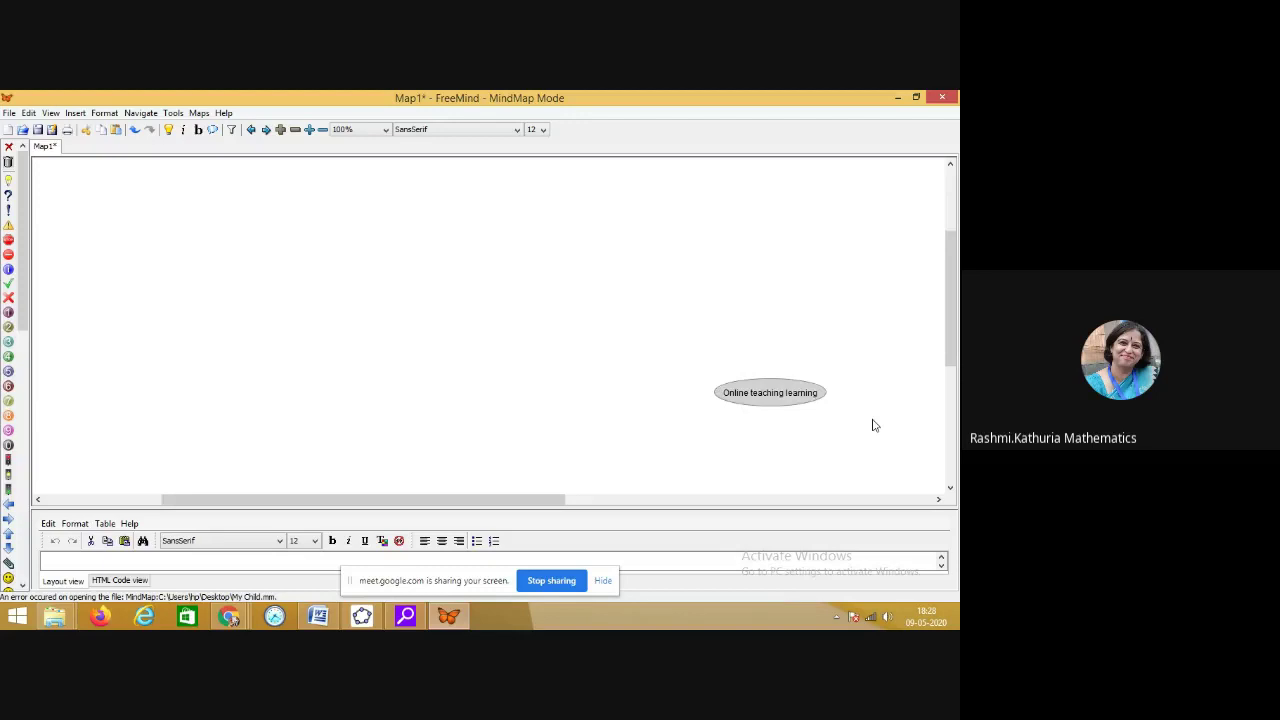
Step: Make the central node's text bold and turn on Automatic Layout for the map
double_click(727, 390)
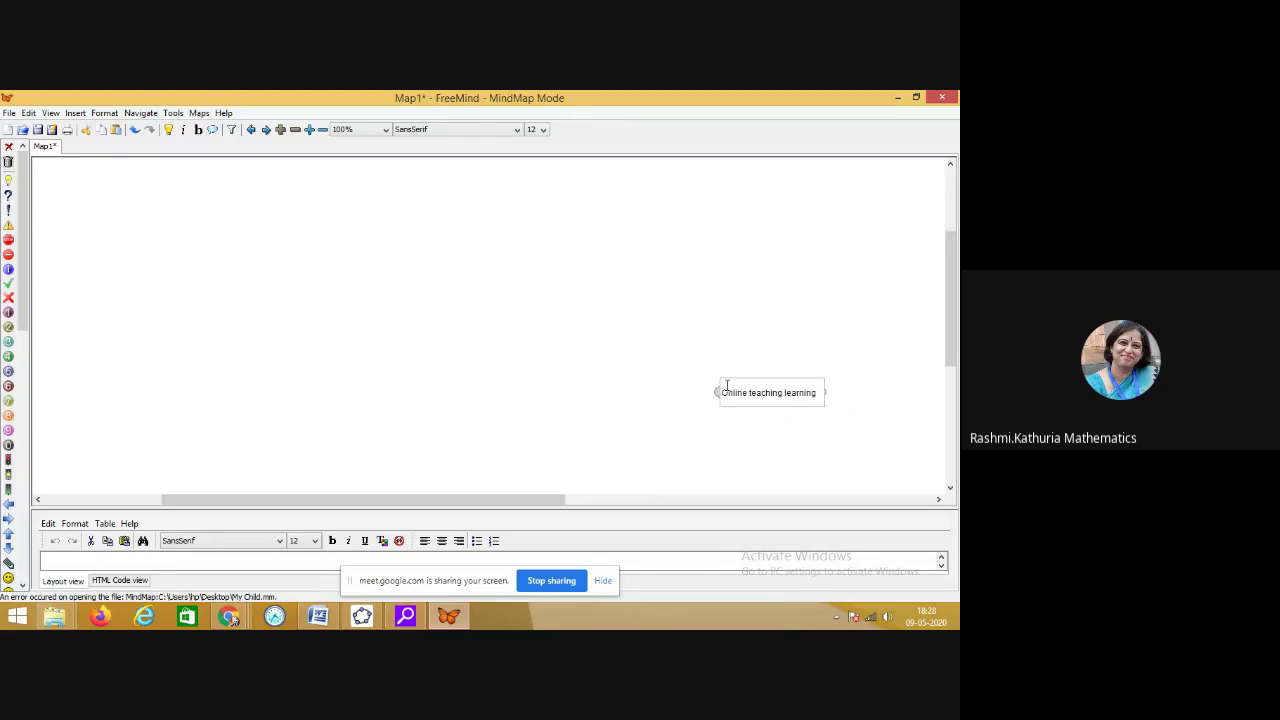
key("Return")
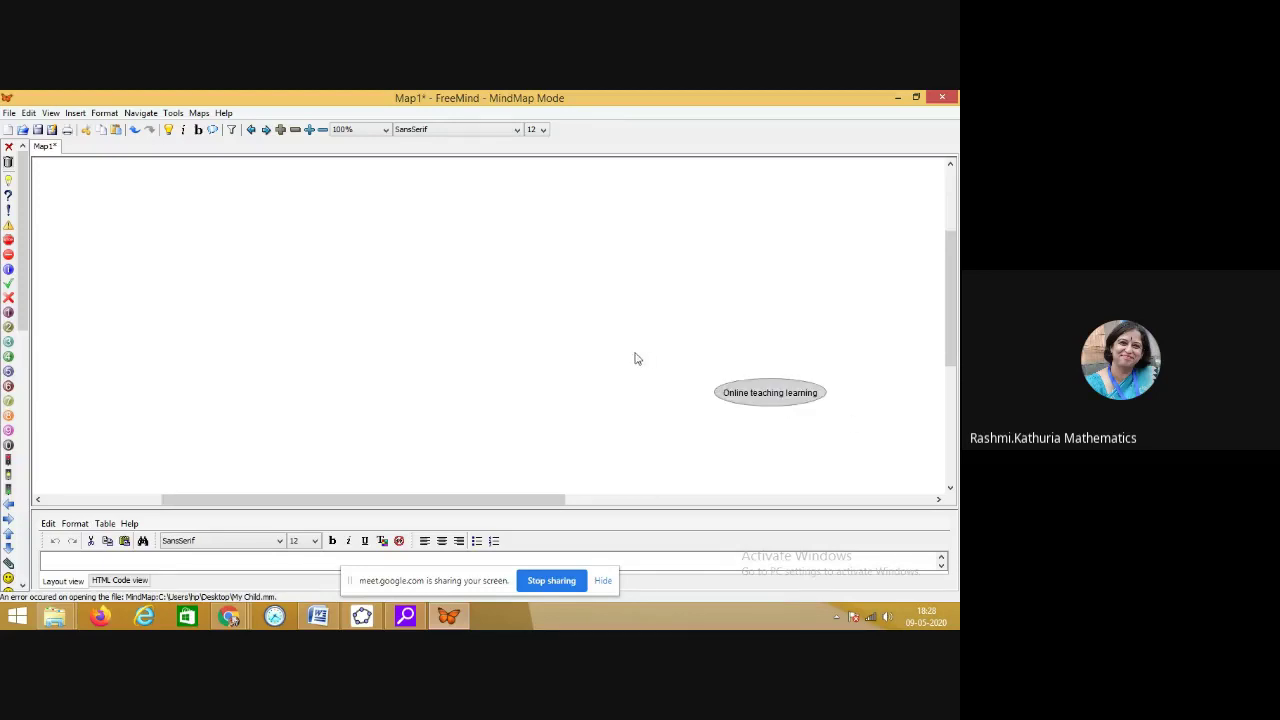
left_click(105, 114)
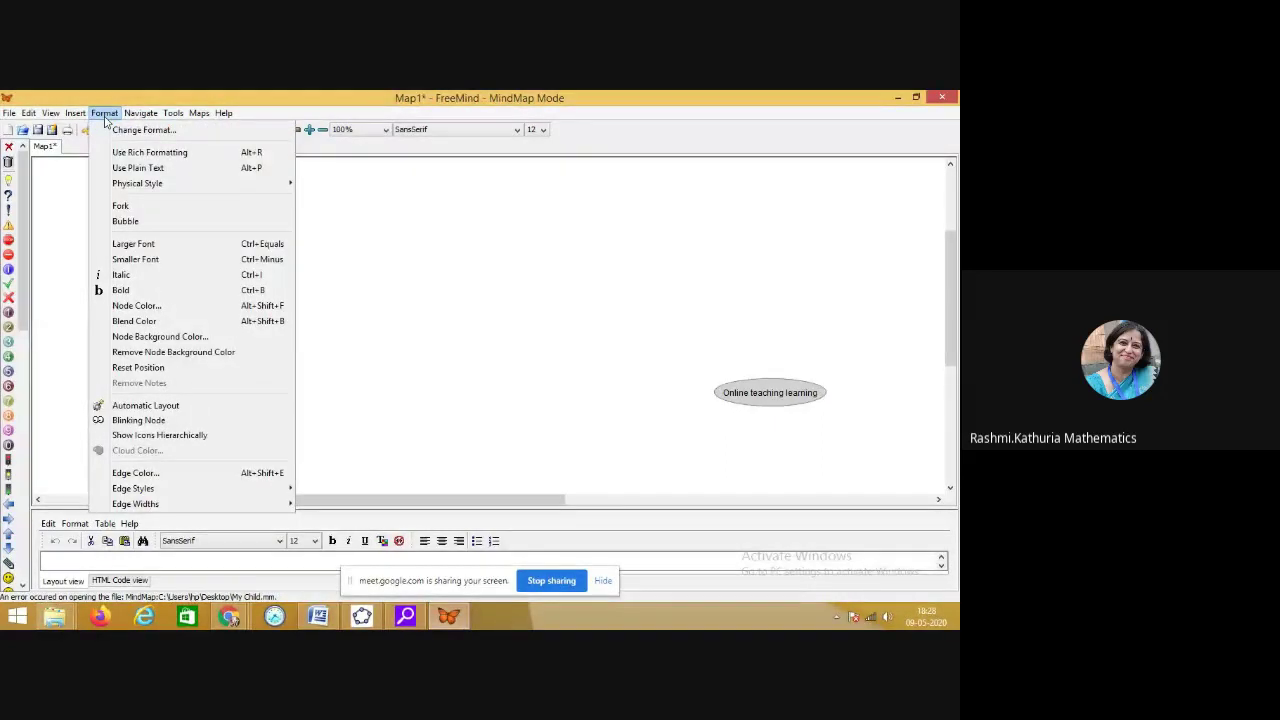
left_click(123, 292)
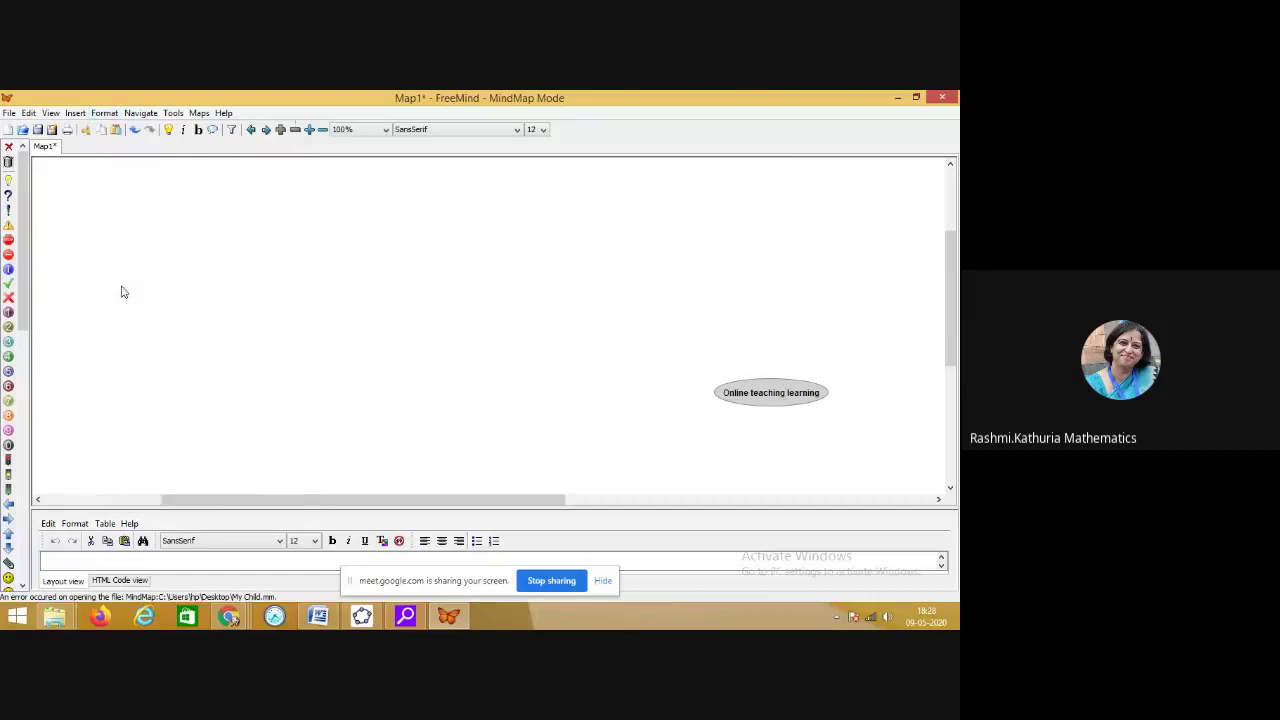
left_click(106, 115)
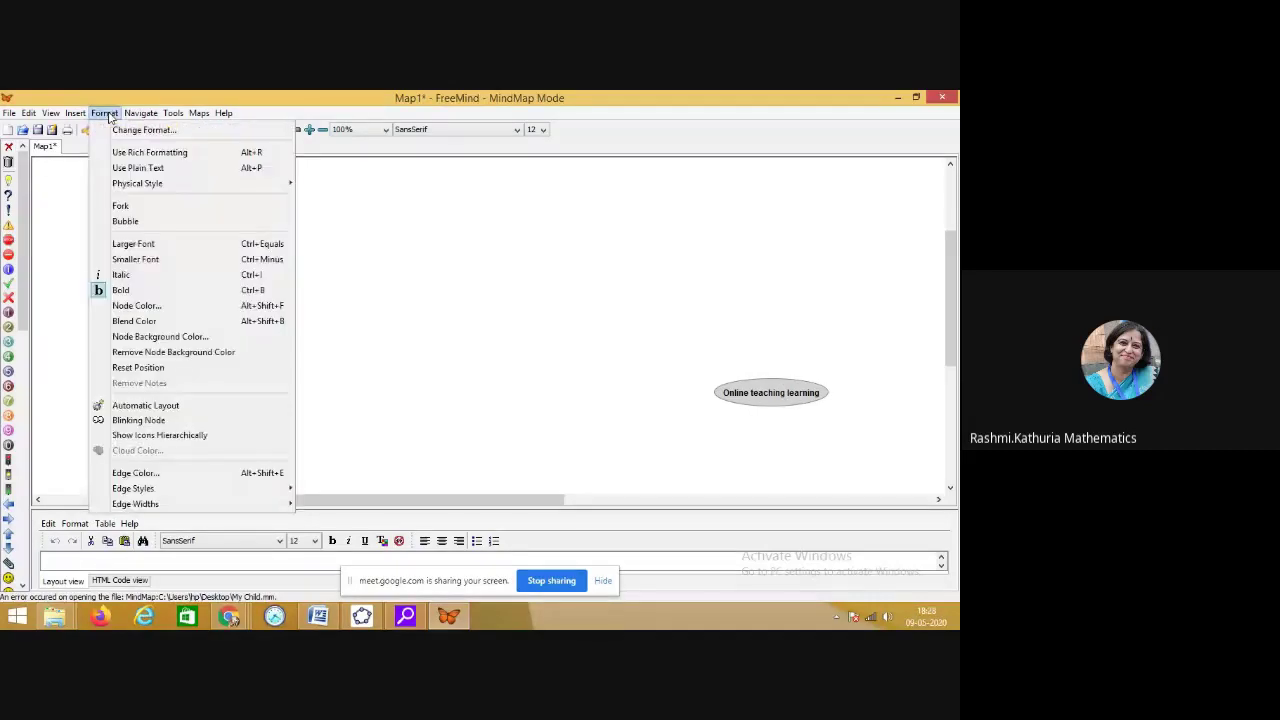
left_click(130, 406)
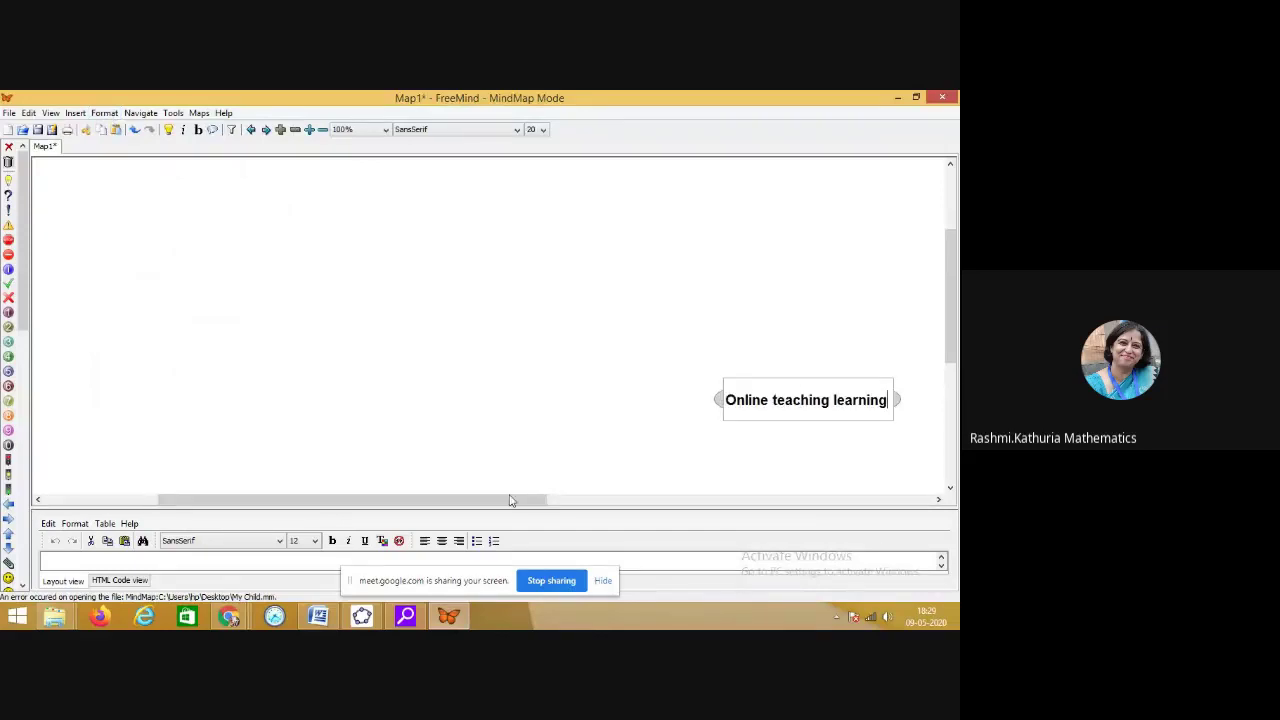
left_click_drag(514, 500, 663, 500)
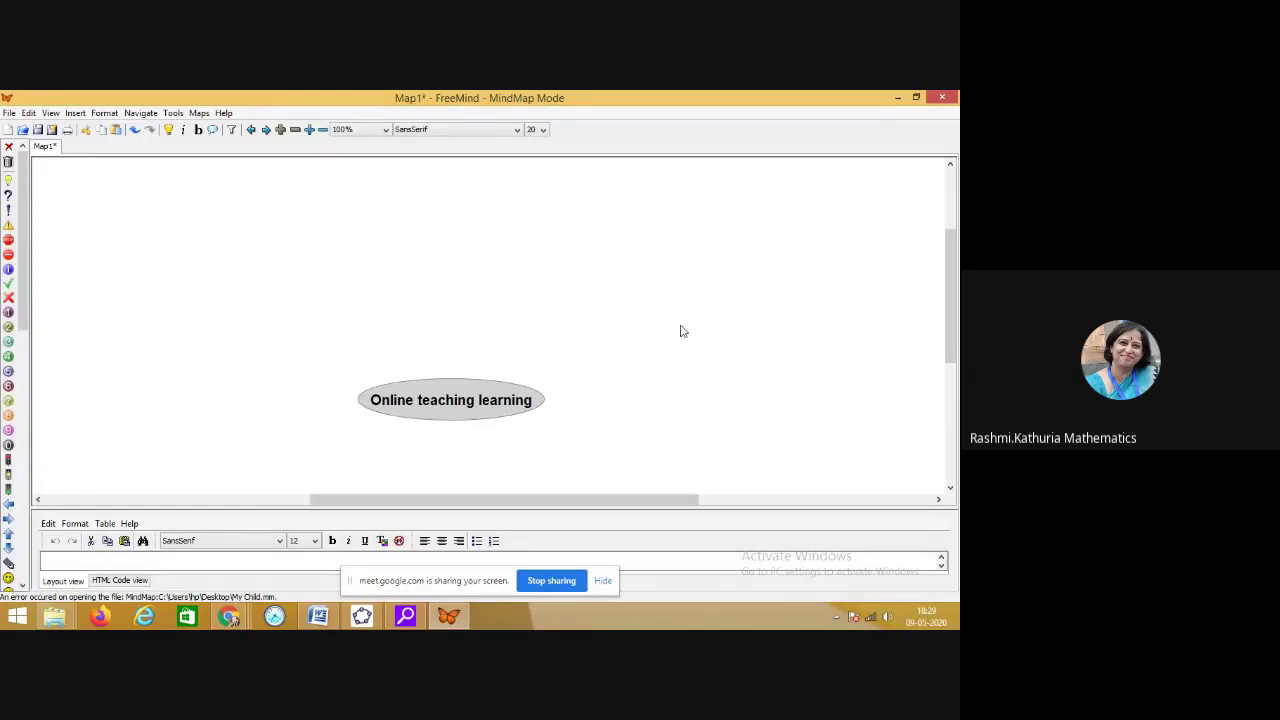
left_click(916, 99)
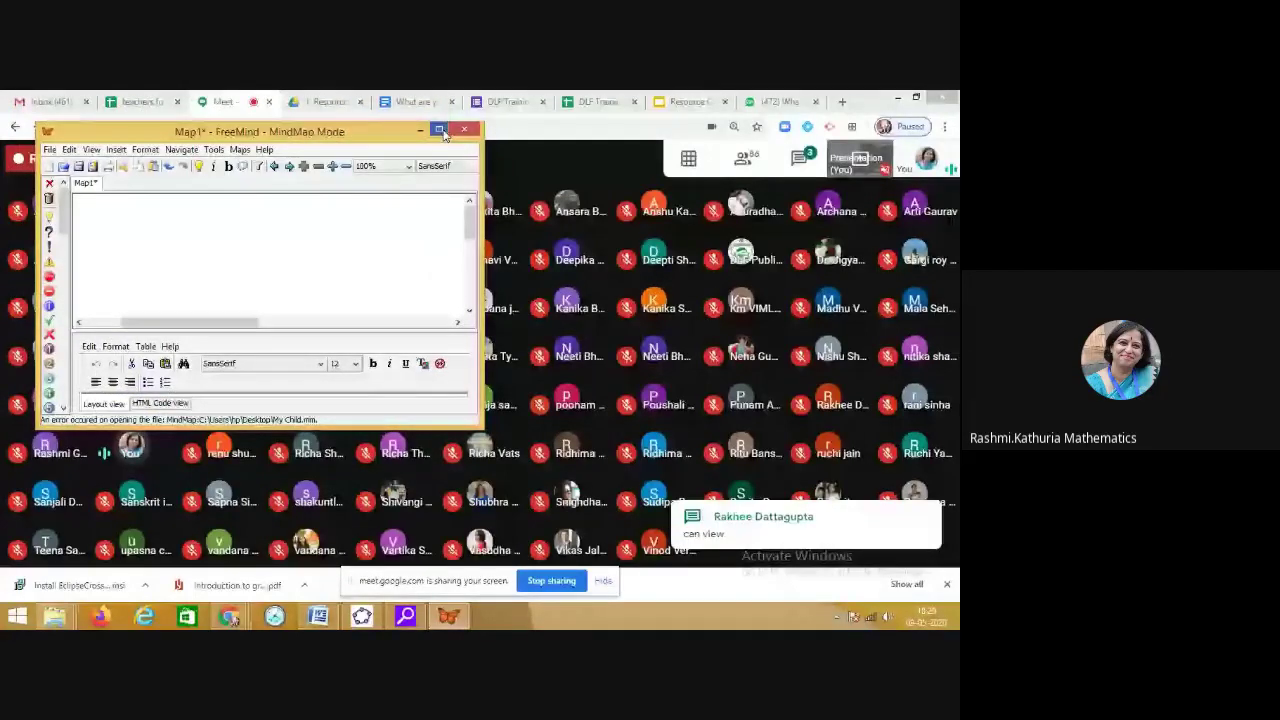
left_click(440, 130)
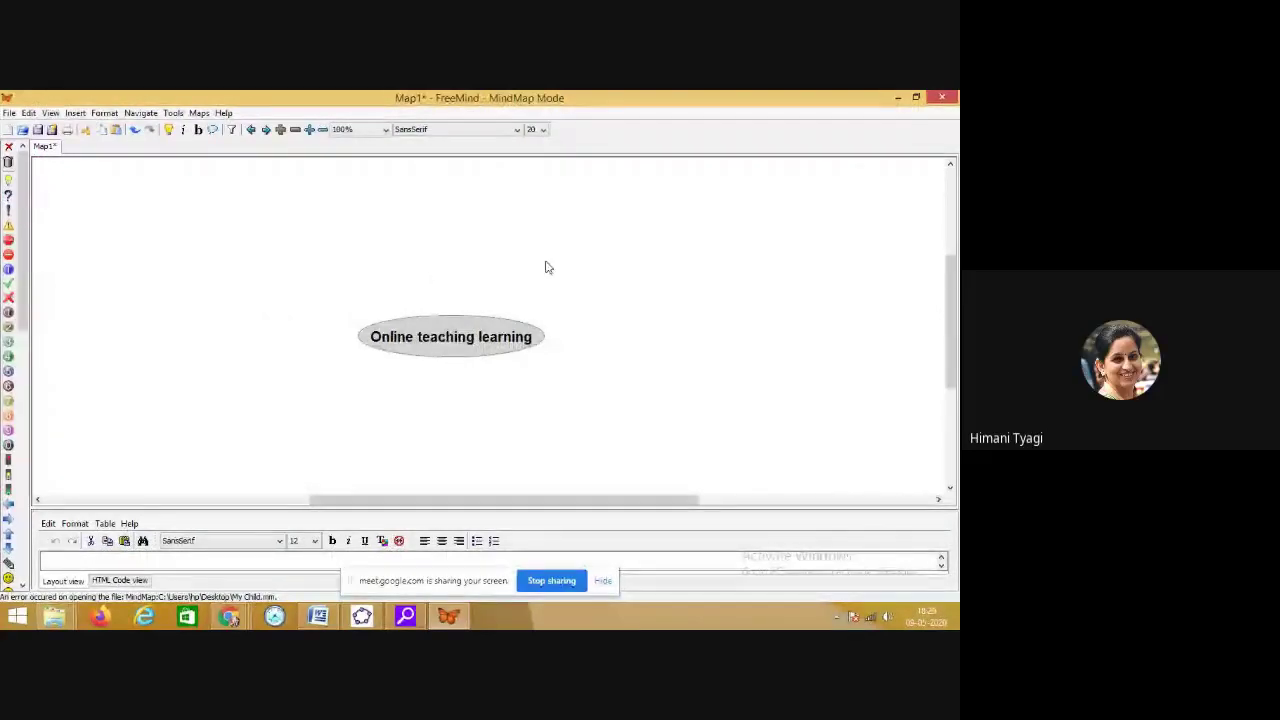
right_click(472, 348)
left_click(434, 350)
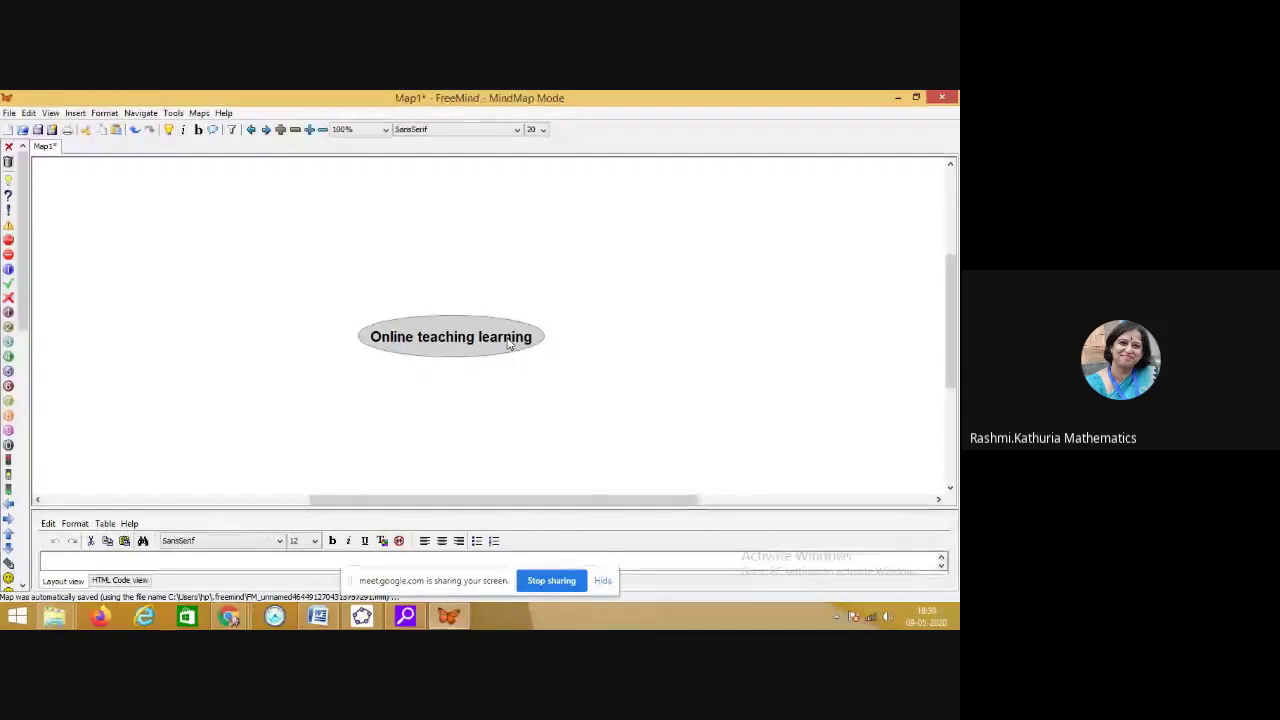
right_click(508, 343)
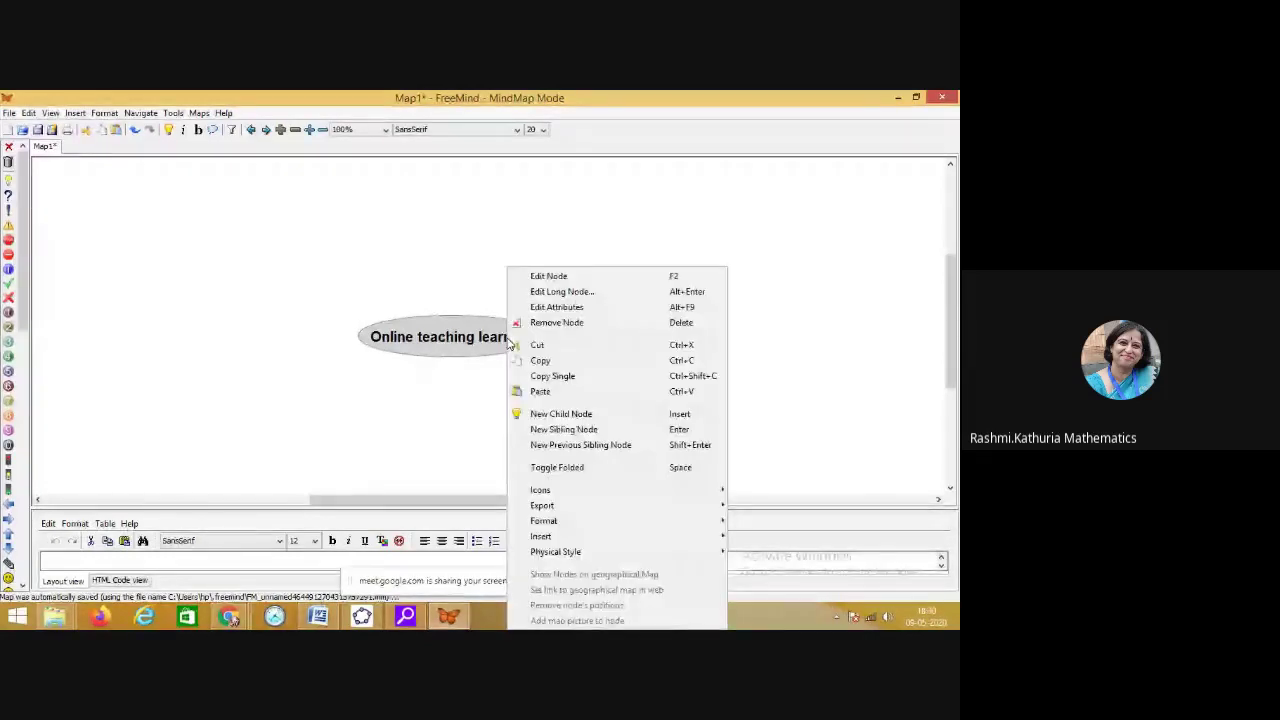
key("Escape")
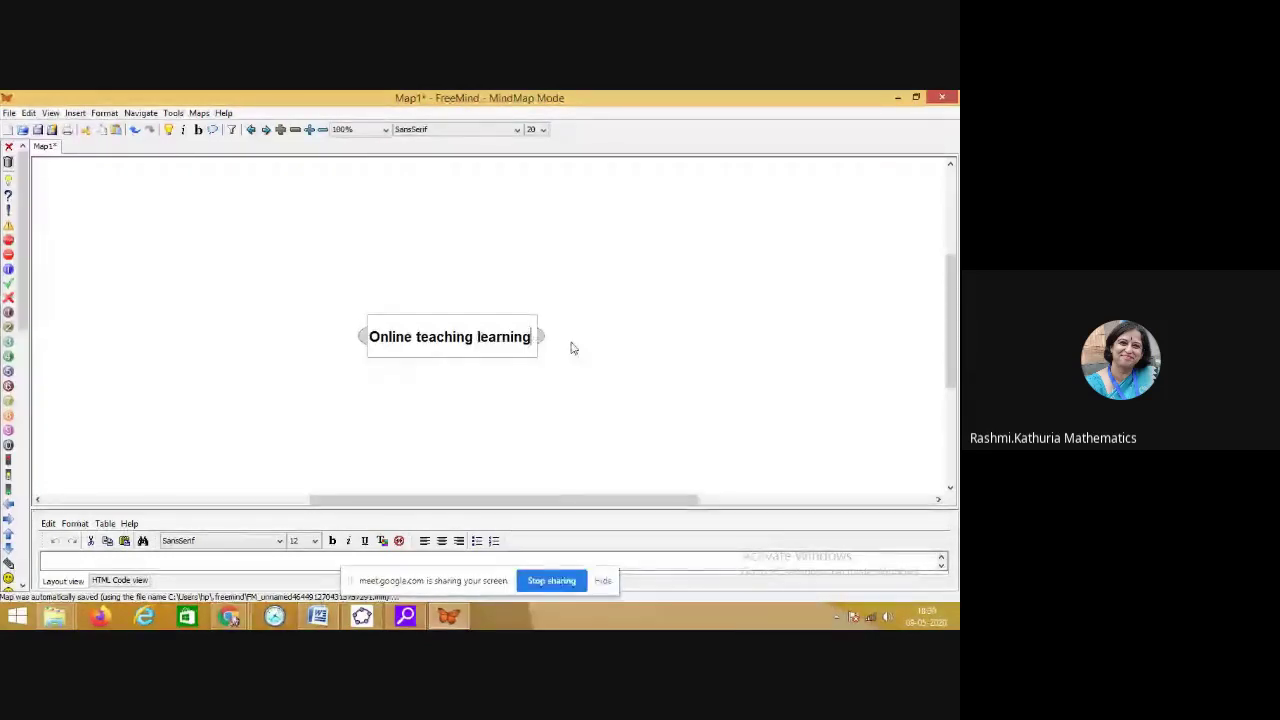
Step: Add a child node named "School" to the central "Online teaching learning" node
right_click(521, 344)
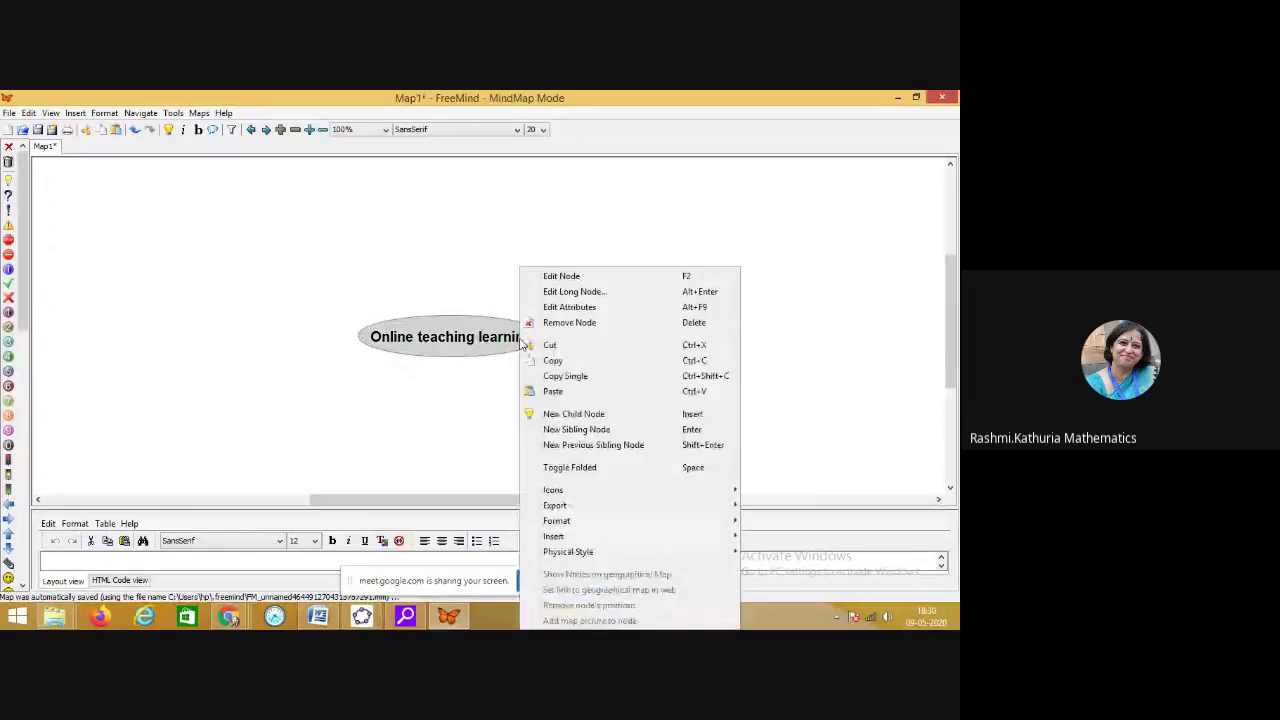
left_click(565, 415)
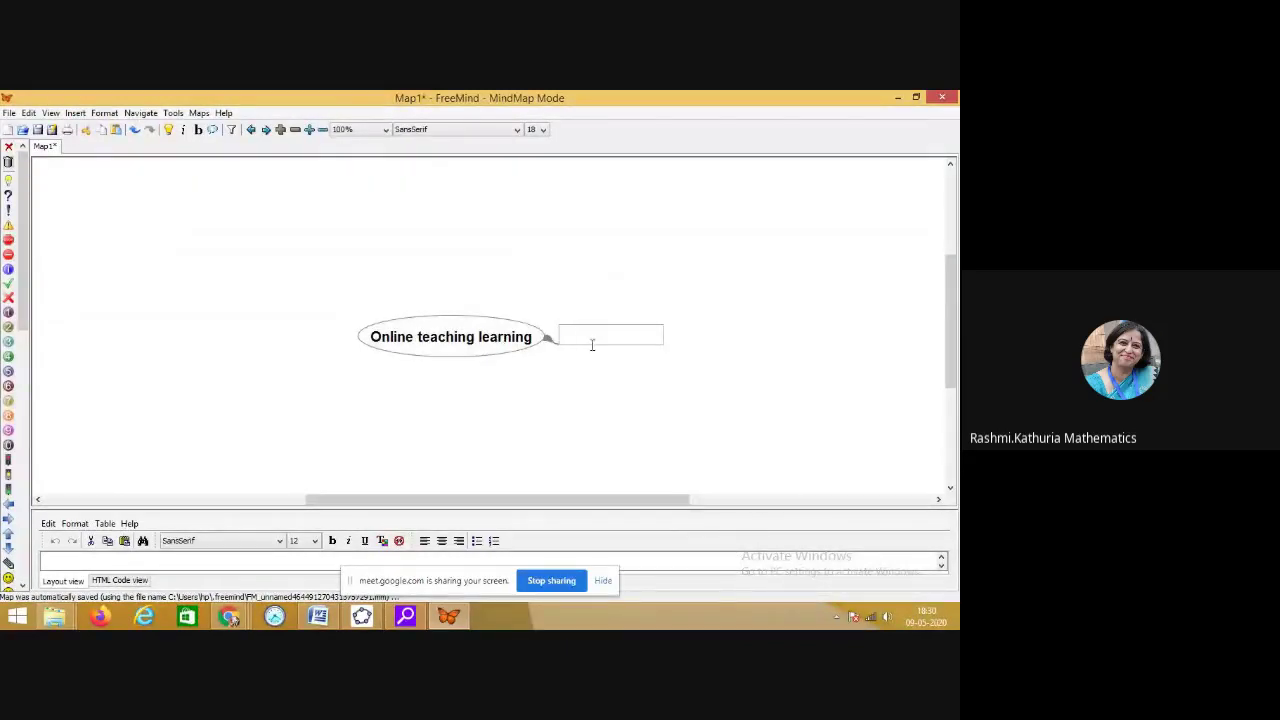
type("School")
key("Return")
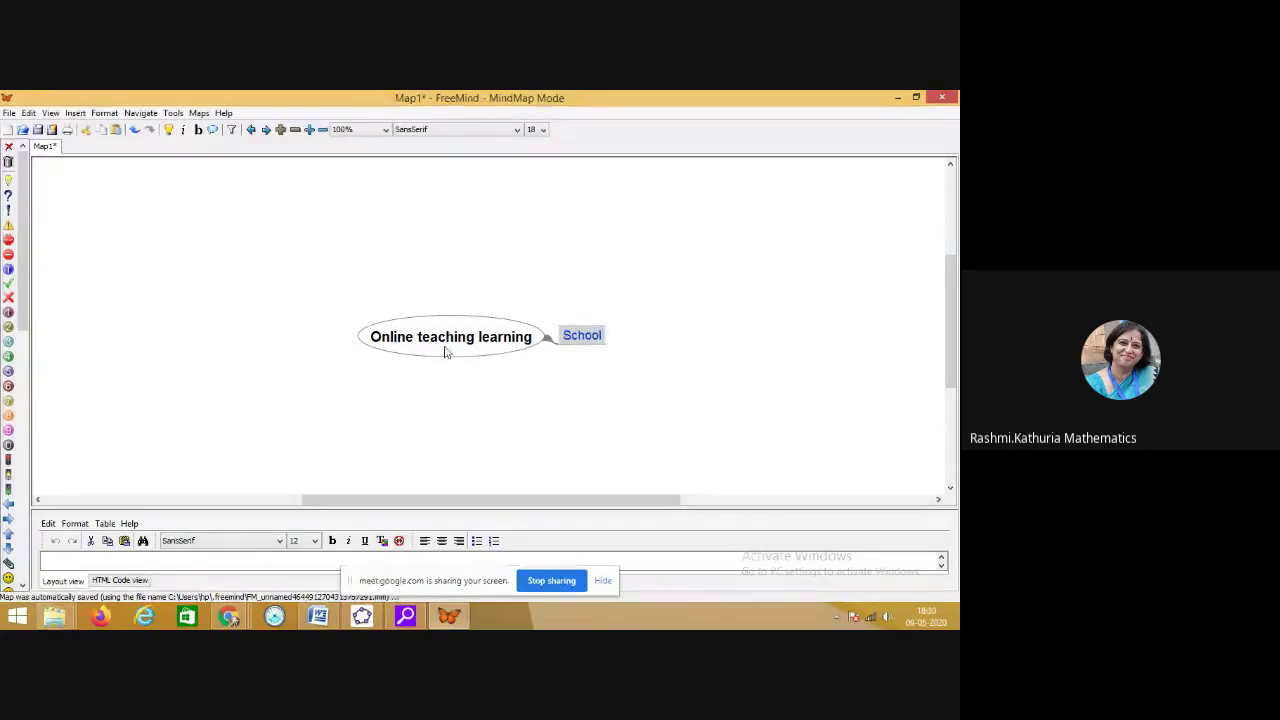
double_click(591, 341)
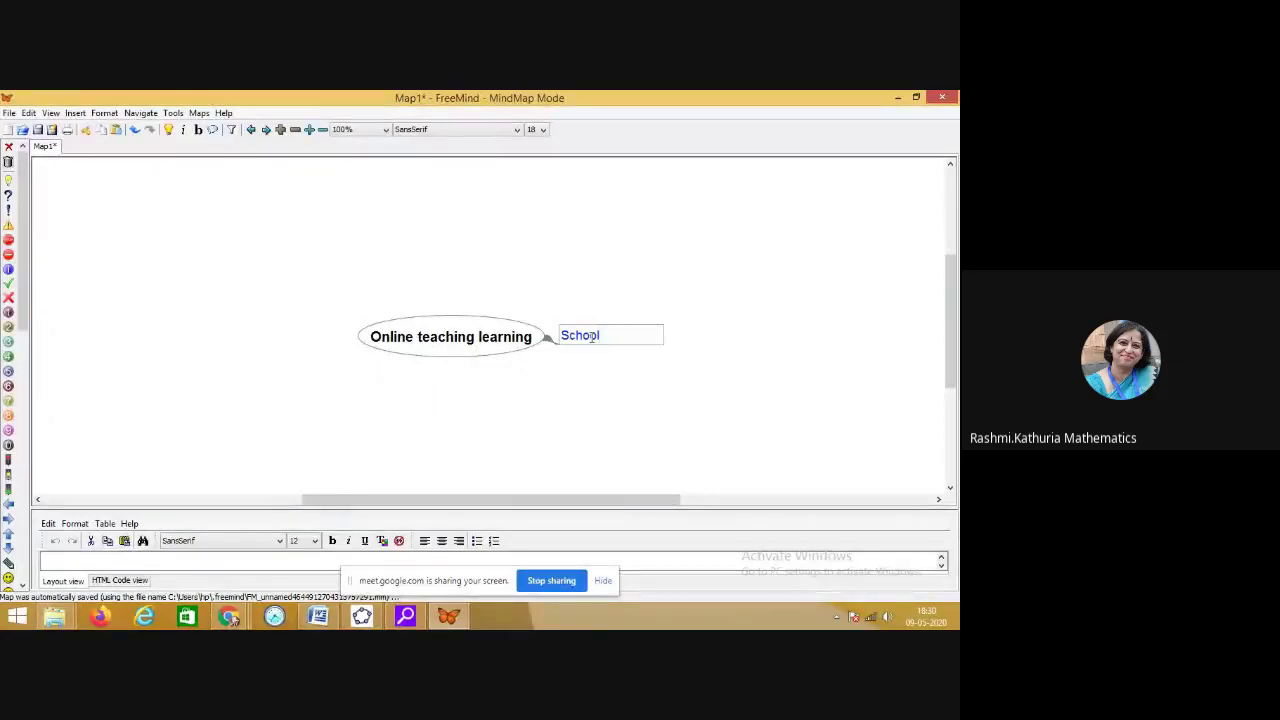
left_click(622, 372)
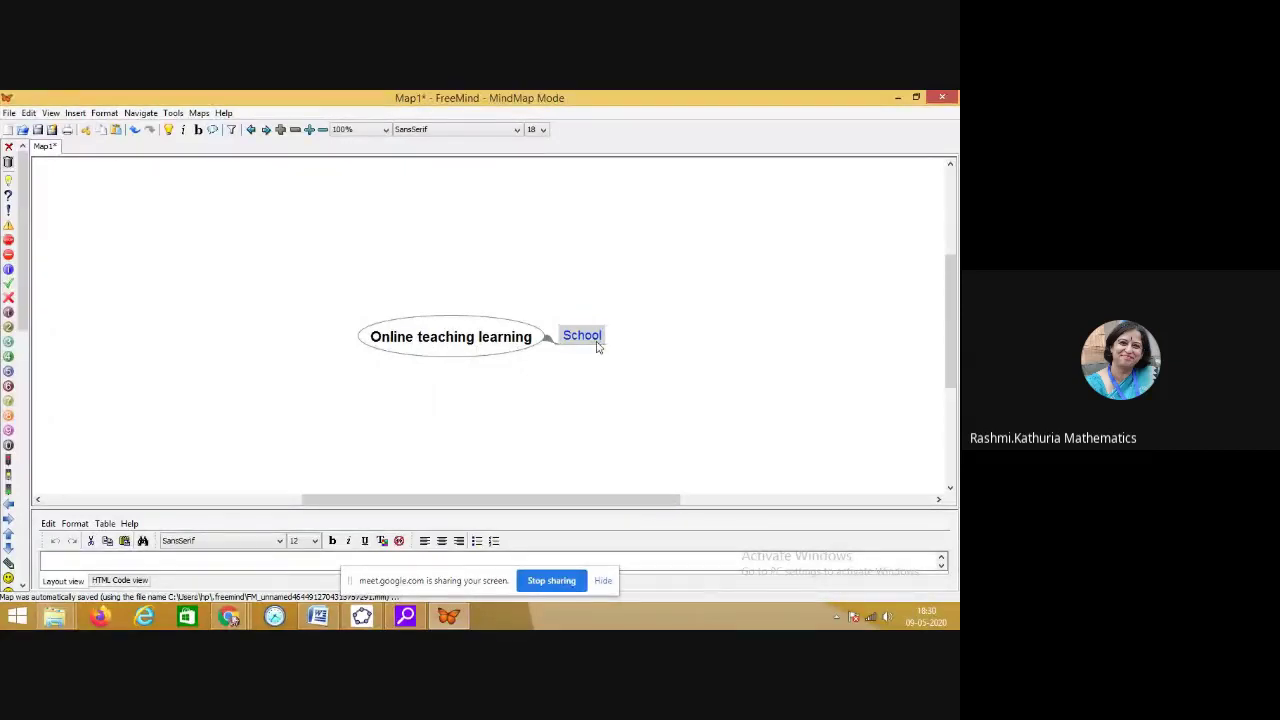
Step: Add two child nodes, "Teachers" and "Students", under the School node
right_click(597, 346)
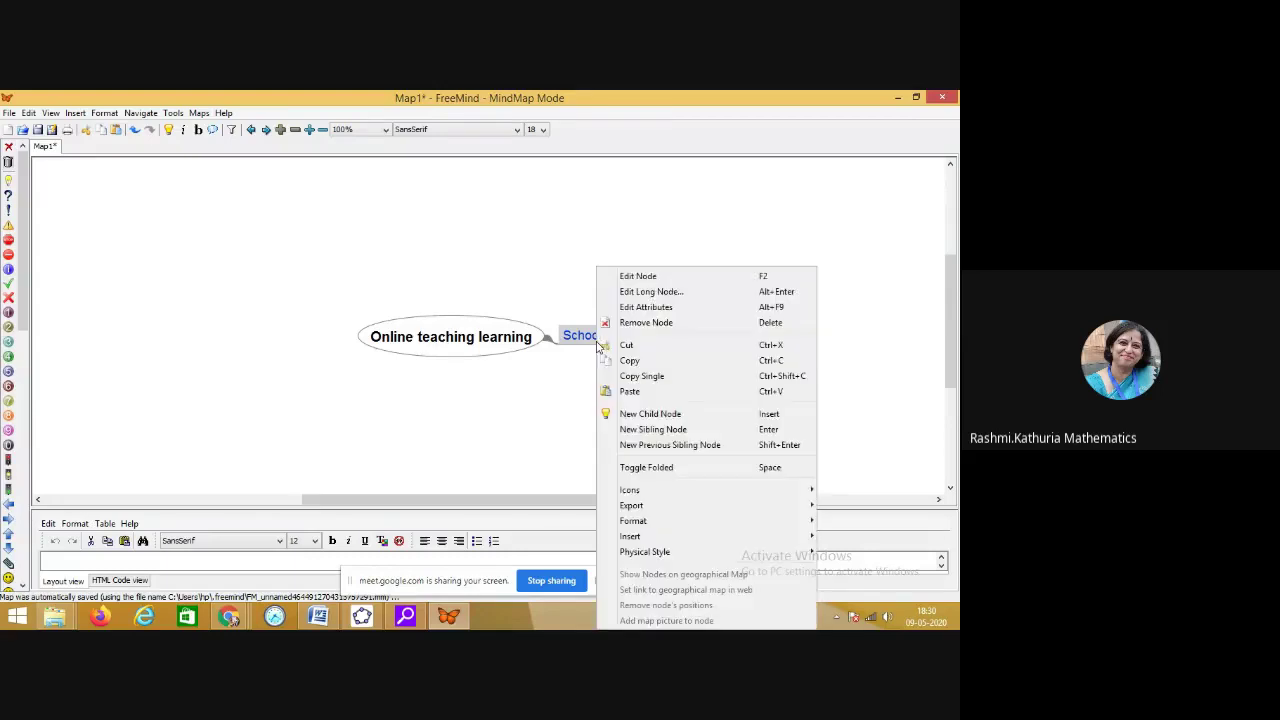
left_click(642, 414)
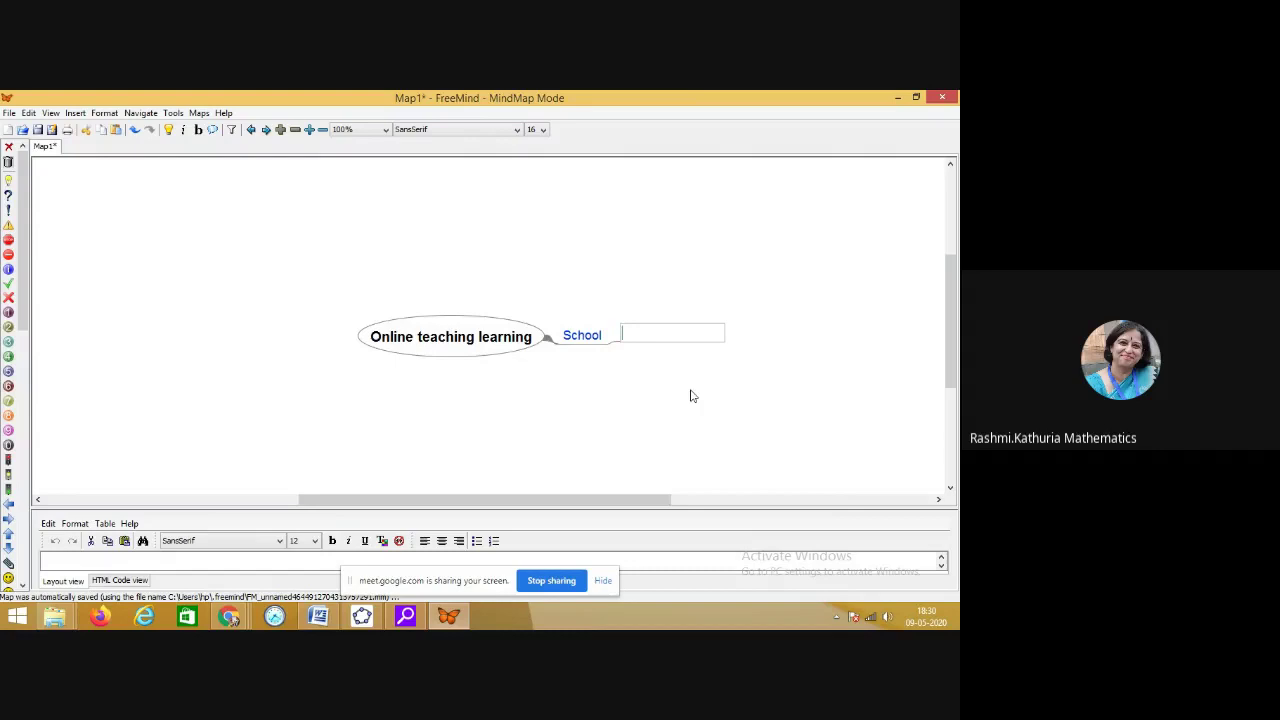
type("Teachers")
key("Return")
key("Return")
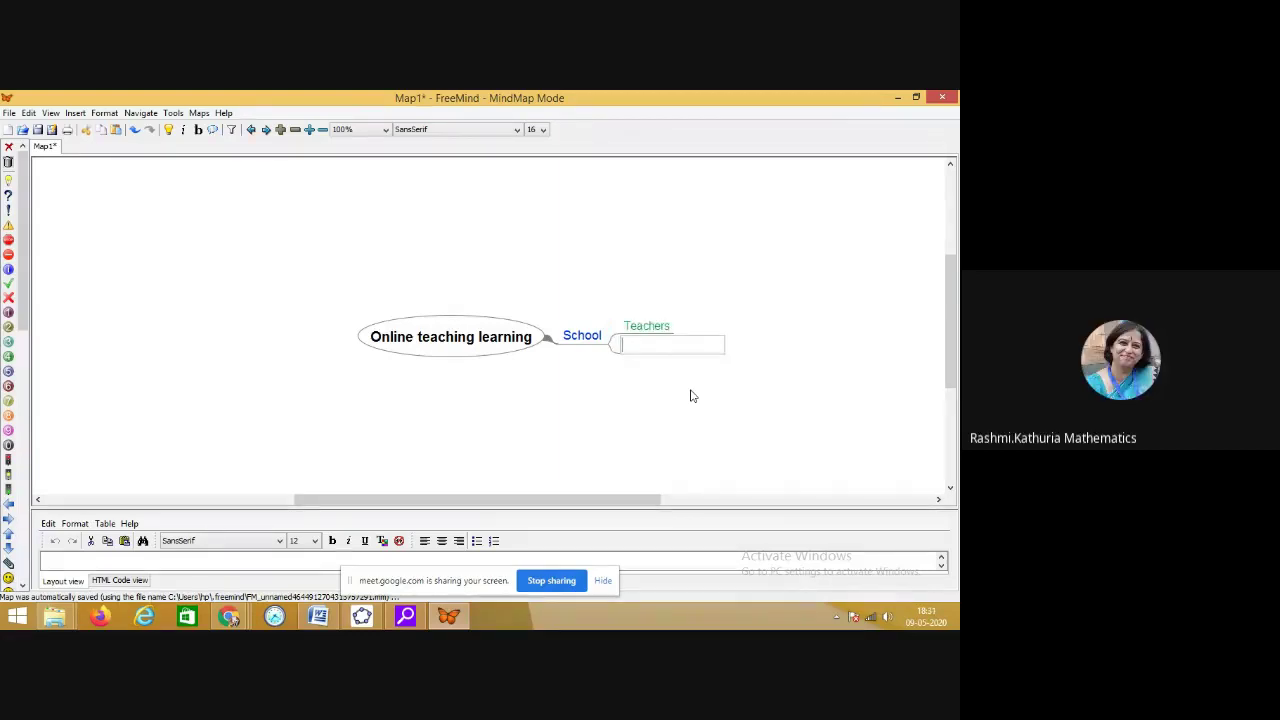
type("Students")
key("Return")
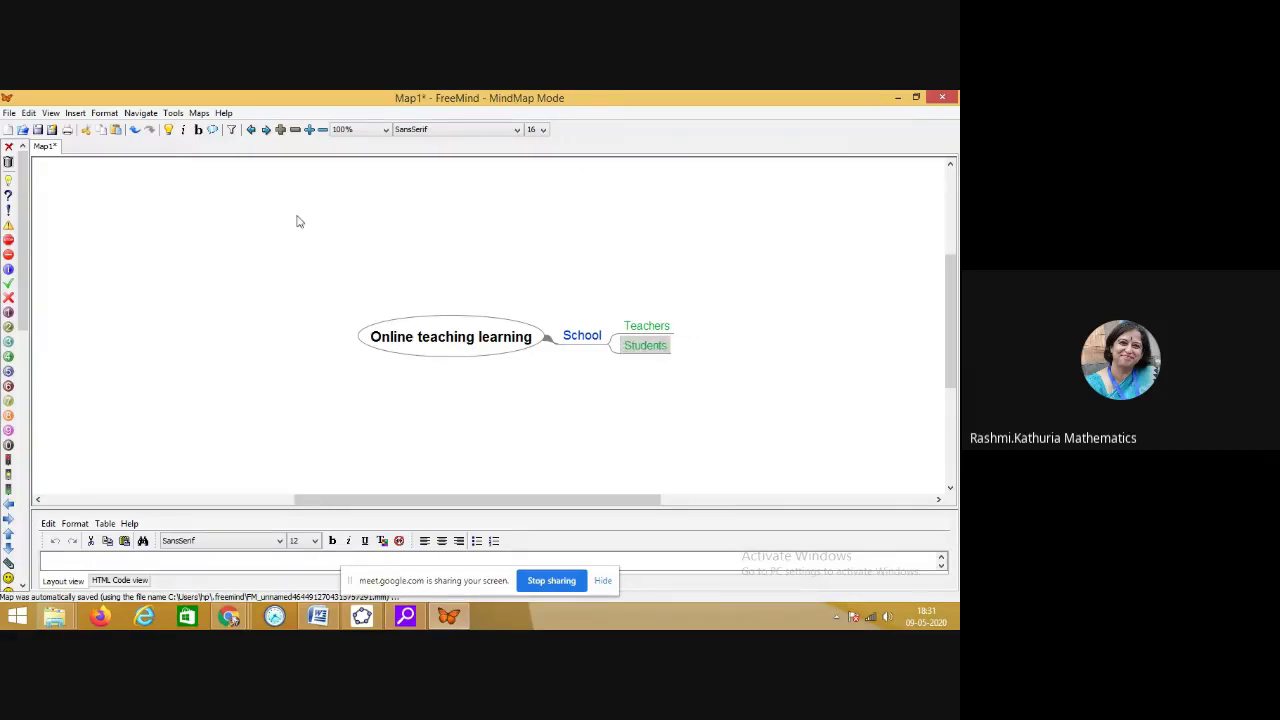
Step: Turn off Automatic Layout for the map
left_click(115, 113)
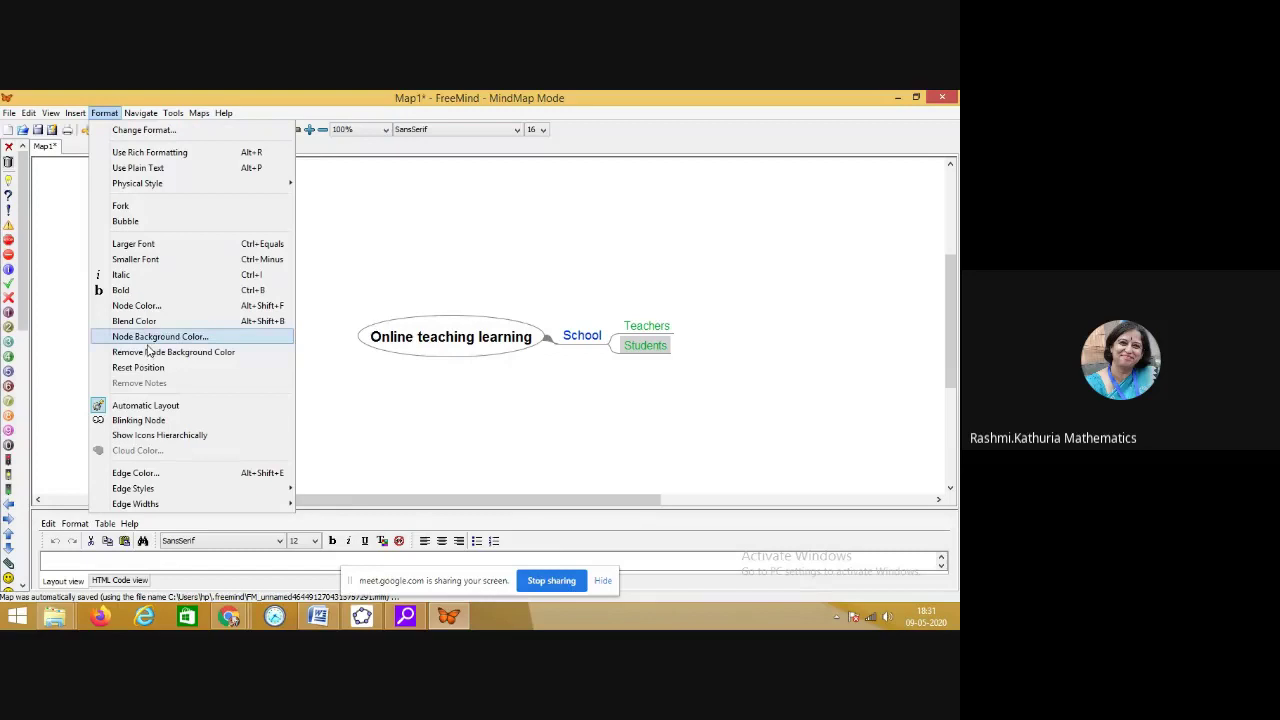
left_click(157, 414)
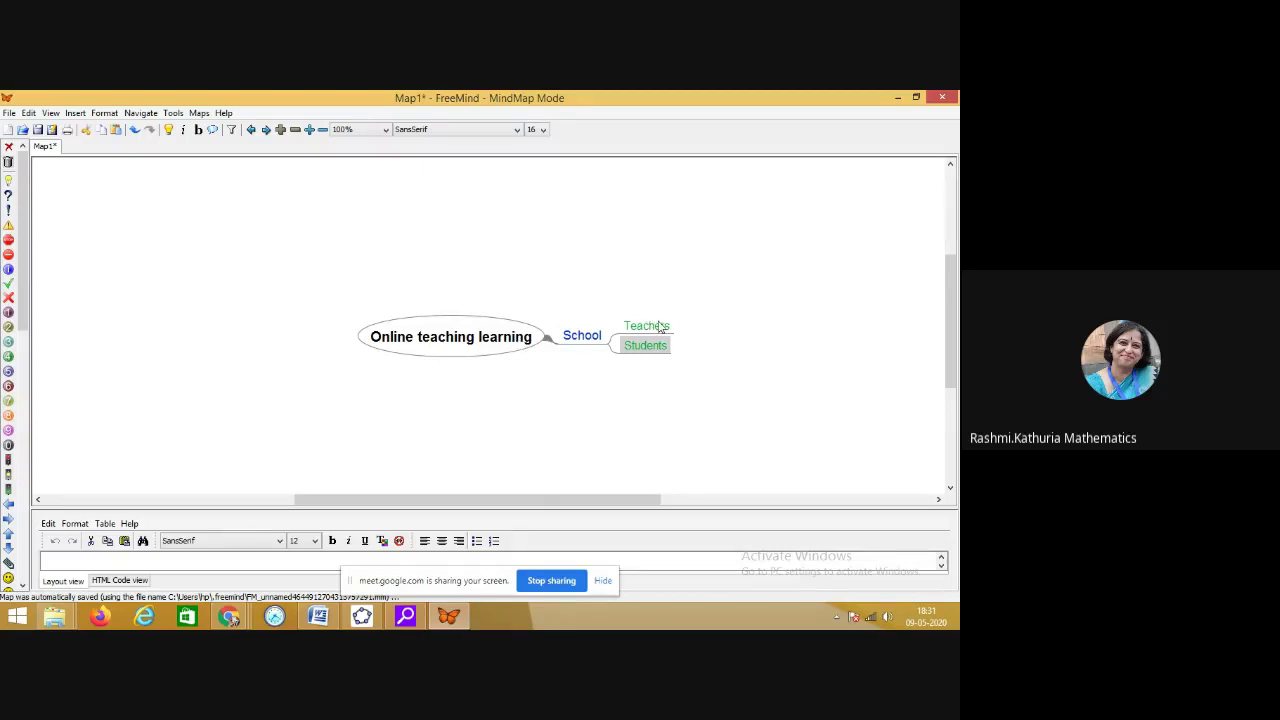
left_click_drag(582, 500, 642, 501)
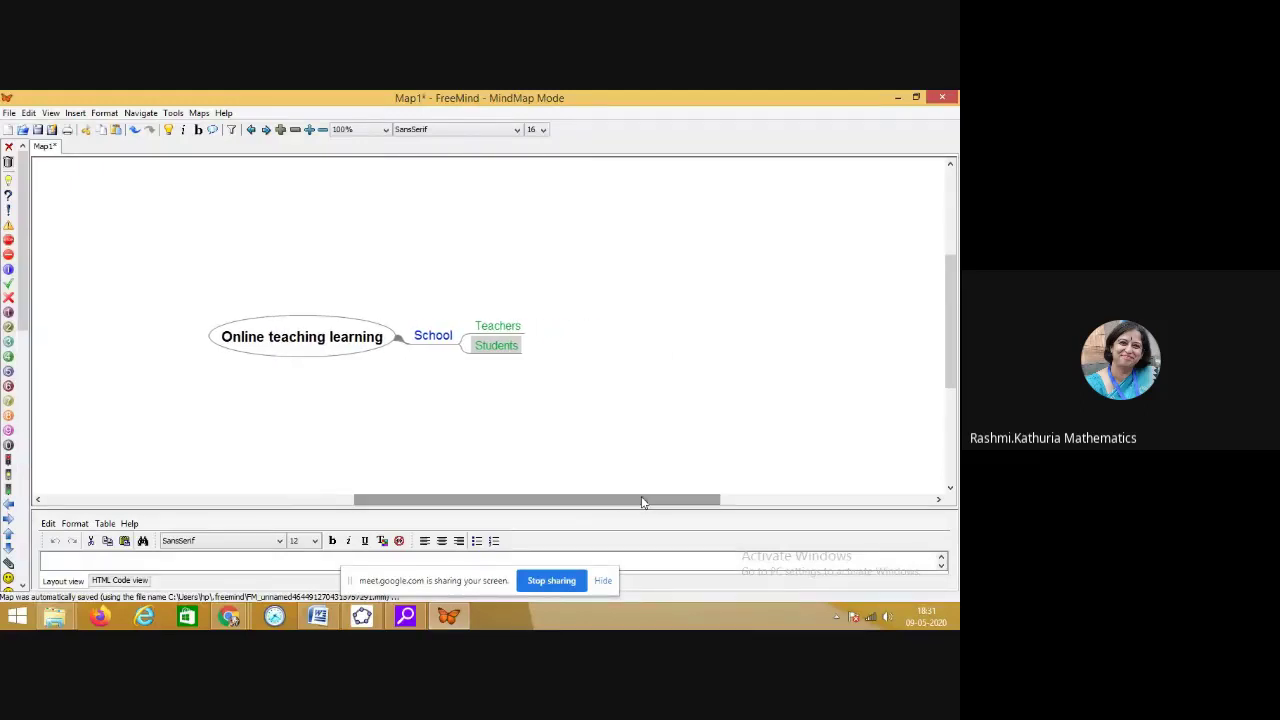
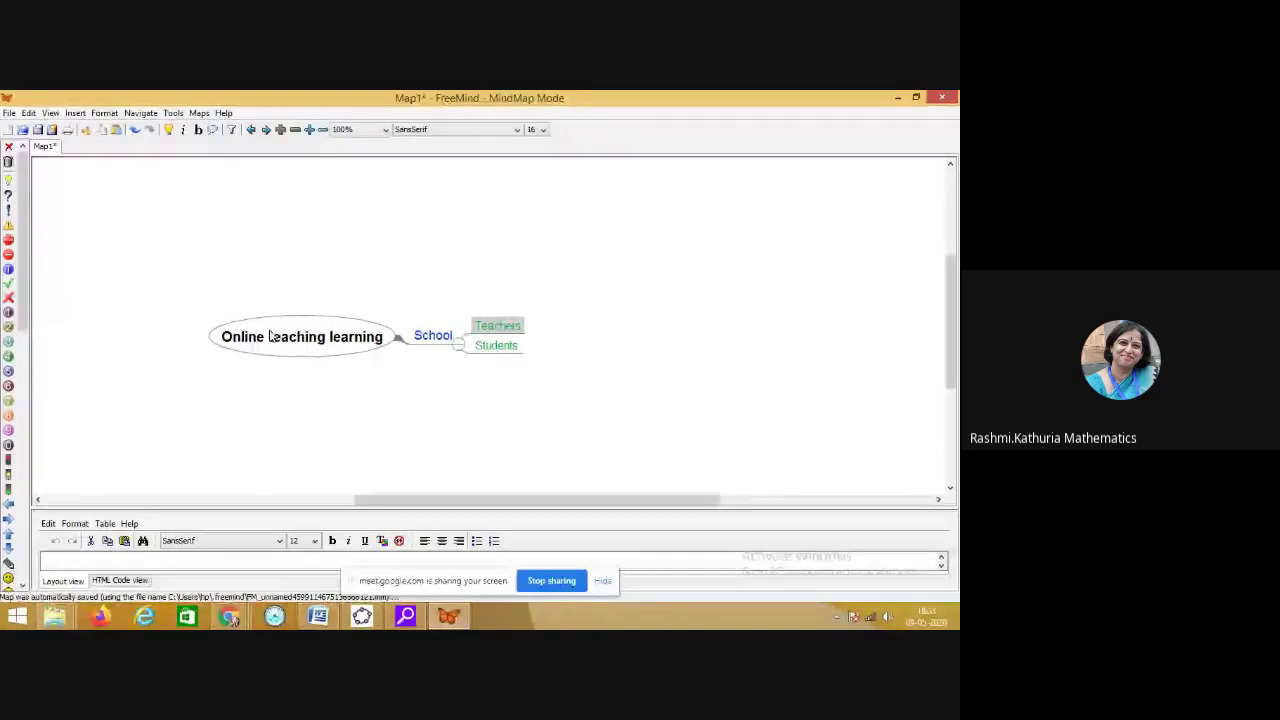
Step: Insert a new blank child node under the Teachers node
double_click(500, 326)
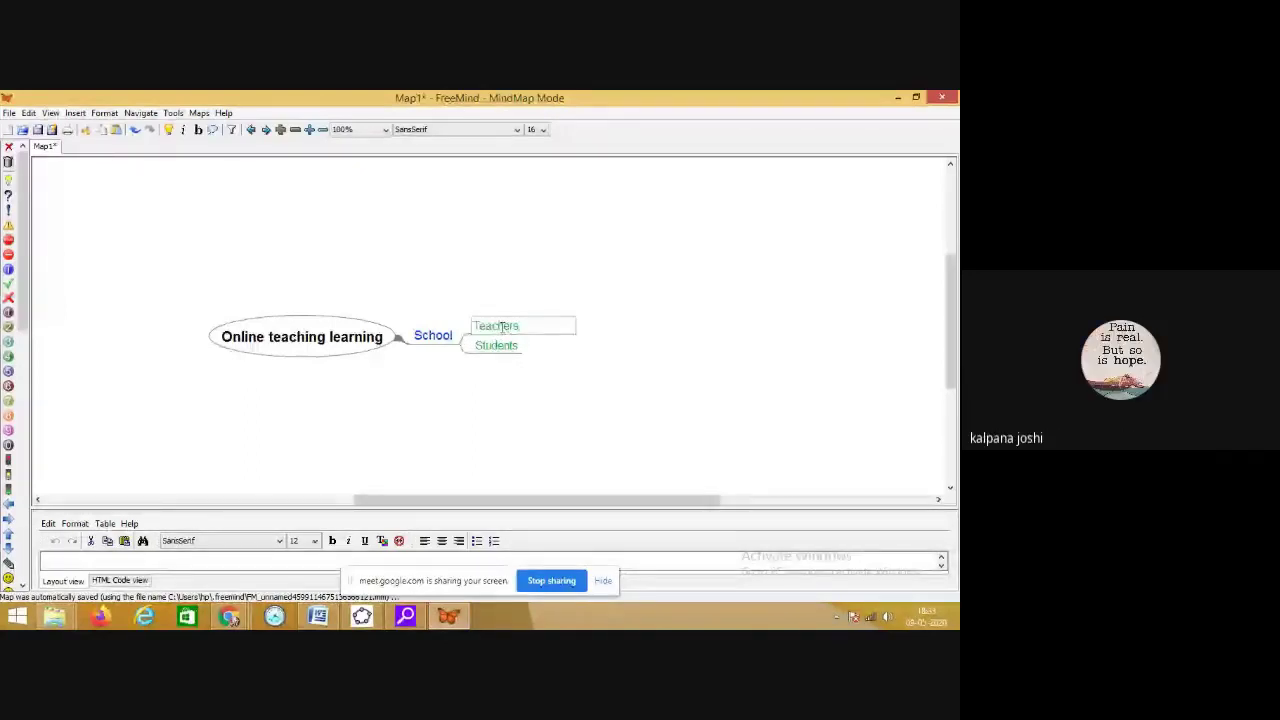
key("Return")
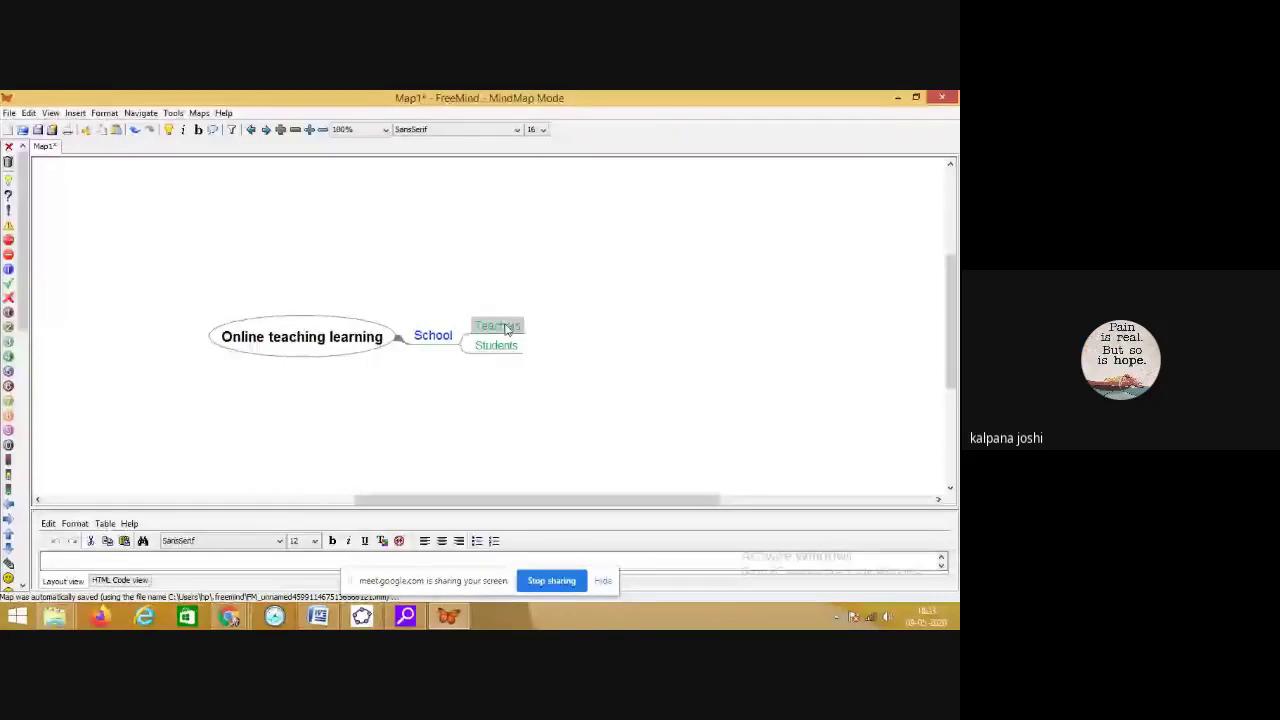
right_click(506, 330)
left_click(557, 413)
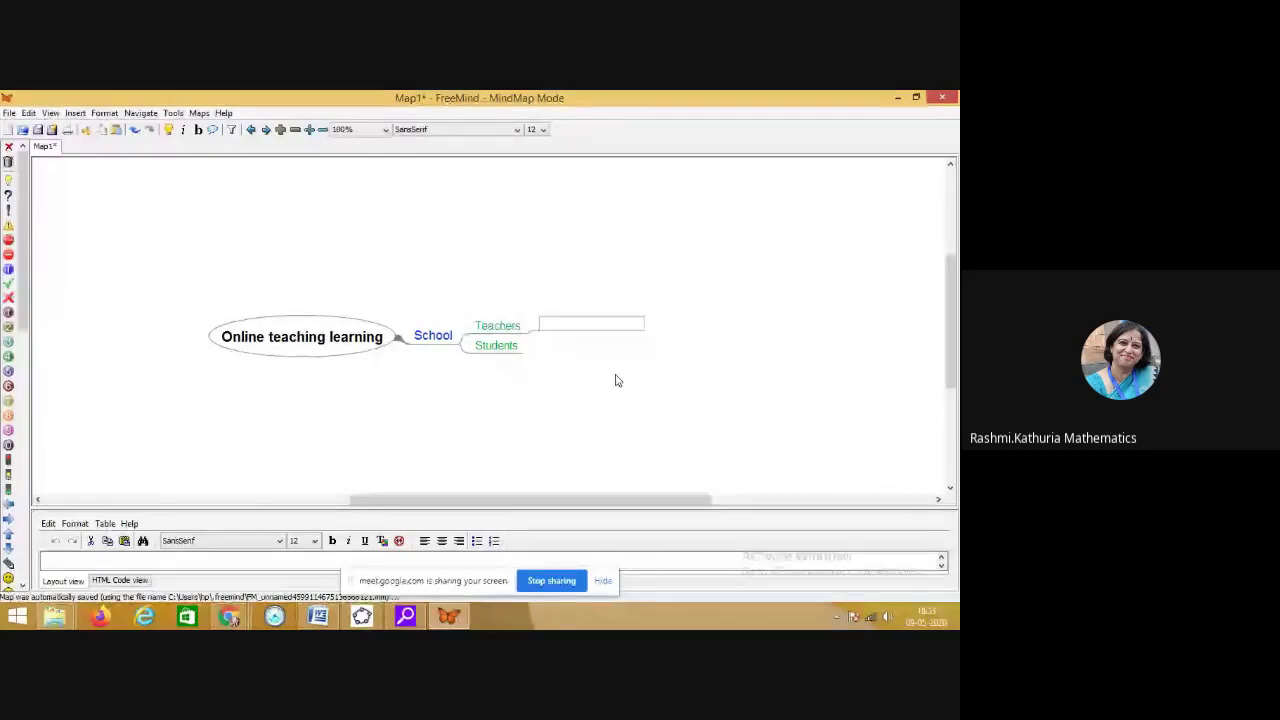
type("S")
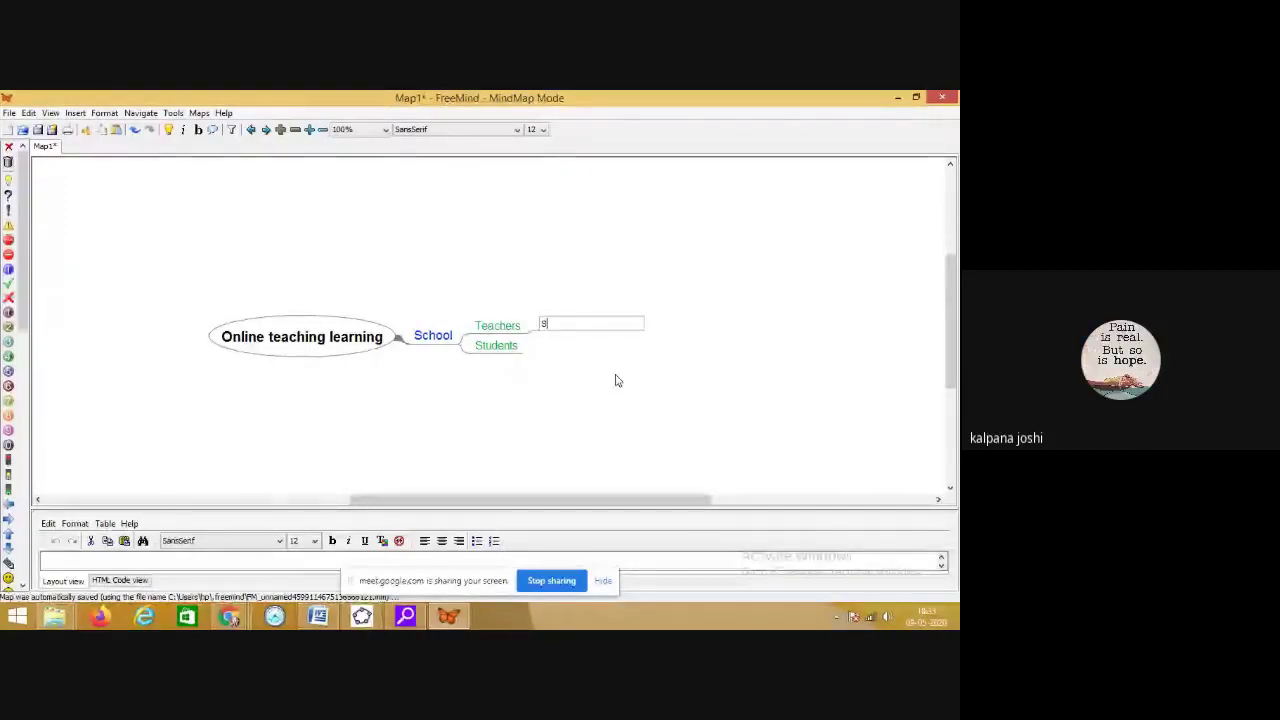
type("kill")
key("BackSpace")
key("BackSpace")
key("BackSpace")
key("BackSpace")
key("BackSpace")
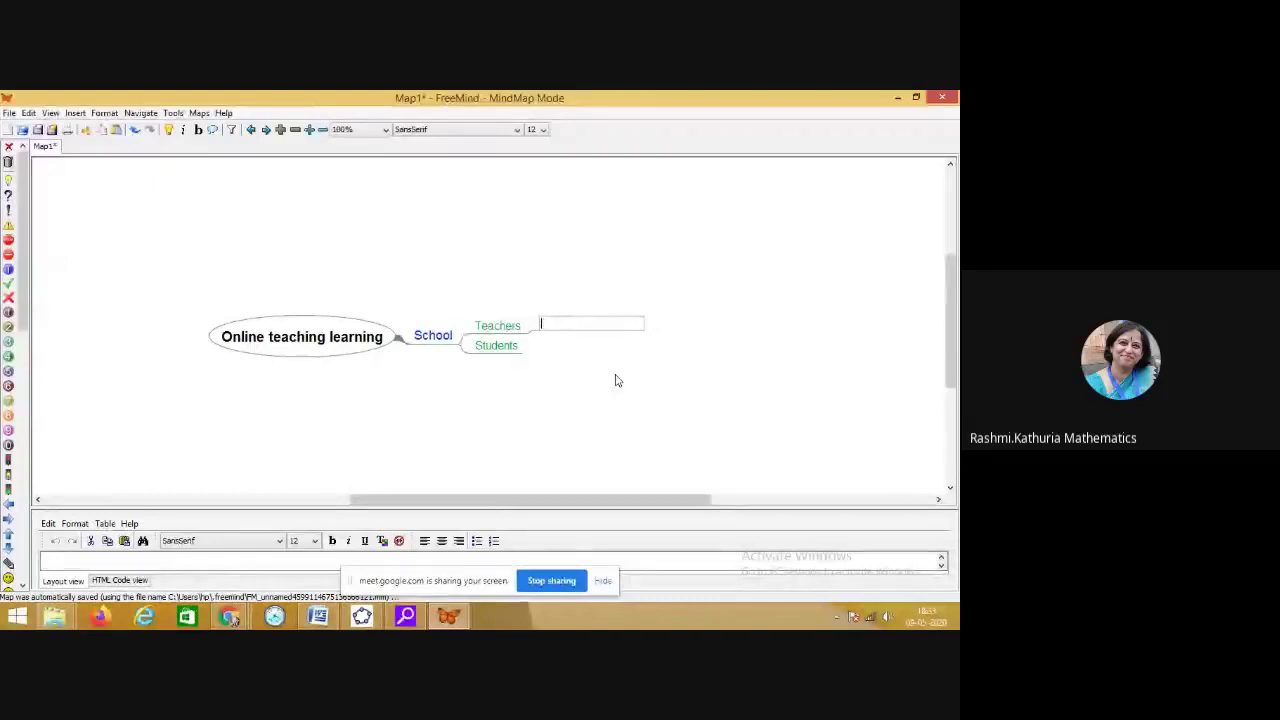
Step: Name the blank node under Teachers "Effective 21st century teacher skill set"
type("Effectiv")
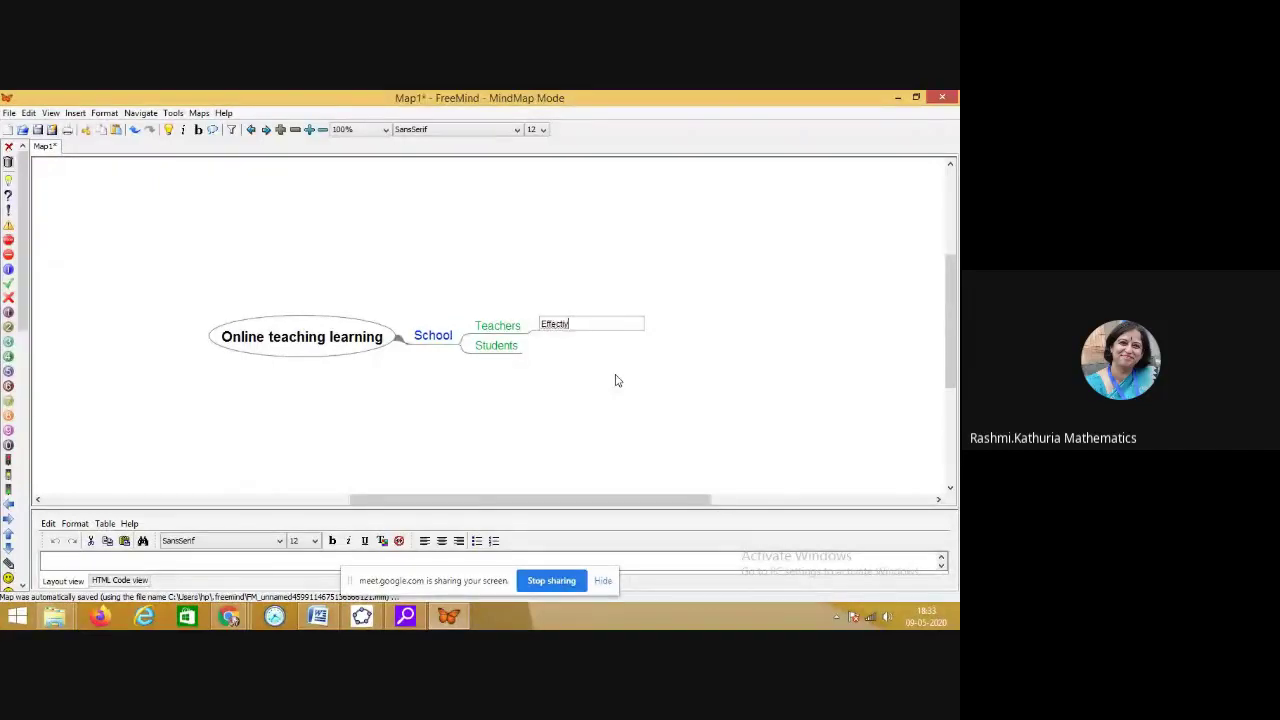
type("e 21st century teac")
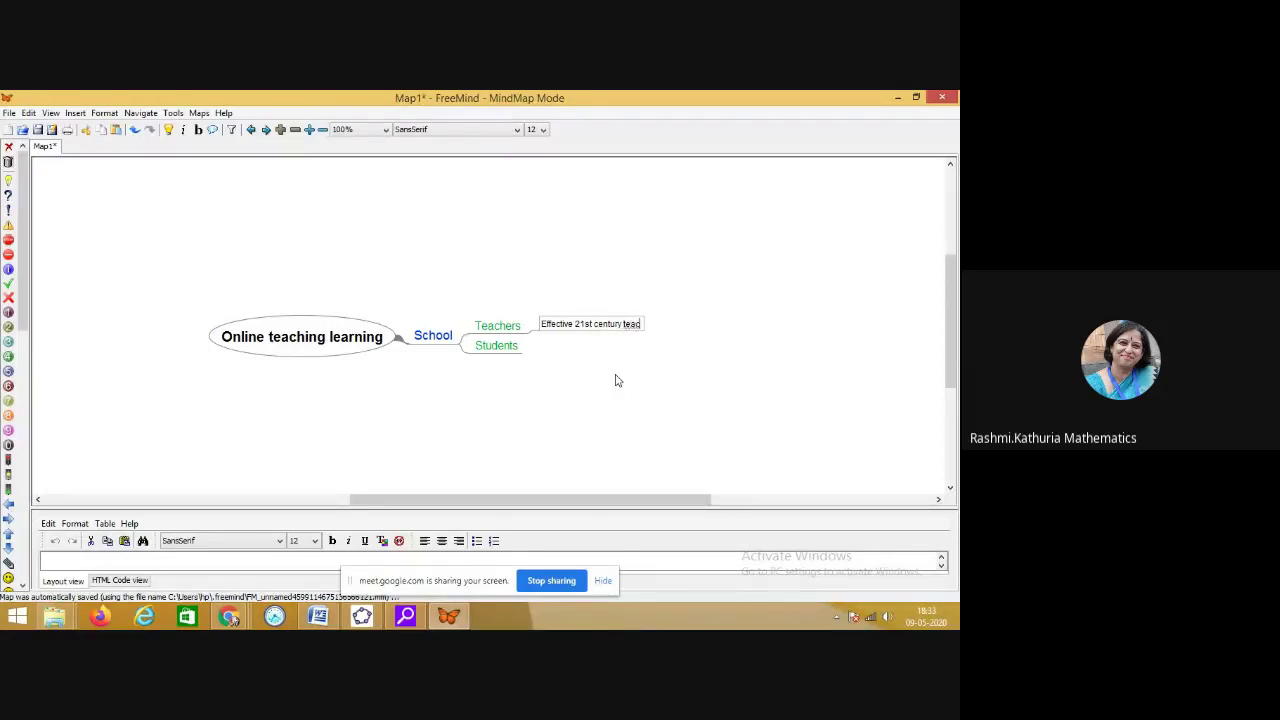
type("her skill set")
key("Return")
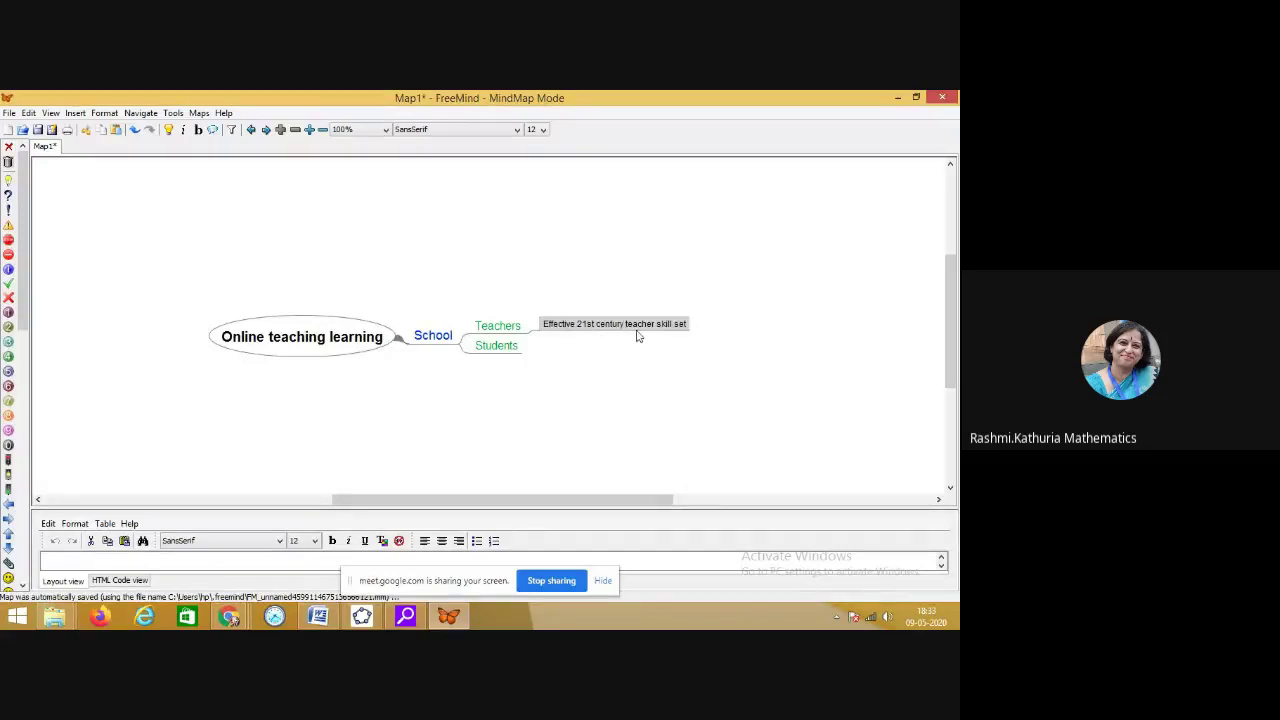
Step: Add a child node named "connectivity with students" to the "Effective 21st century teacher skill set" node
right_click(665, 330)
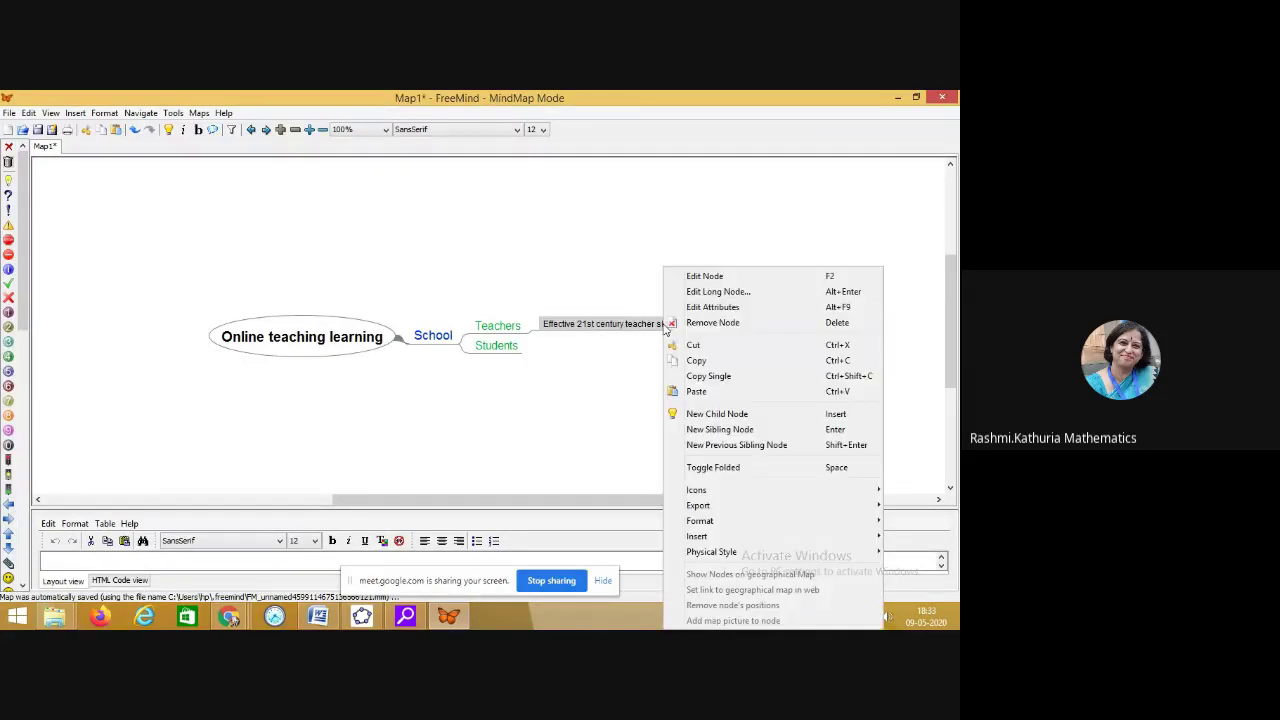
left_click(722, 415)
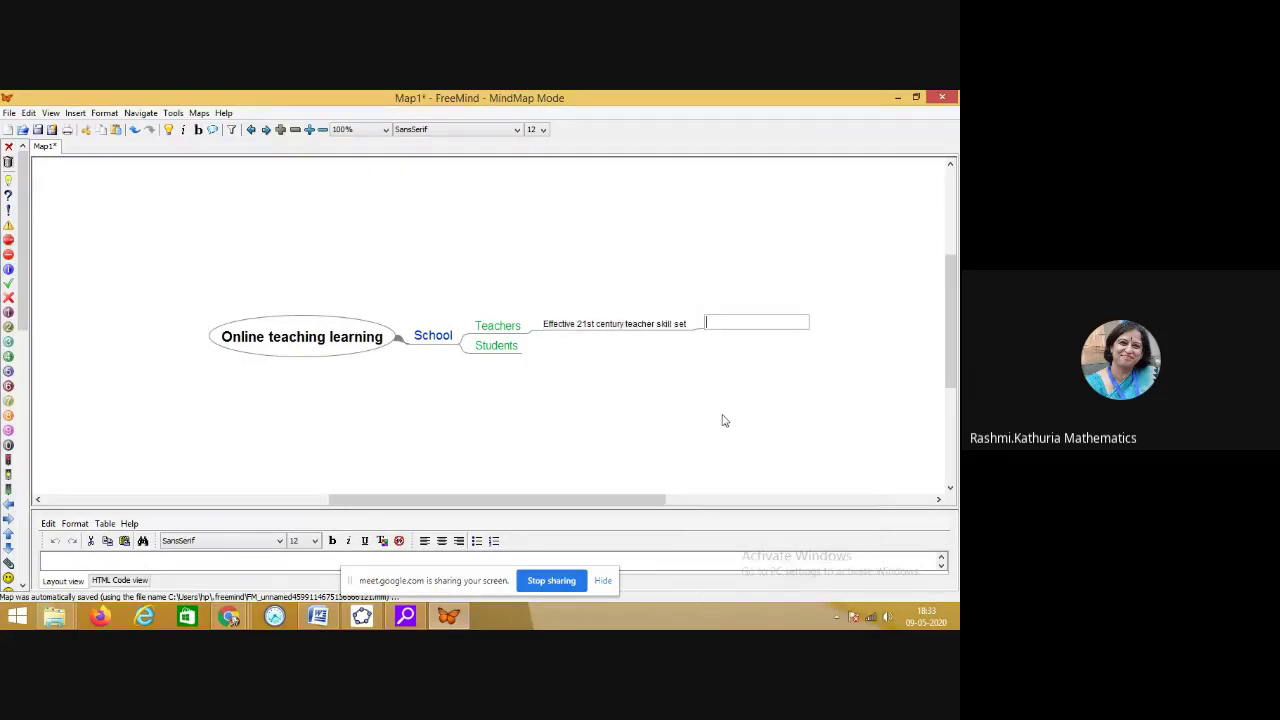
type("connecti")
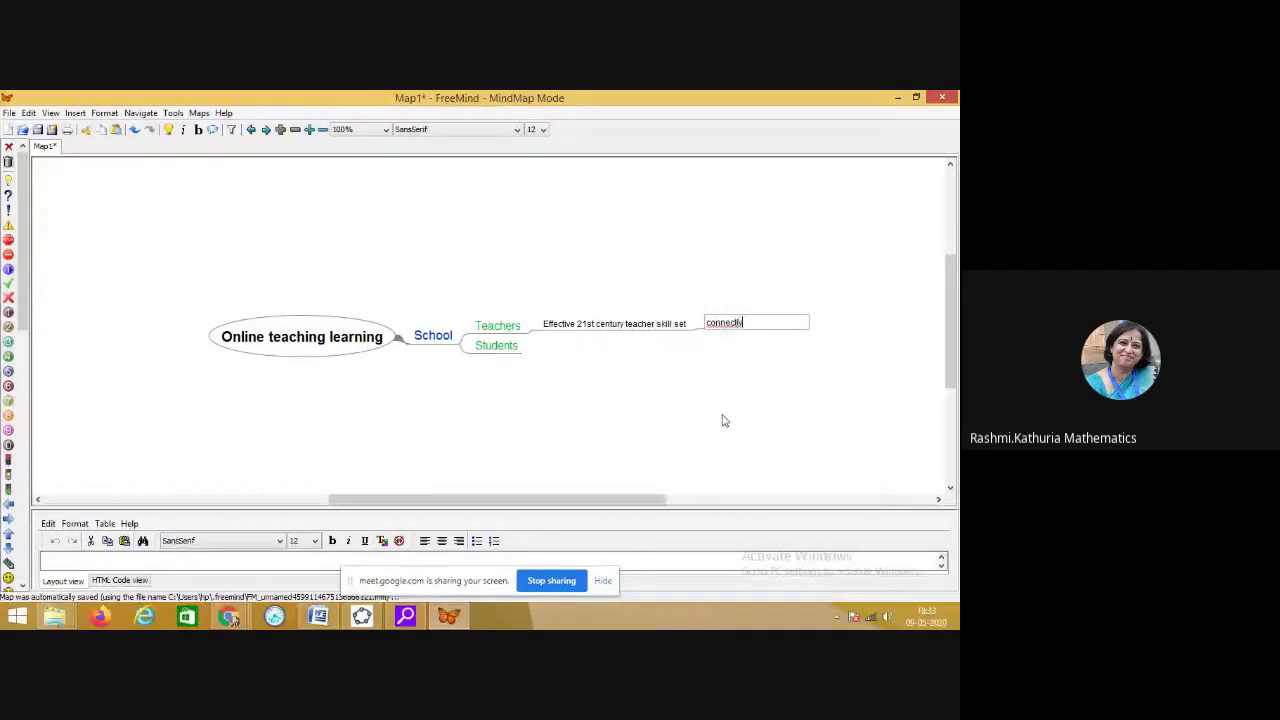
type("vity with stu")
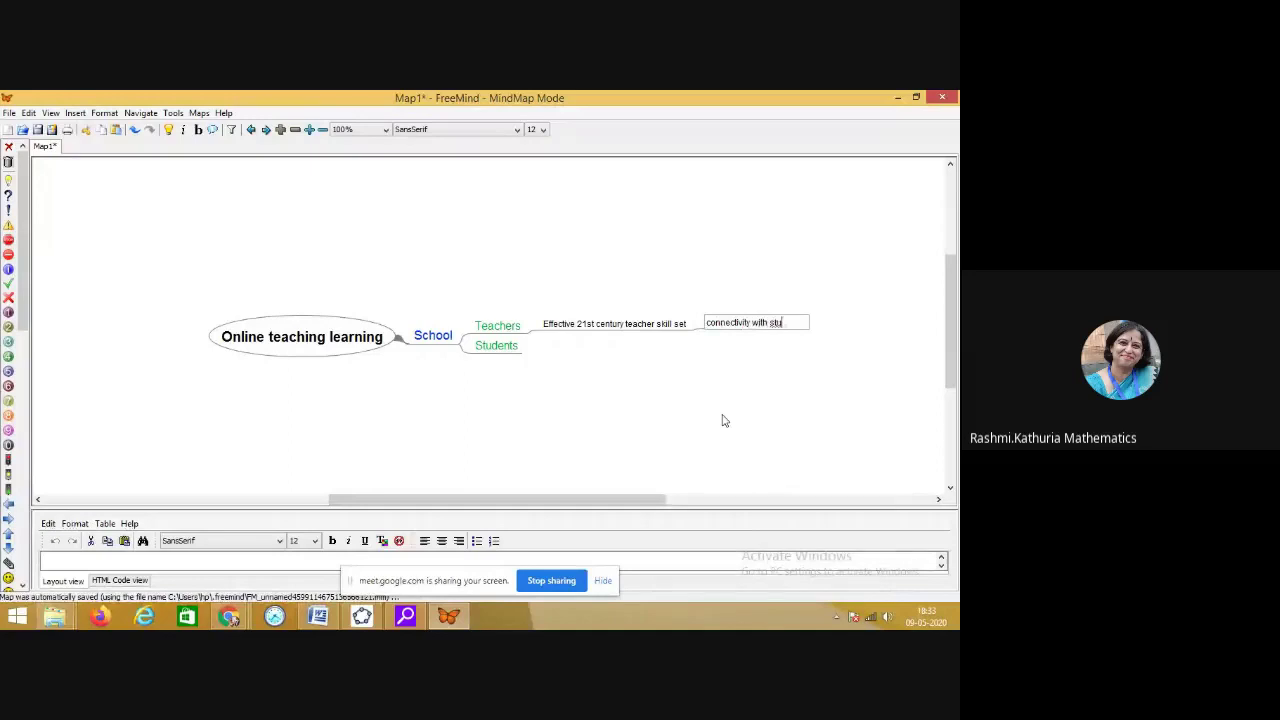
type("dents")
key("Return")
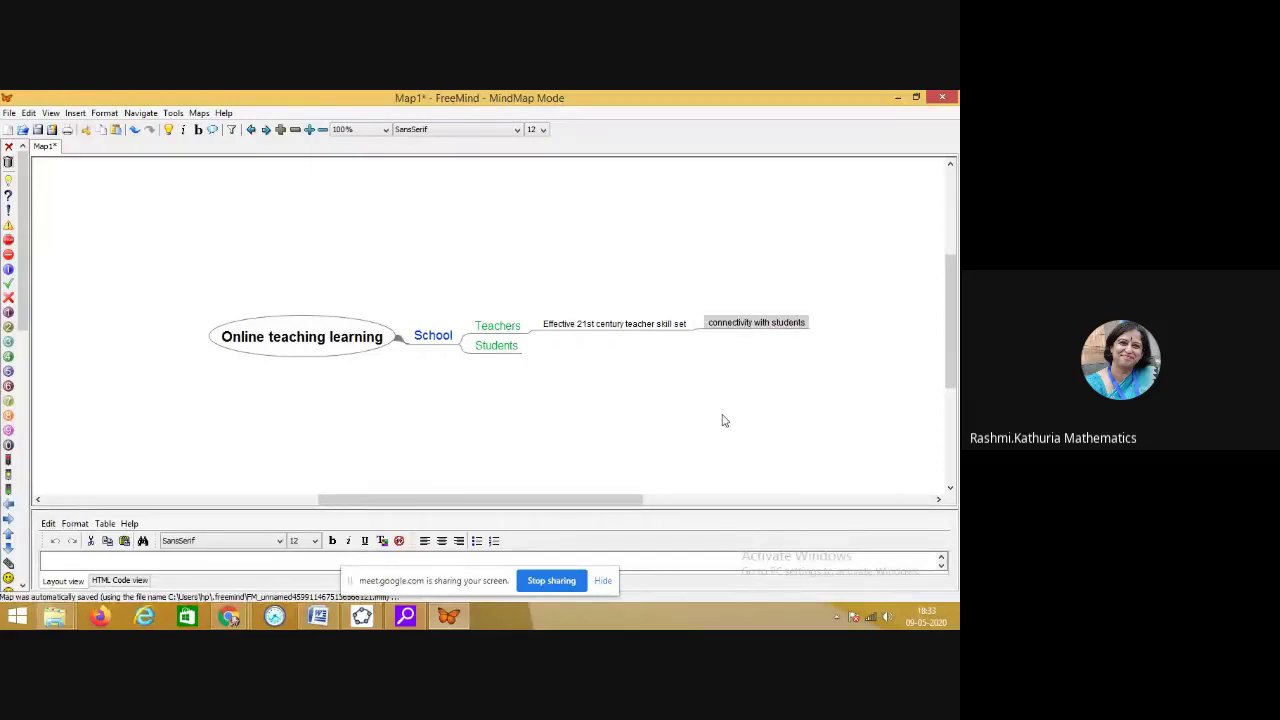
Step: Add two sibling nodes, "Content knowledge" and "Modes of delivery", below the "connectivity with students" node
key("Return")
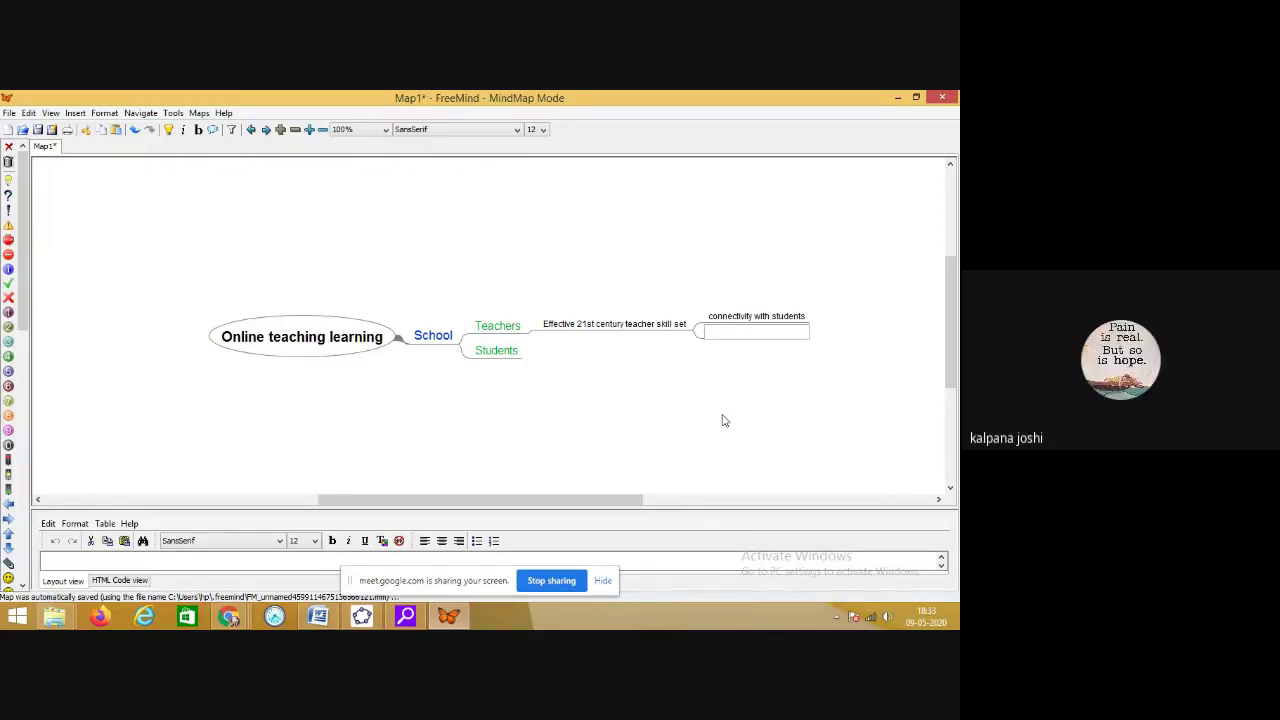
type("Content knowledge")
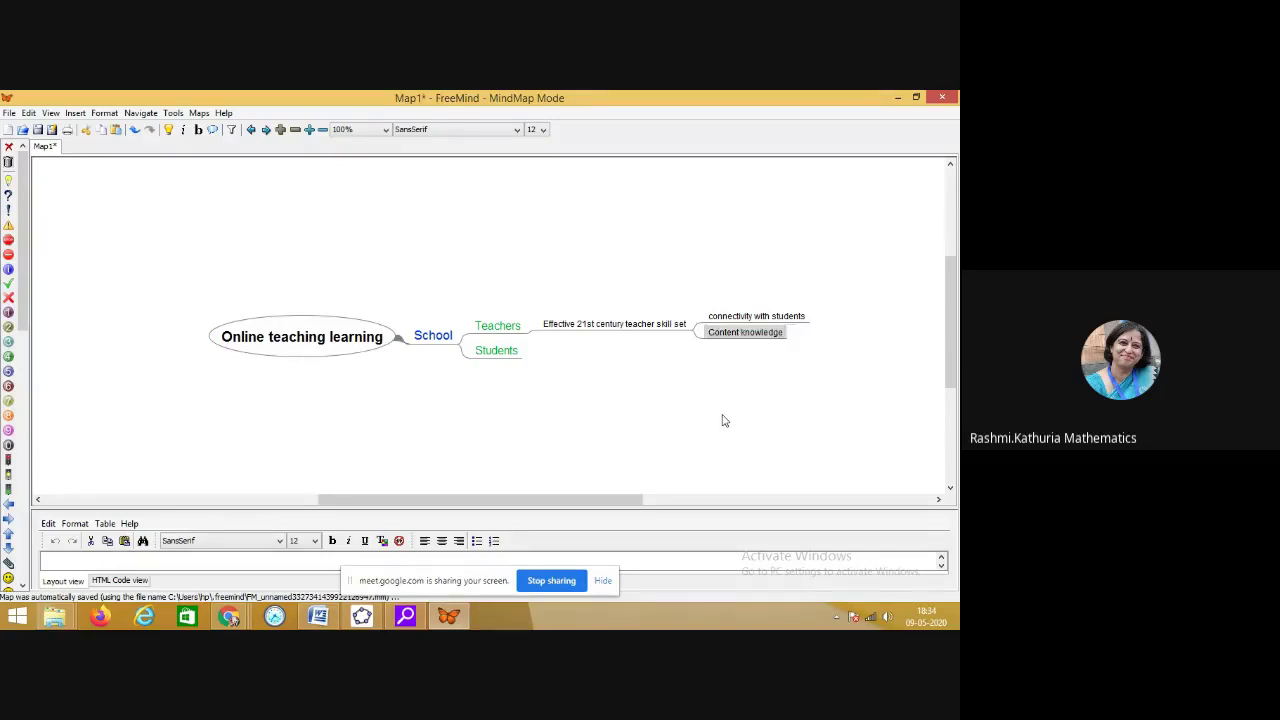
key("Return")
key("Return")
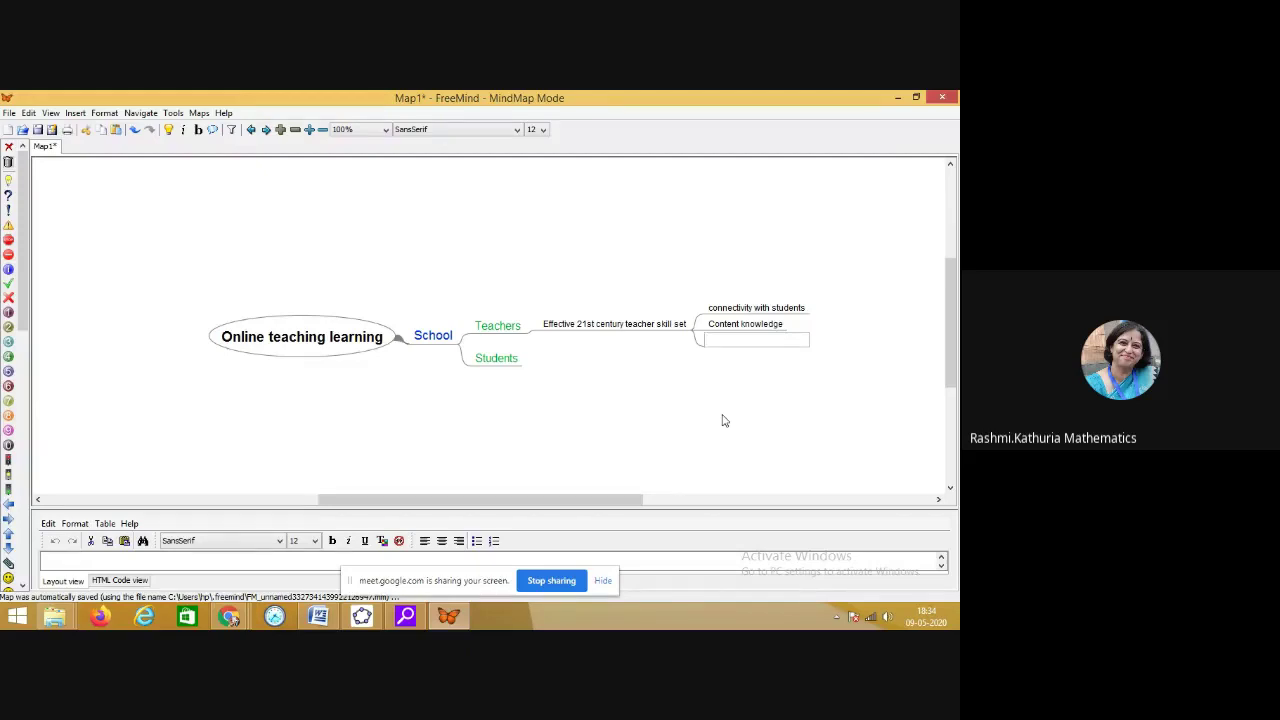
type("Modes of de")
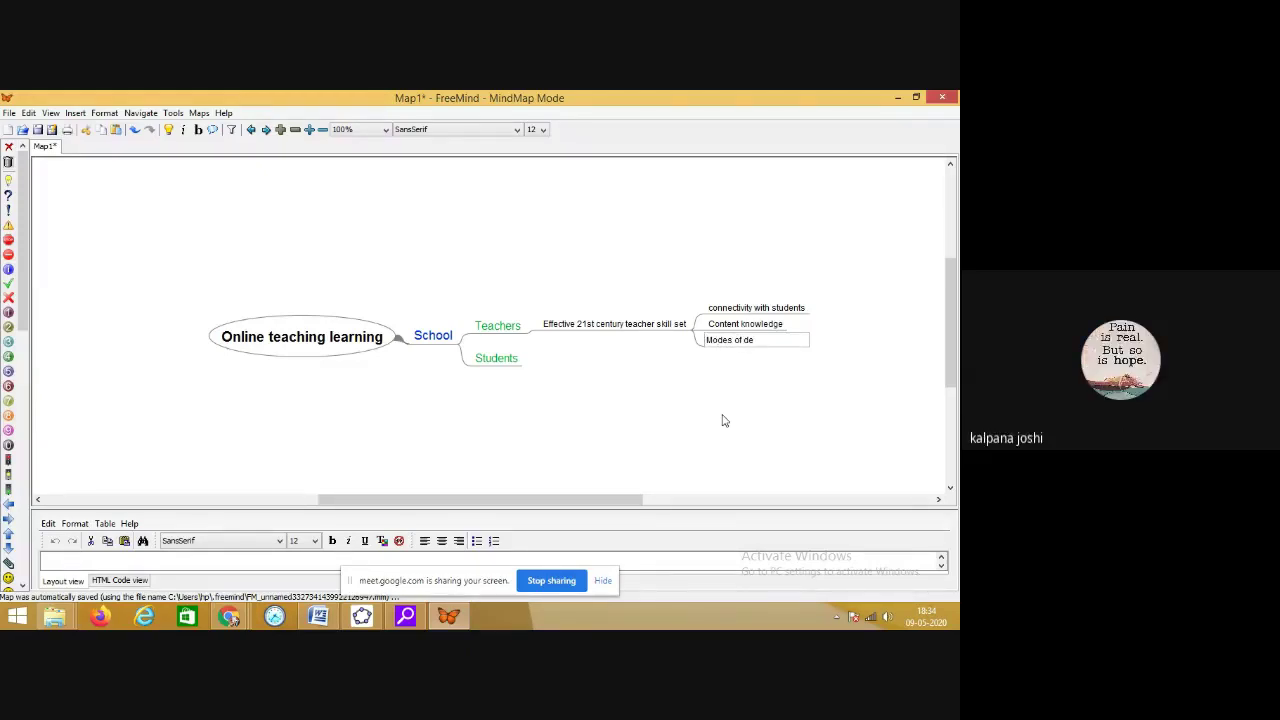
type("livery")
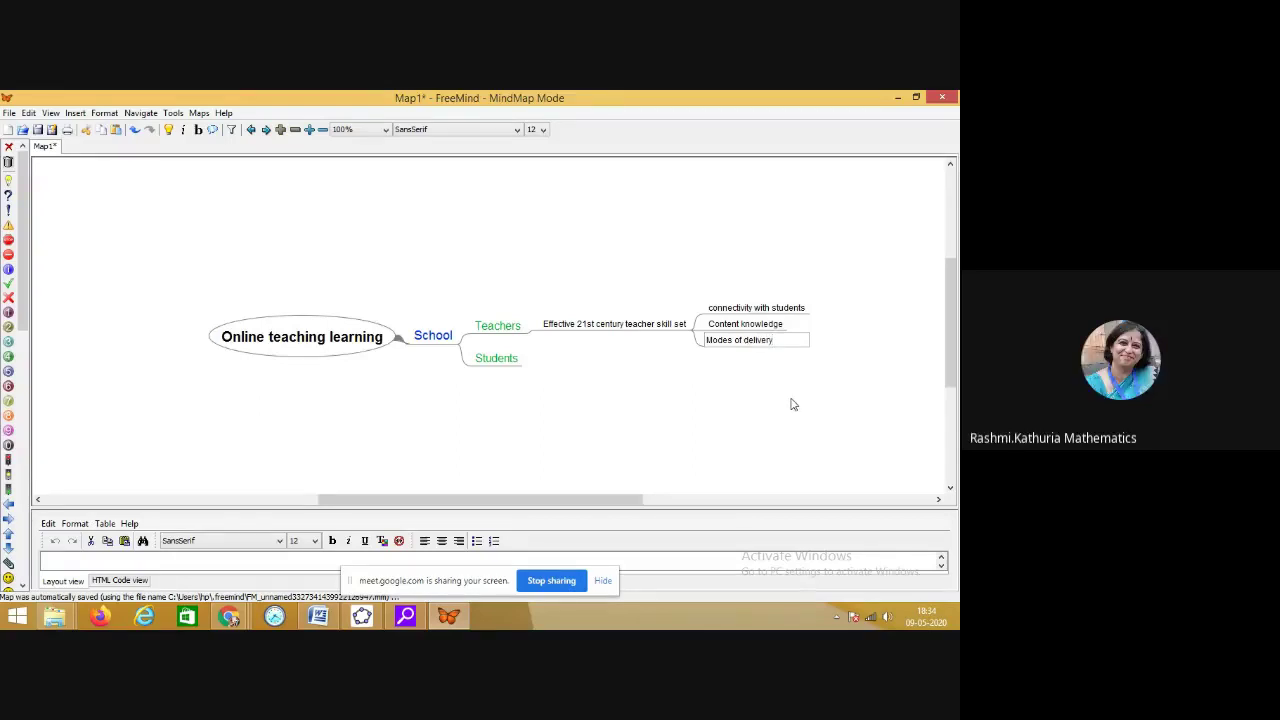
key("Return")
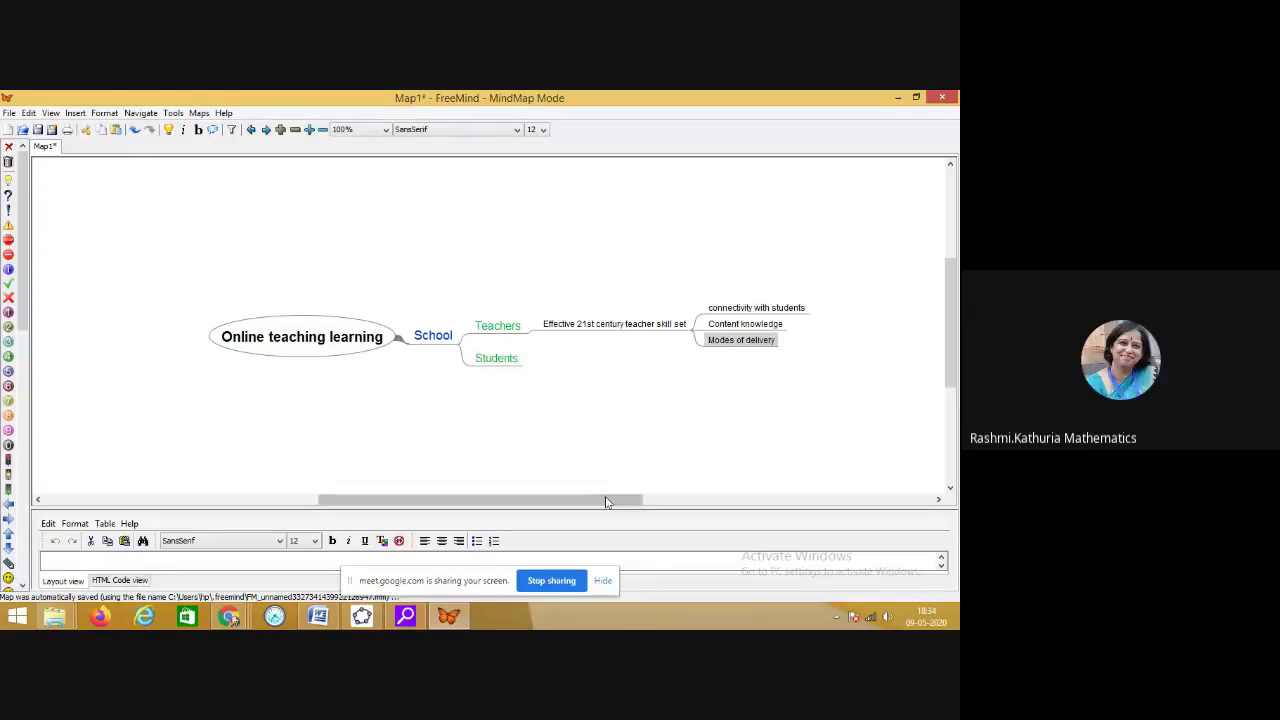
Step: Add a child node named "Tools/Software" to the "Modes of delivery" node
left_click_drag(604, 509, 686, 508)
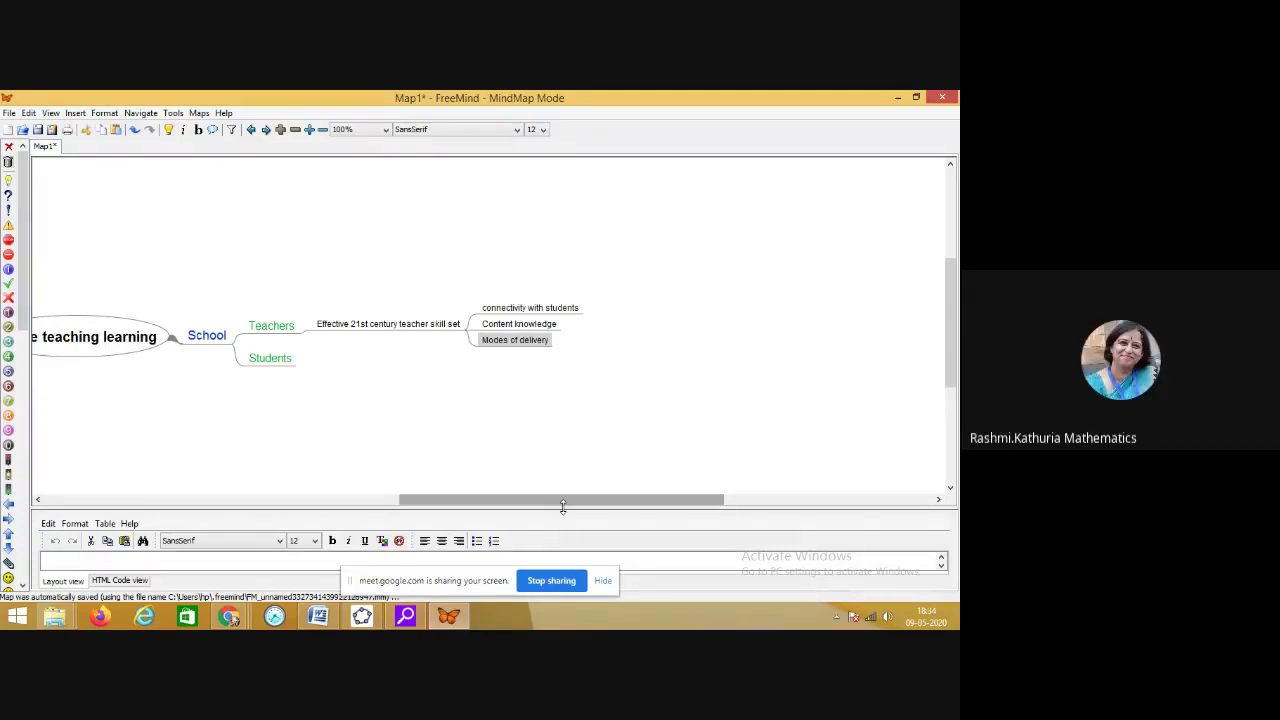
left_click_drag(566, 510, 537, 509)
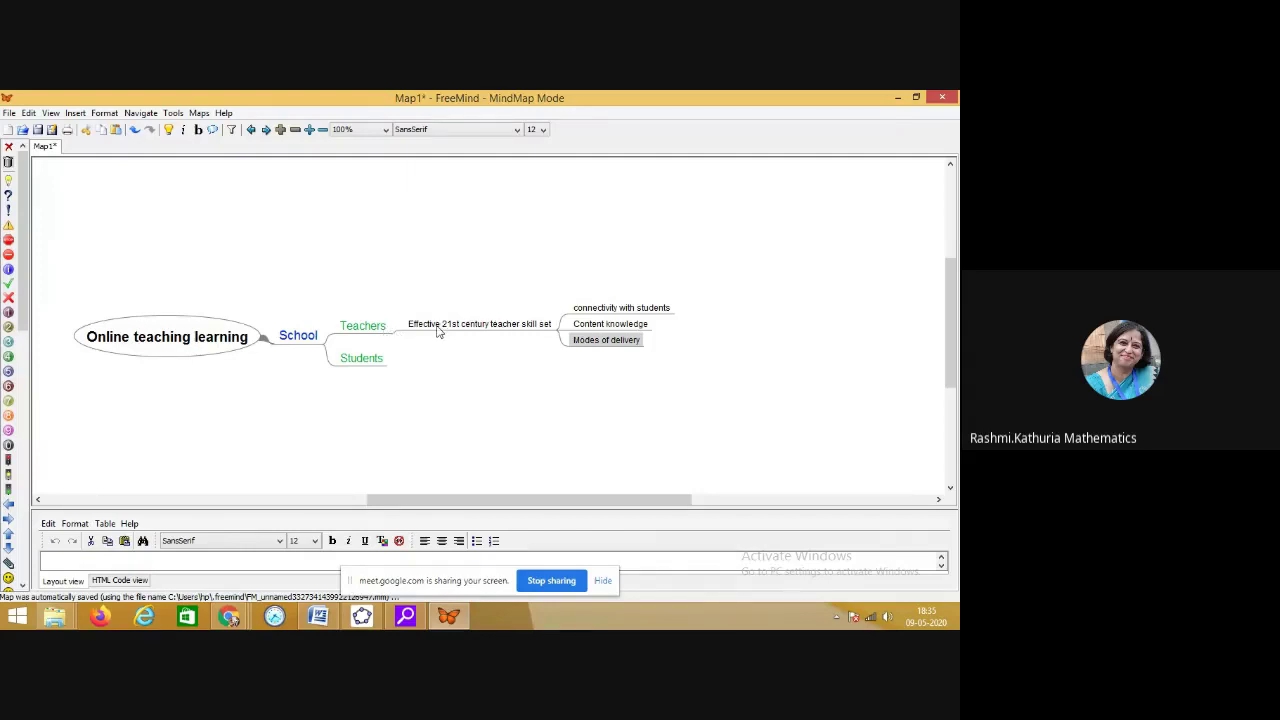
right_click(631, 344)
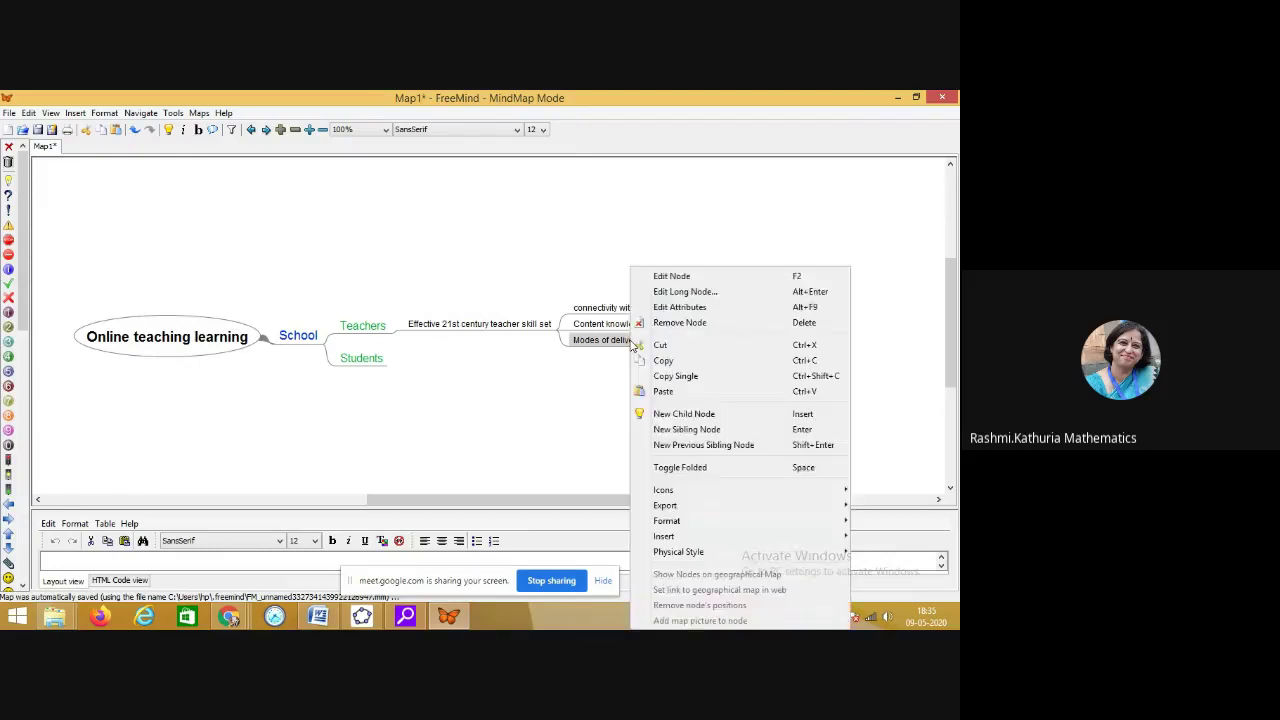
left_click(689, 414)
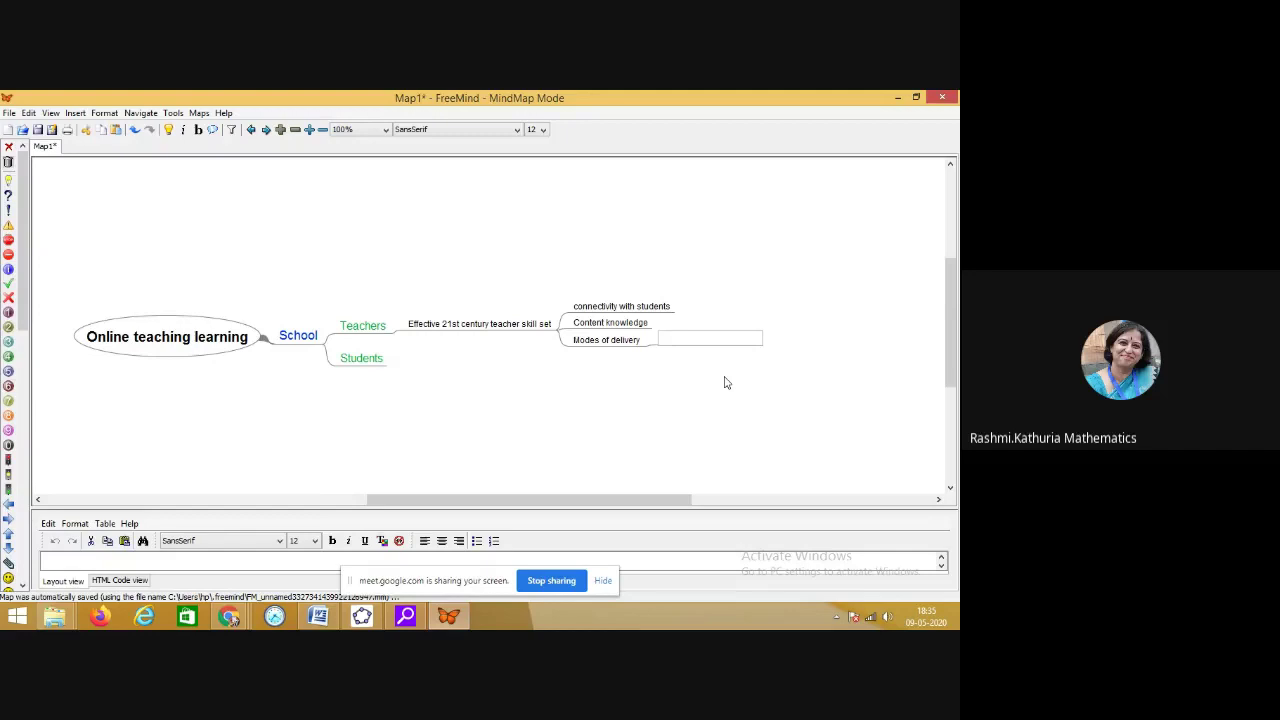
type("Tools and tech")
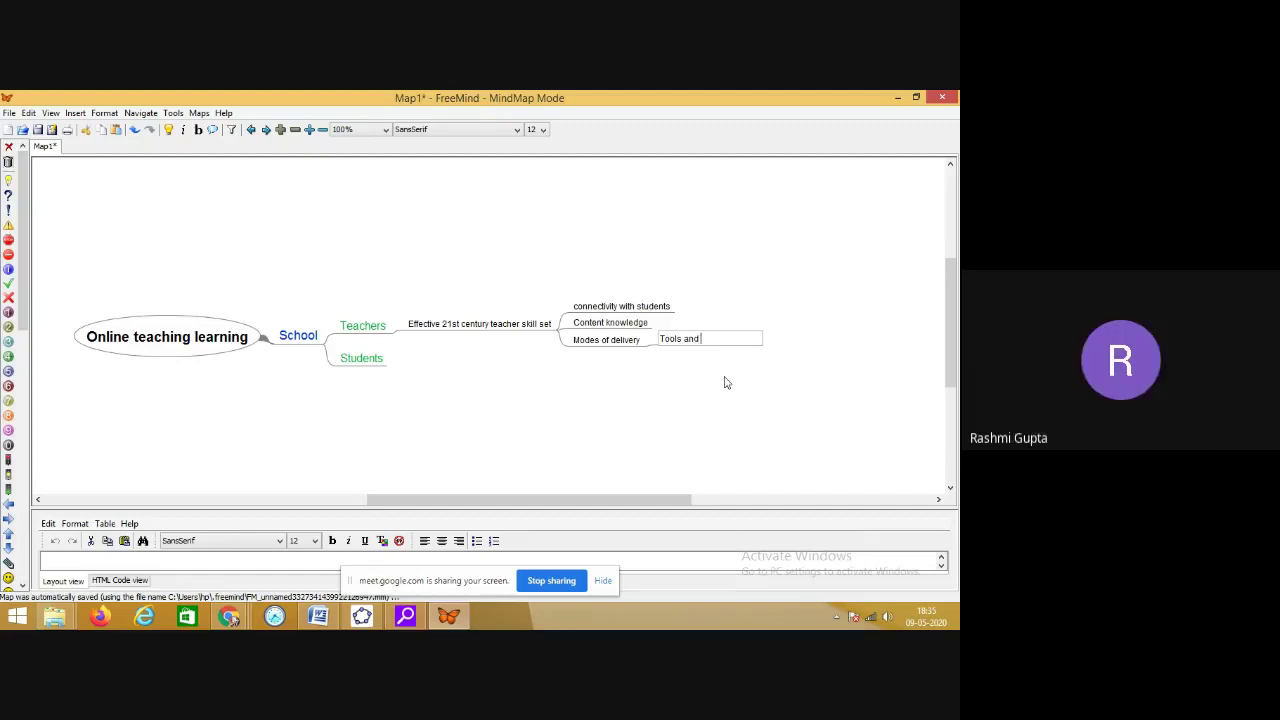
key("BackSpace")
key("BackSpace")
key("BackSpace")
key("BackSpace")
key("BackSpace")
key("BackSpace")
key("BackSpace")
key("BackSpace")
key("BackSpace")
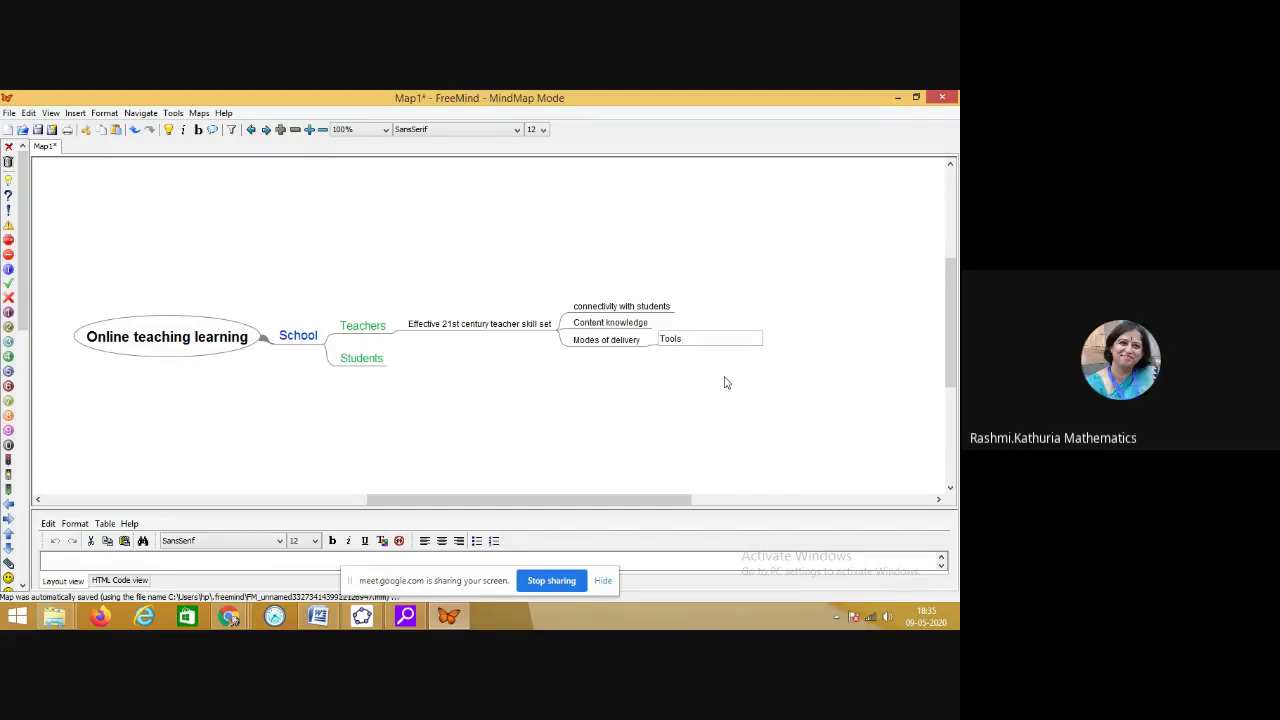
type("/So")
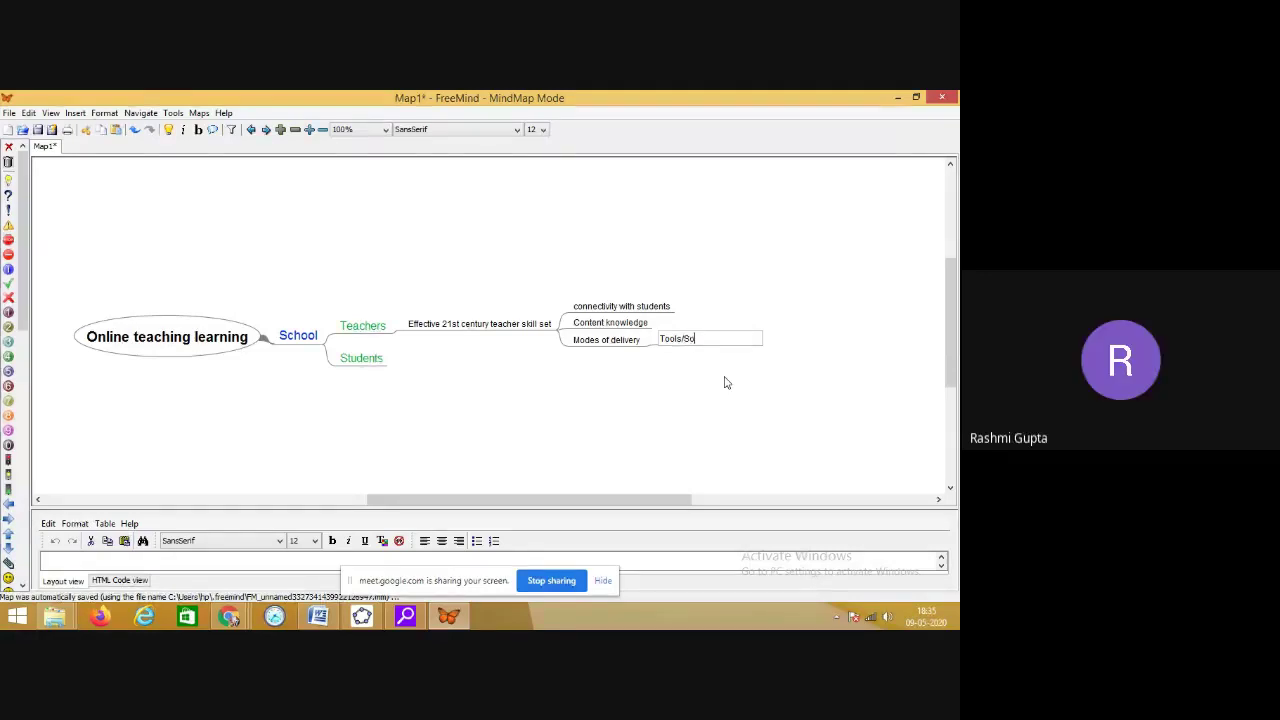
type("ftware")
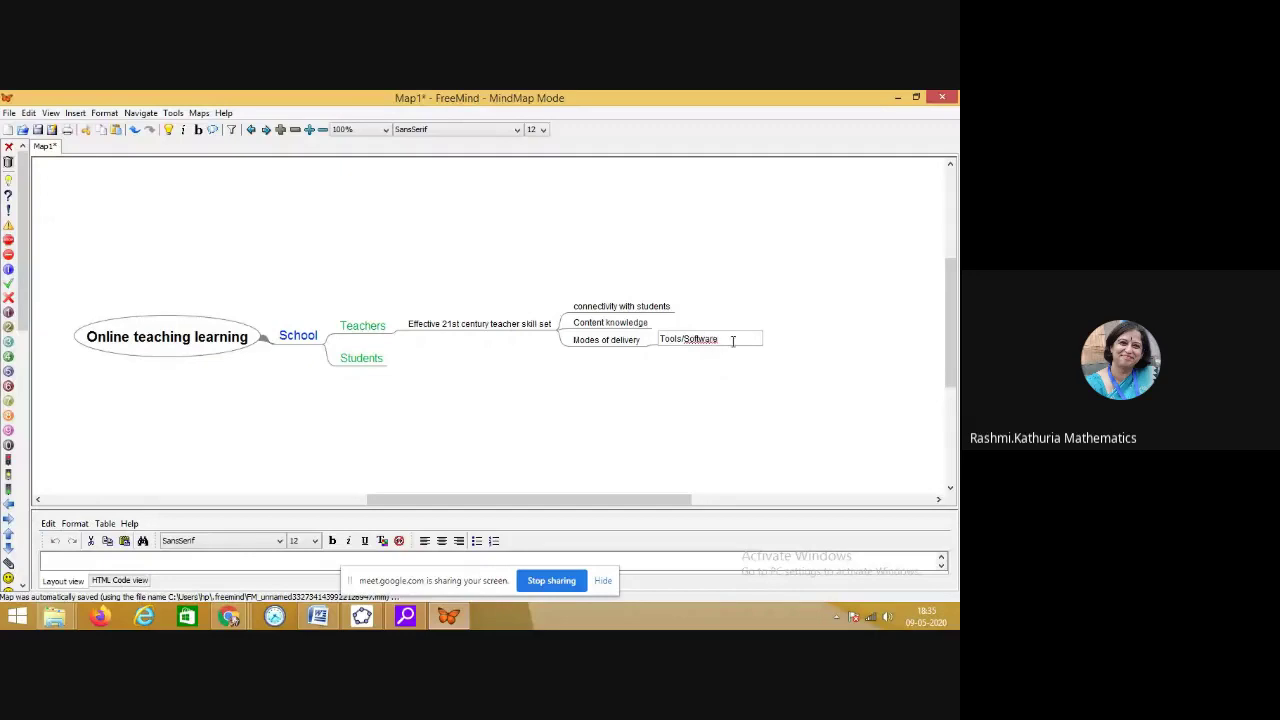
key("Return")
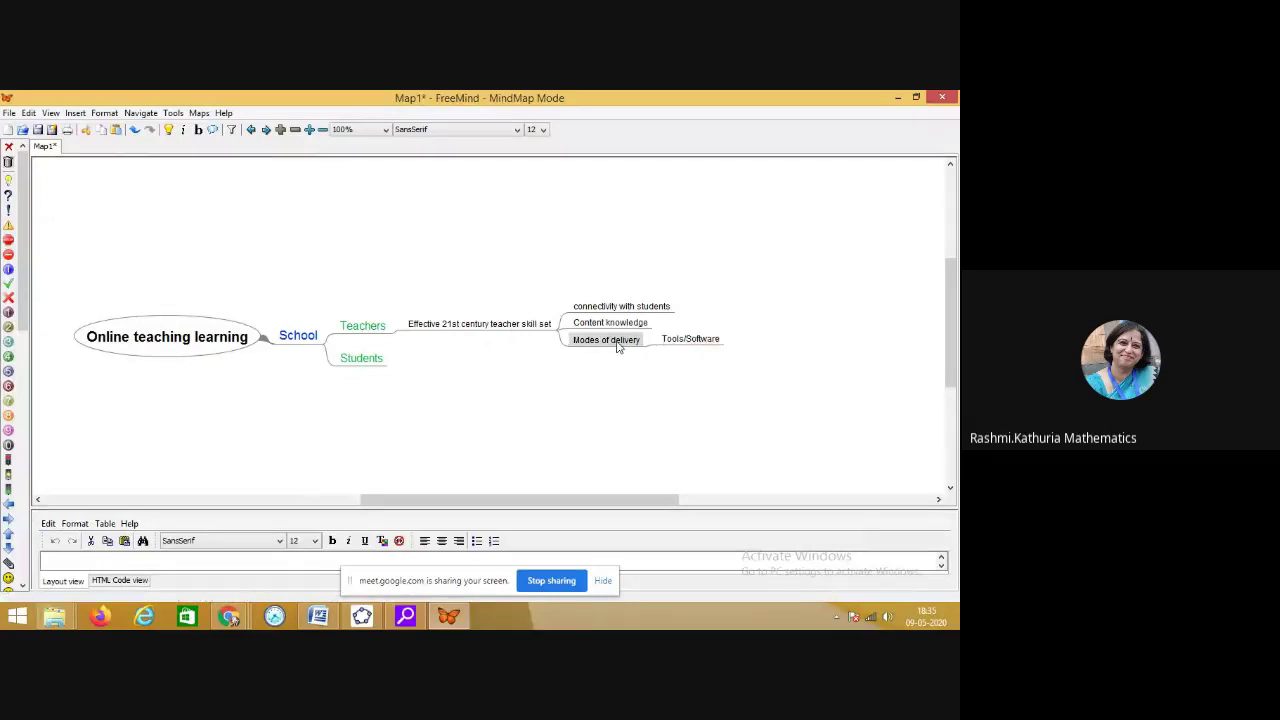
Step: Add child nodes "Microsoft Teams", "Google Meet" and "Zoom" to the Tools/Software node, followed by a blank sibling node
right_click(707, 342)
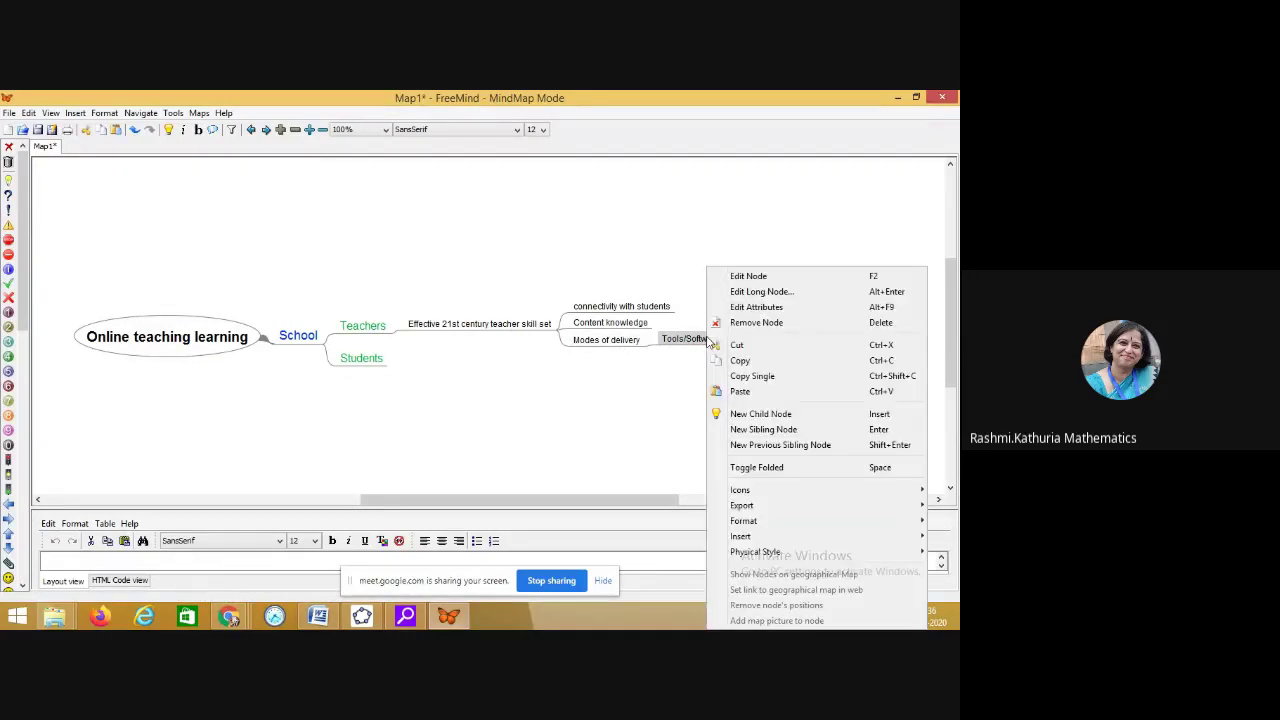
left_click(771, 418)
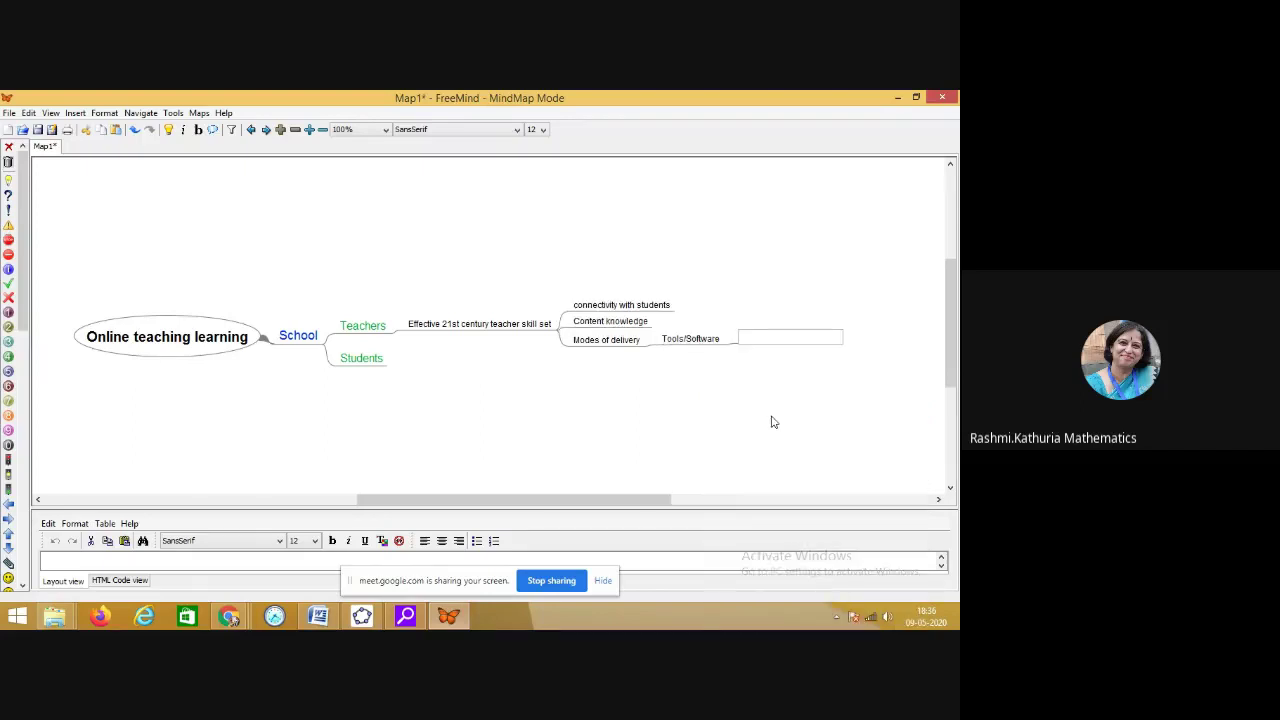
type("Microsoft Teams")
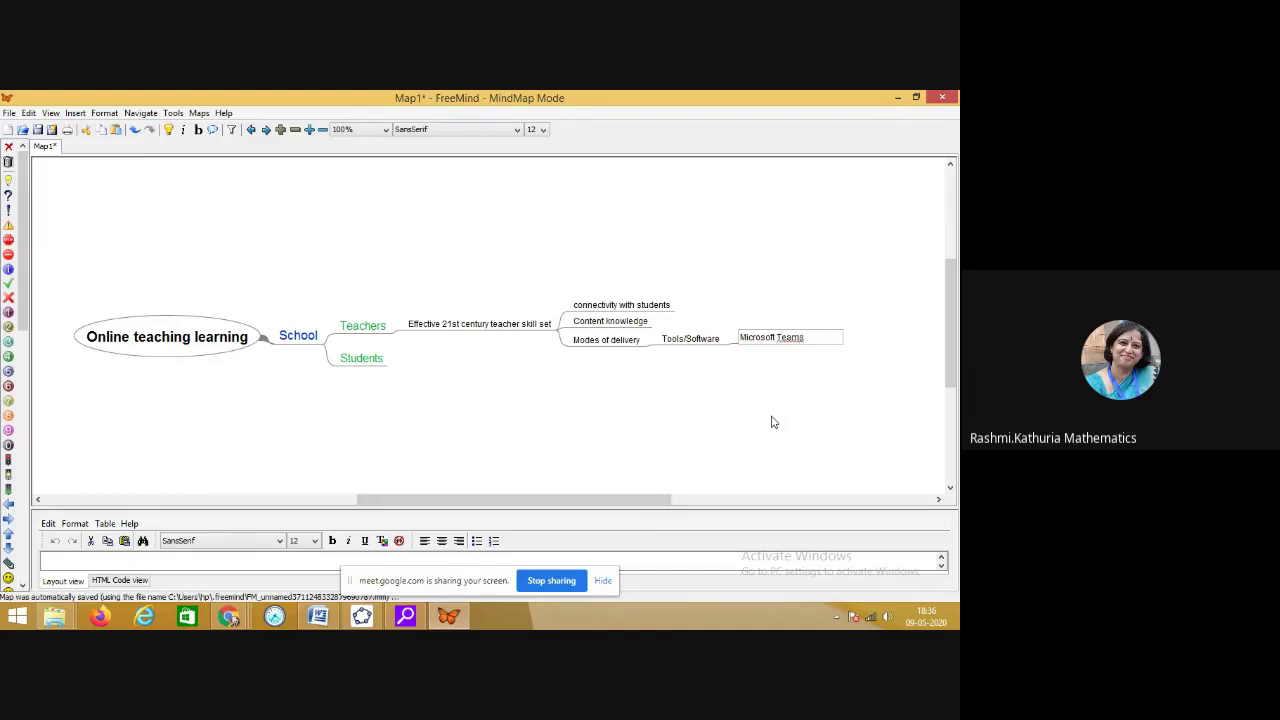
key("Return")
key("Return")
type("G")
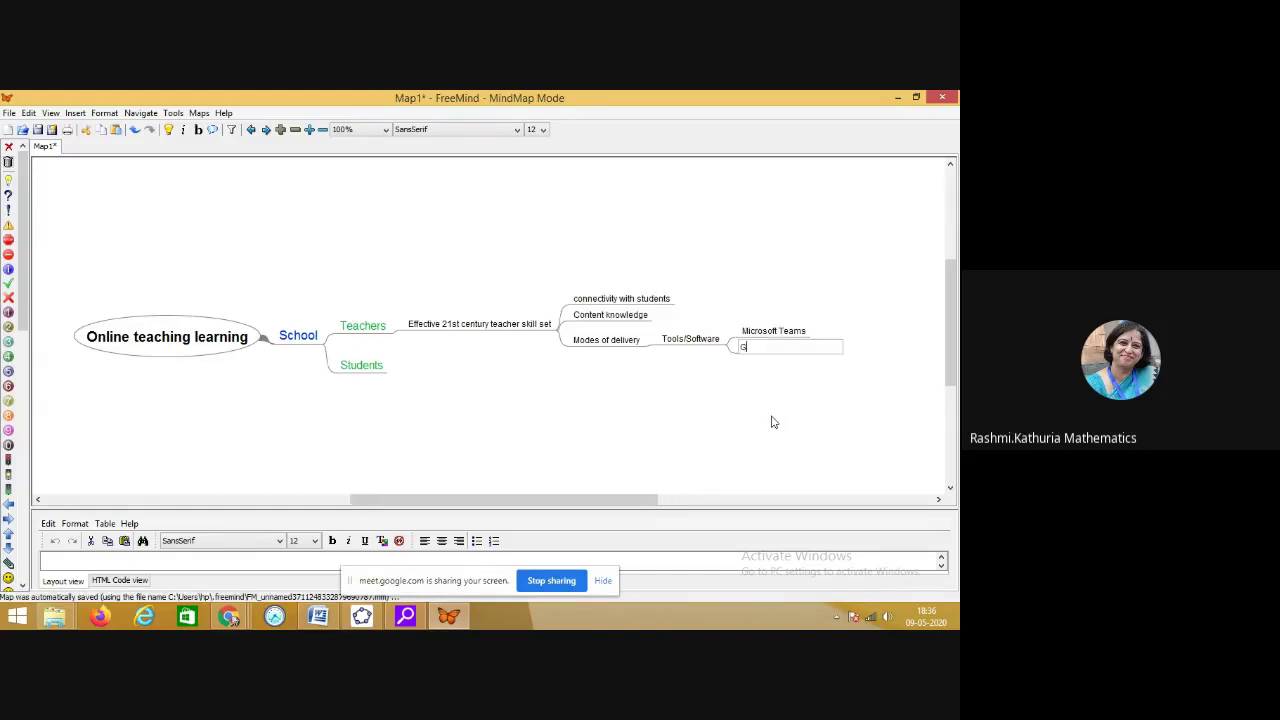
type("oogle Meet")
key("Return")
key("Return")
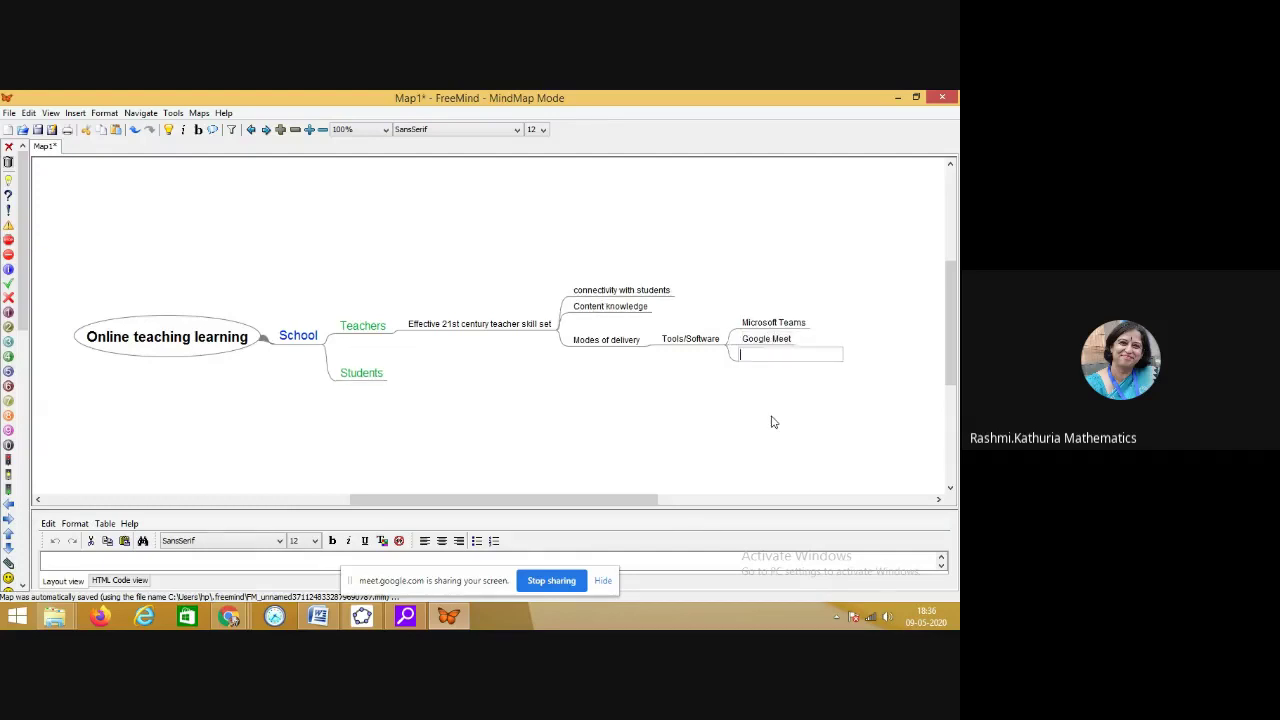
type("Zoom")
key("Return")
key("Return")
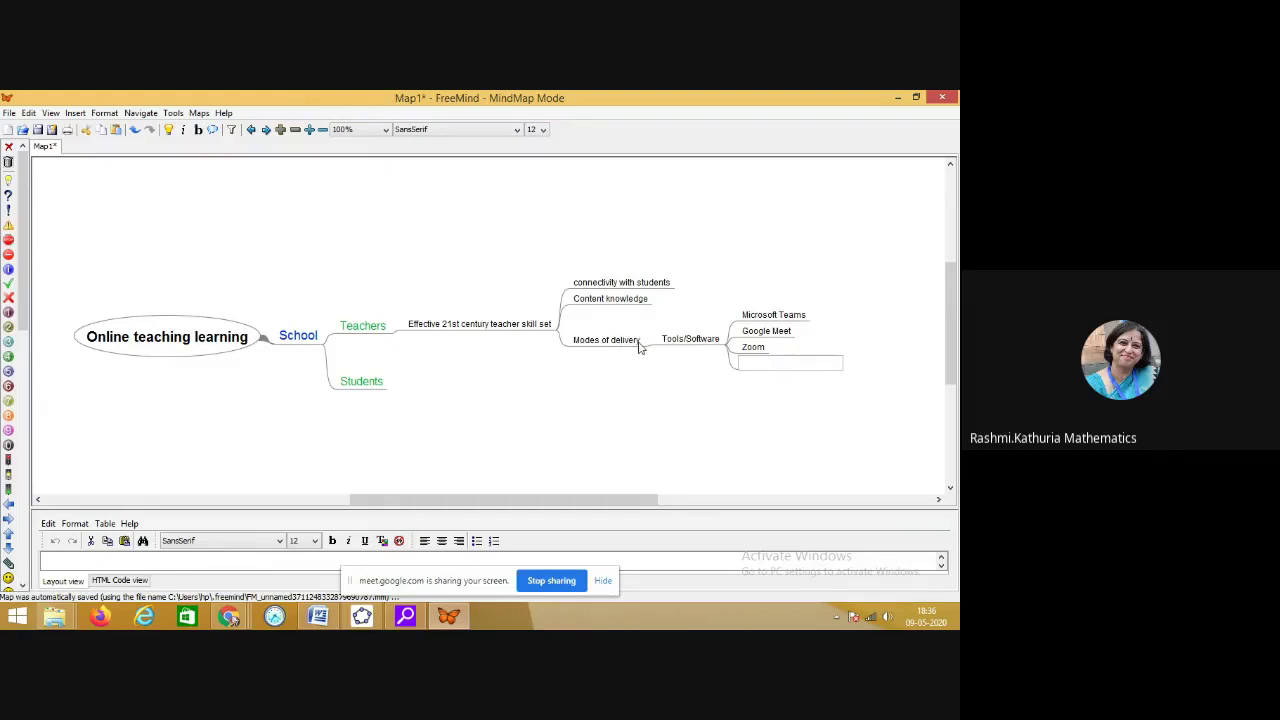
Step: Rename the "Tools/Software" node as "Face to face online class"
left_click(690, 342)
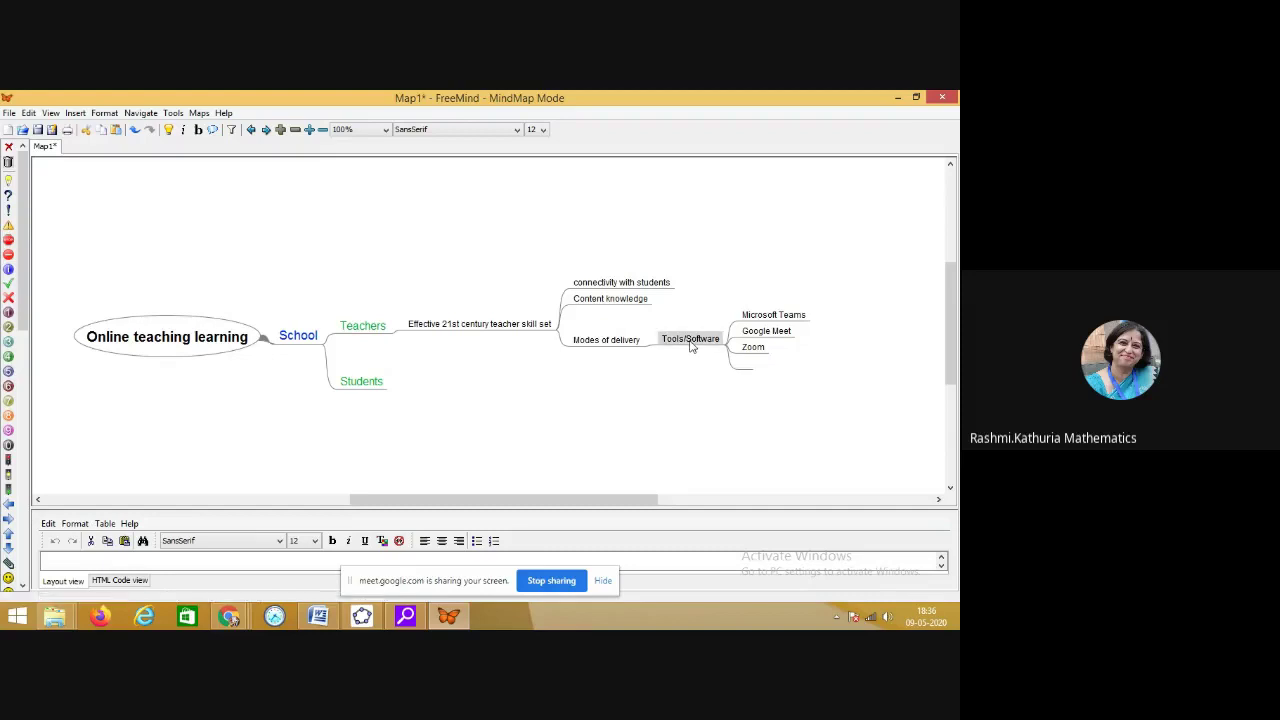
right_click(704, 344)
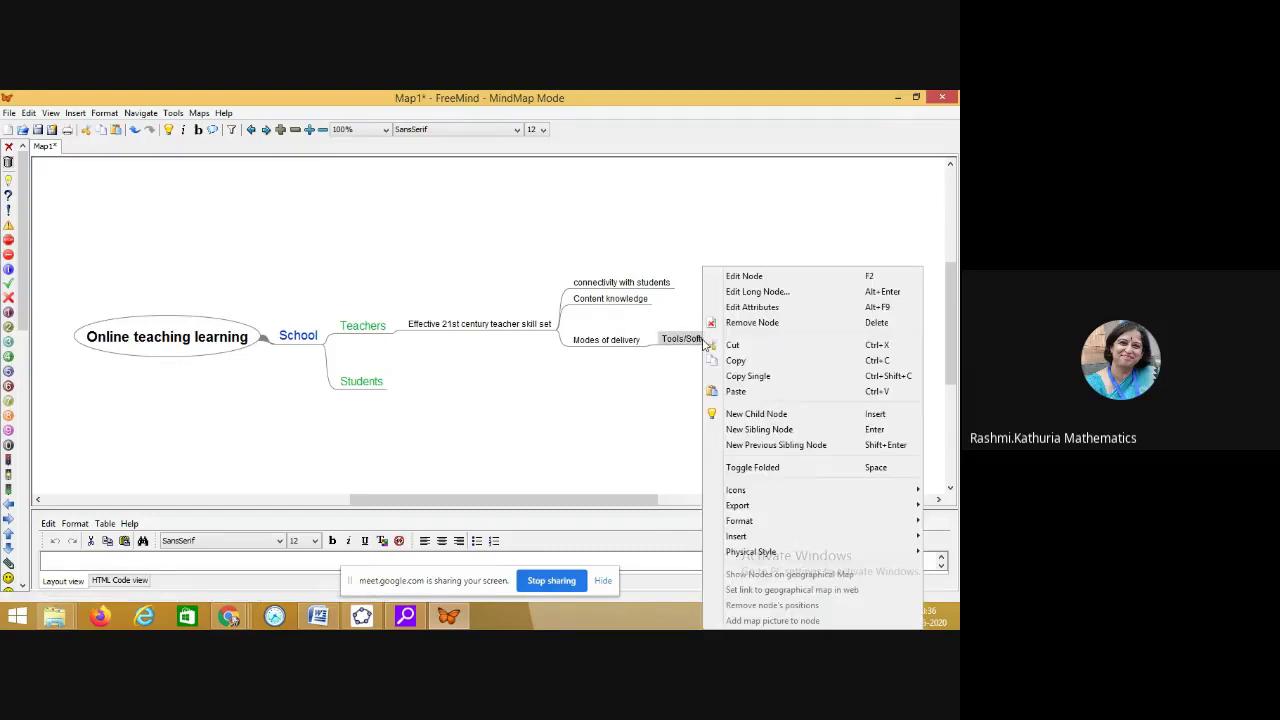
left_click(771, 278)
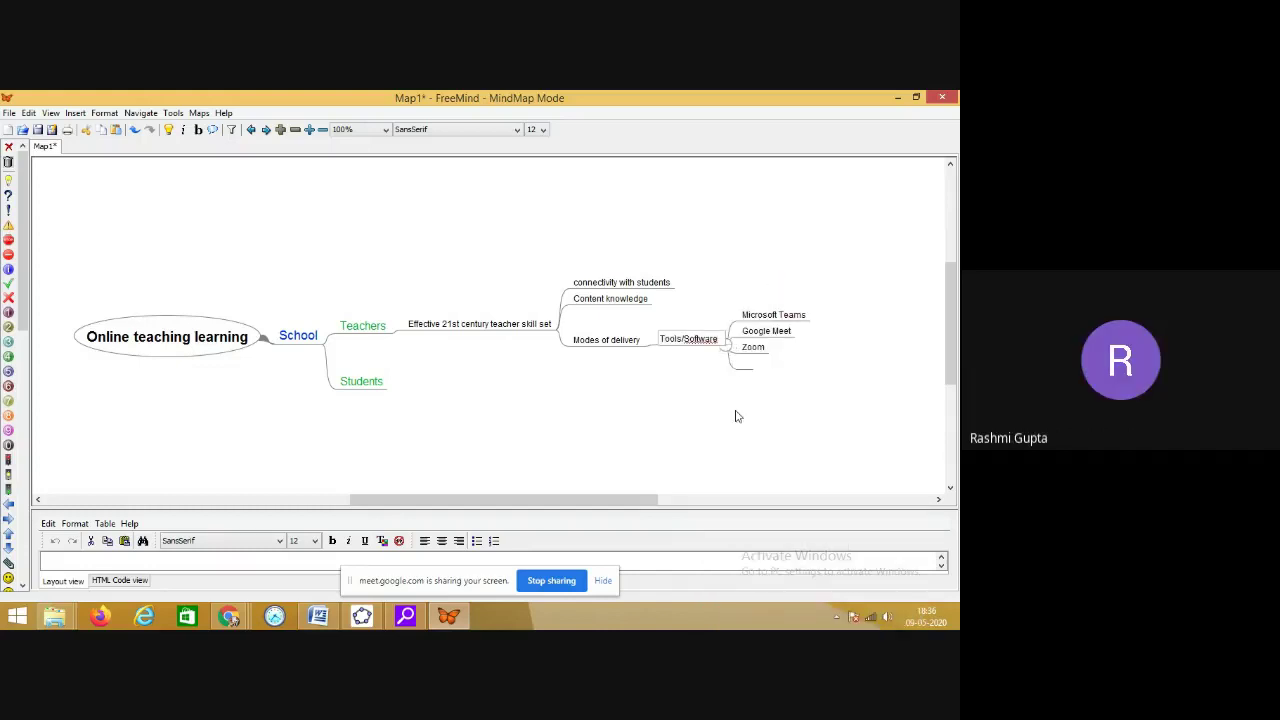
key("BackSpace")
key("BackSpace")
key("BackSpace")
key("BackSpace")
key("BackSpace")
key("BackSpace")
key("BackSpace")
key("BackSpace")
key("BackSpace")
key("BackSpace")
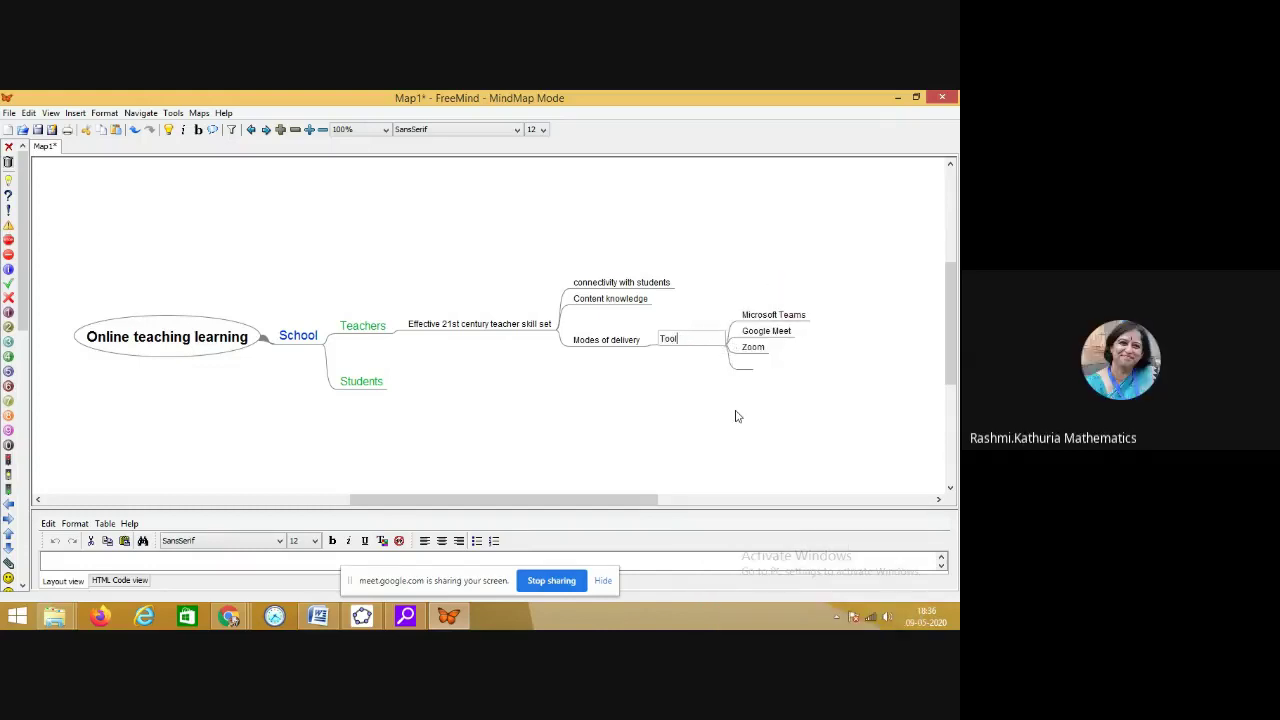
key("BackSpace")
key("BackSpace")
key("BackSpace")
key("BackSpace")
type("Fac")
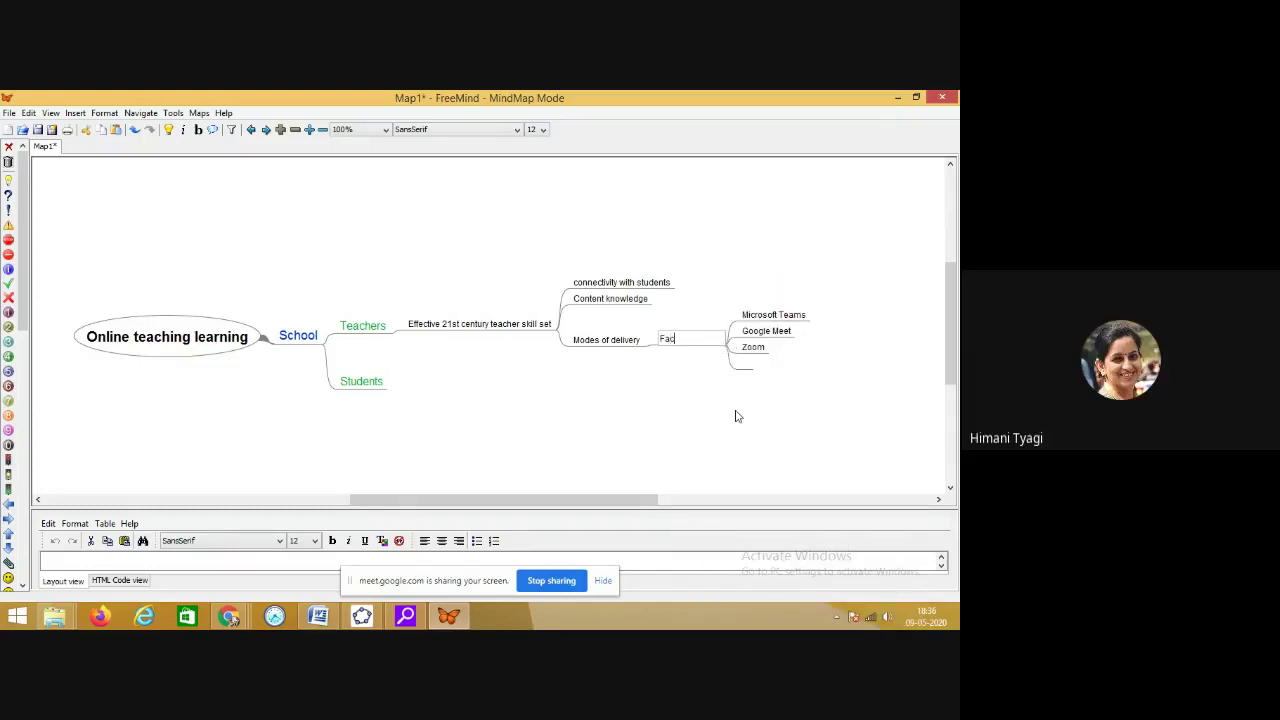
type("e to ")
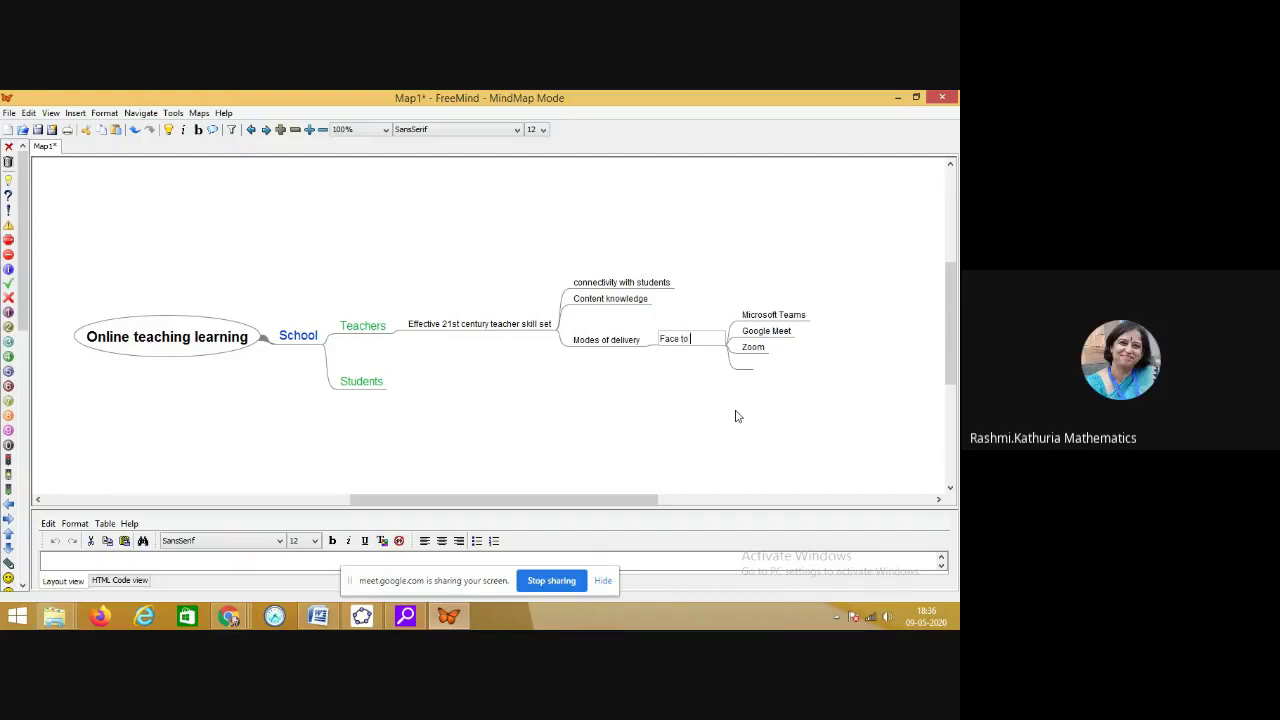
type("face online class")
key("Return")
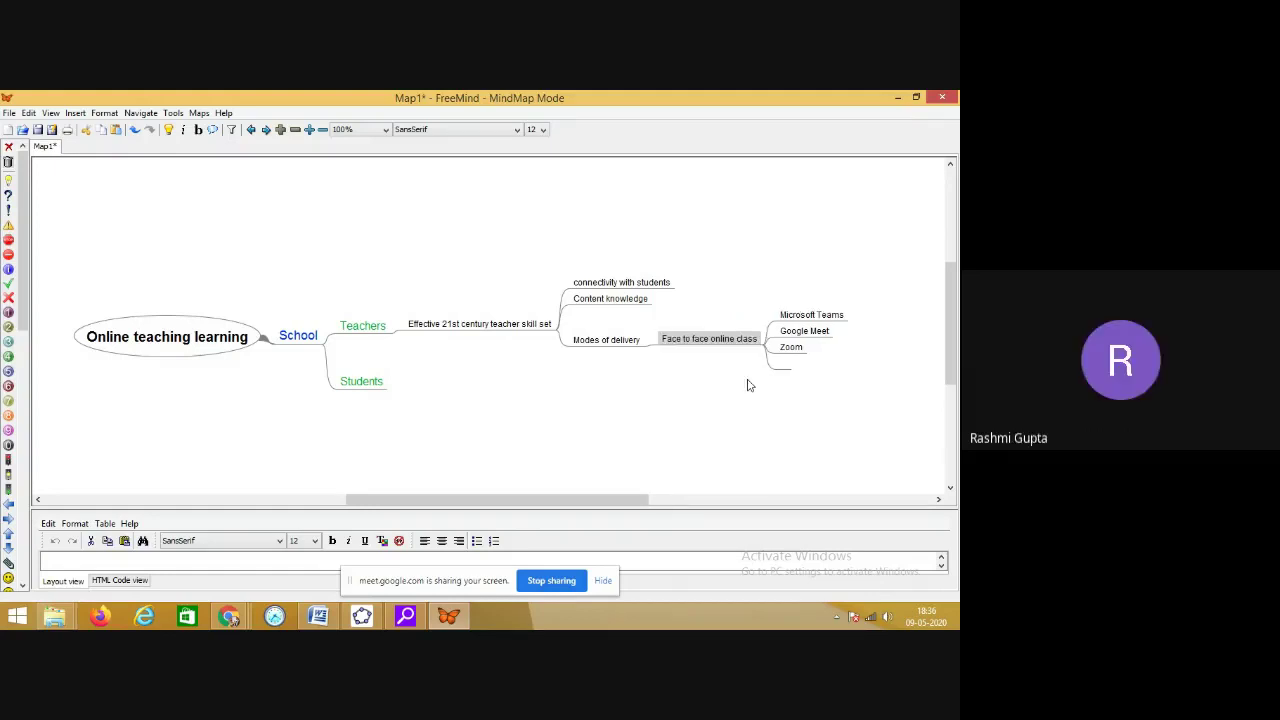
Step: Fold the "Face to face online class", "Modes of delivery" and "Effective 21st century teacher skill set" nodes, working back towards the root
left_click(735, 341)
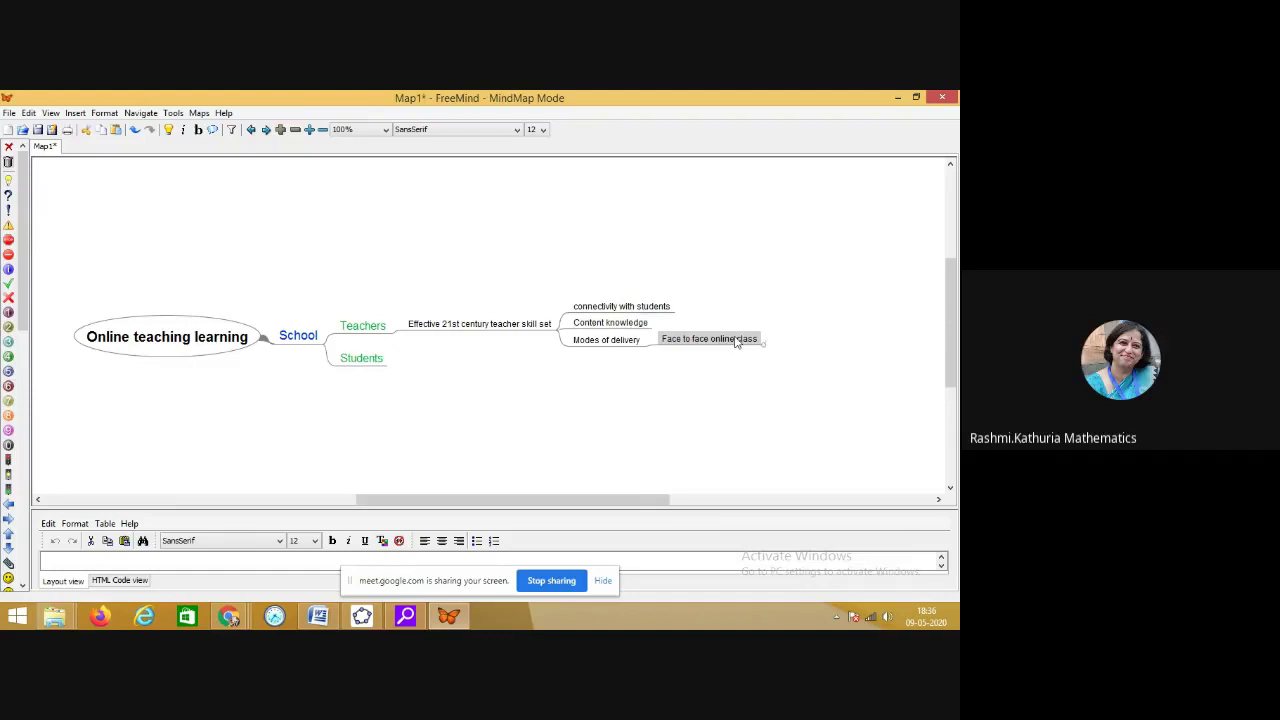
left_click(735, 341)
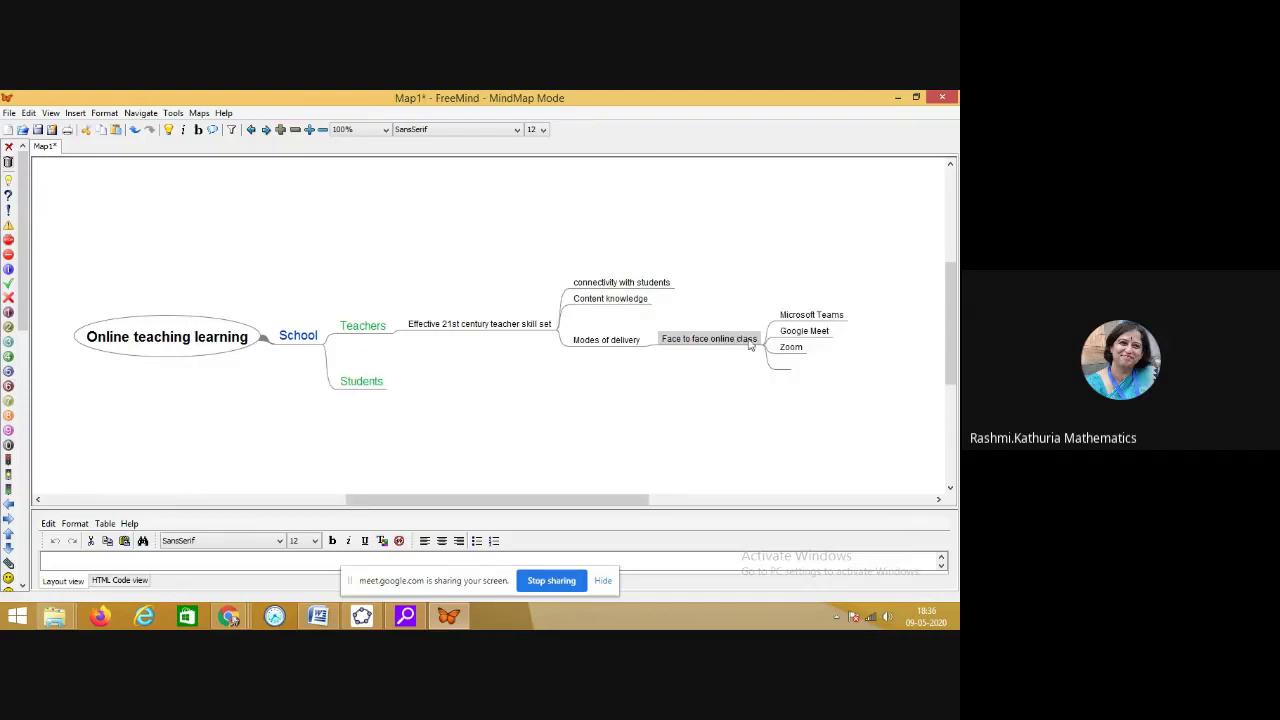
left_click(743, 345)
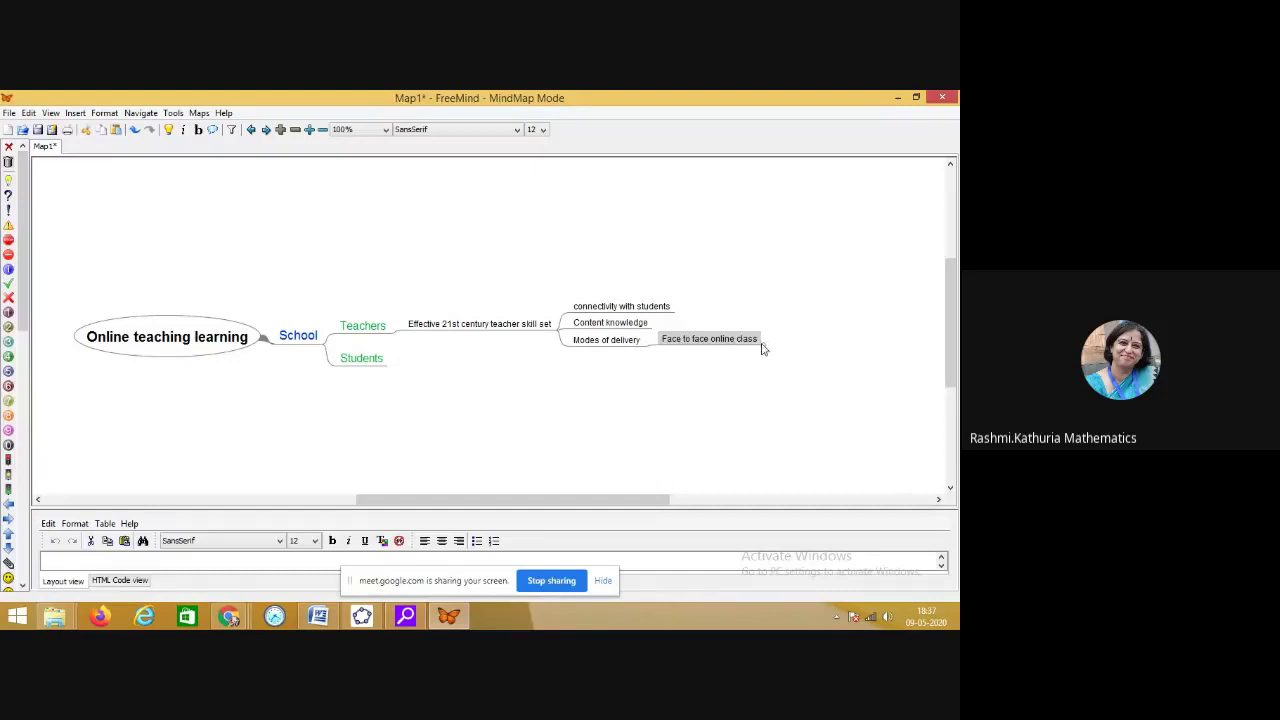
left_click(646, 346)
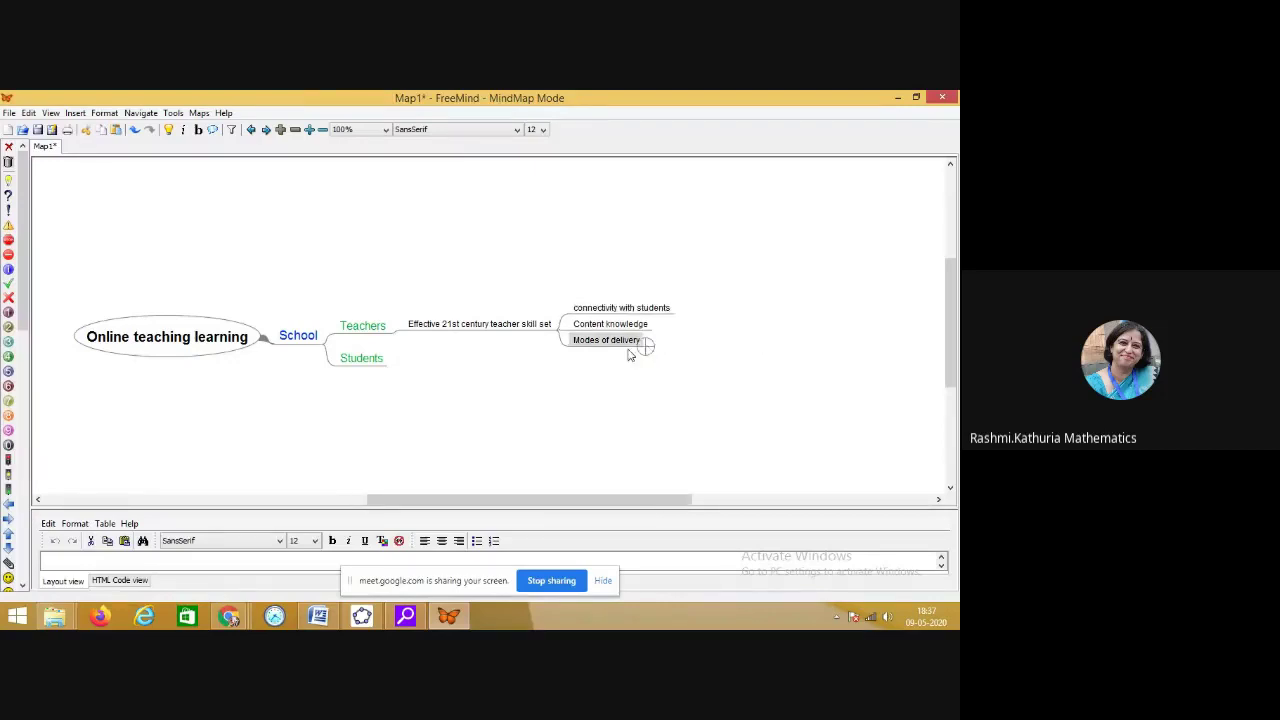
left_click(559, 335)
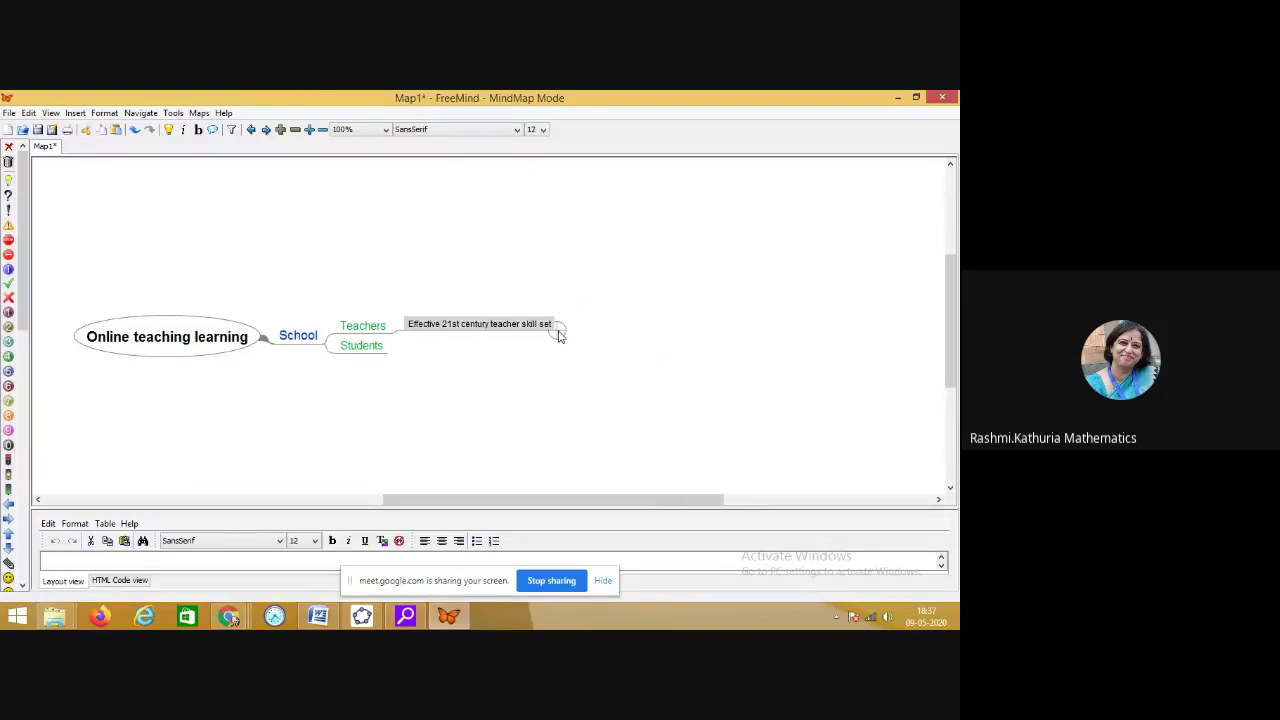
Step: Fold the "Teachers" node and the "School" node so only the first-level branch remains beside the central topic
left_click(408, 334)
left_click(428, 332)
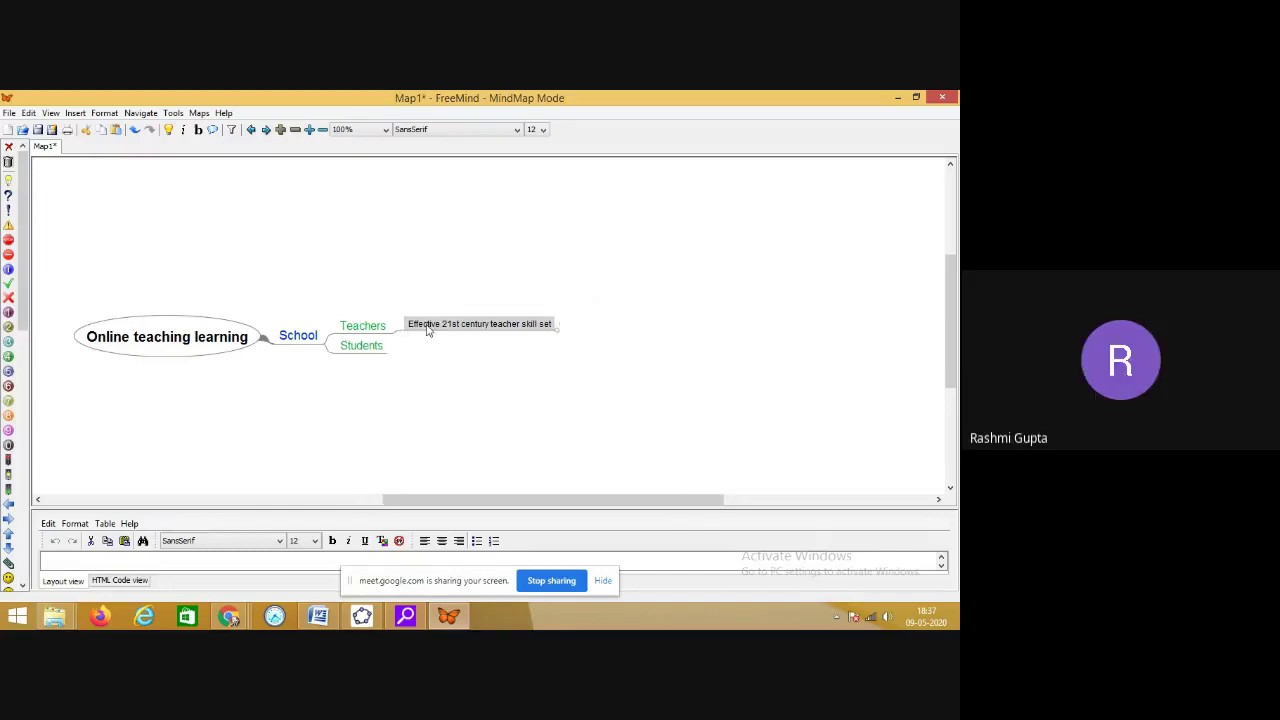
left_click(470, 330)
left_click(470, 330)
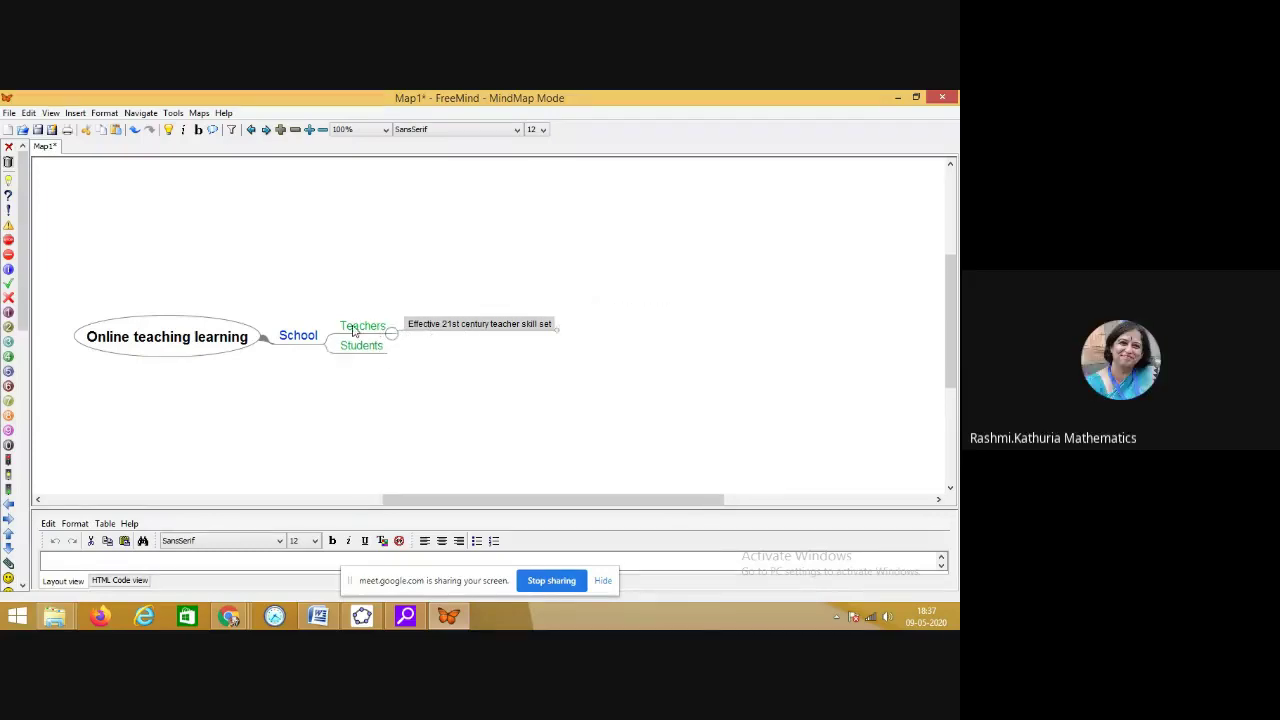
left_click(396, 331)
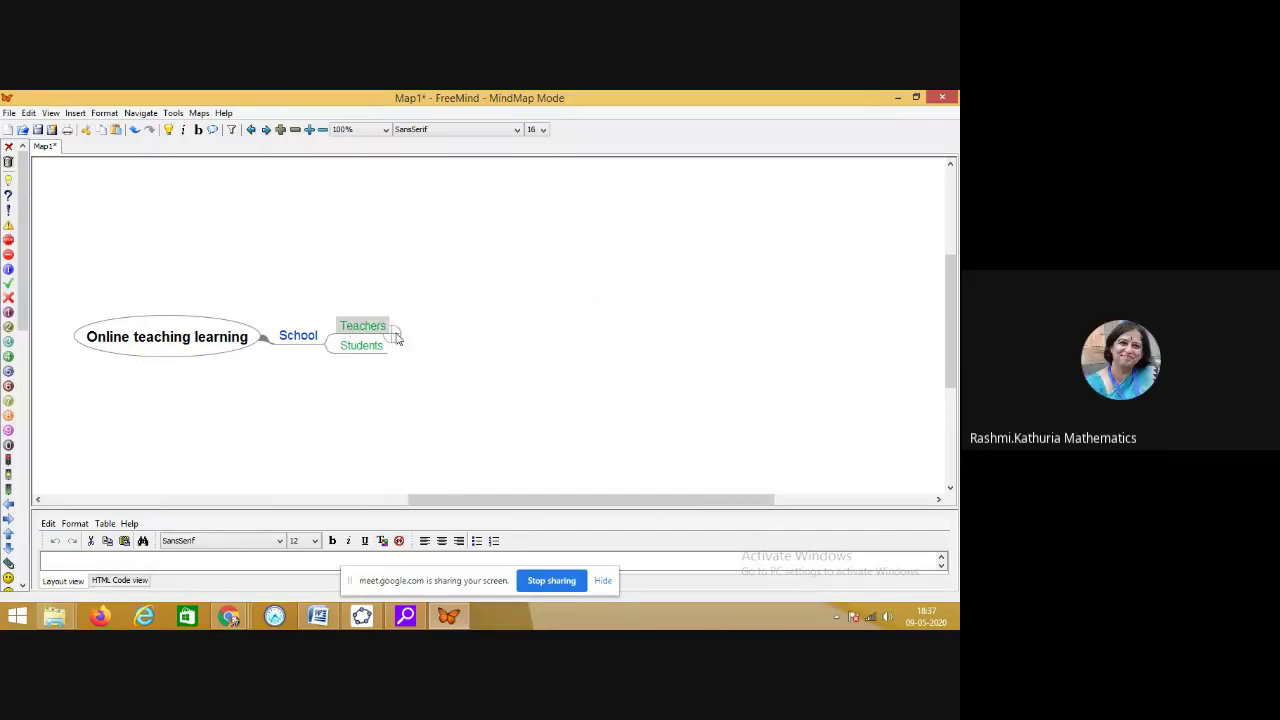
left_click(358, 328)
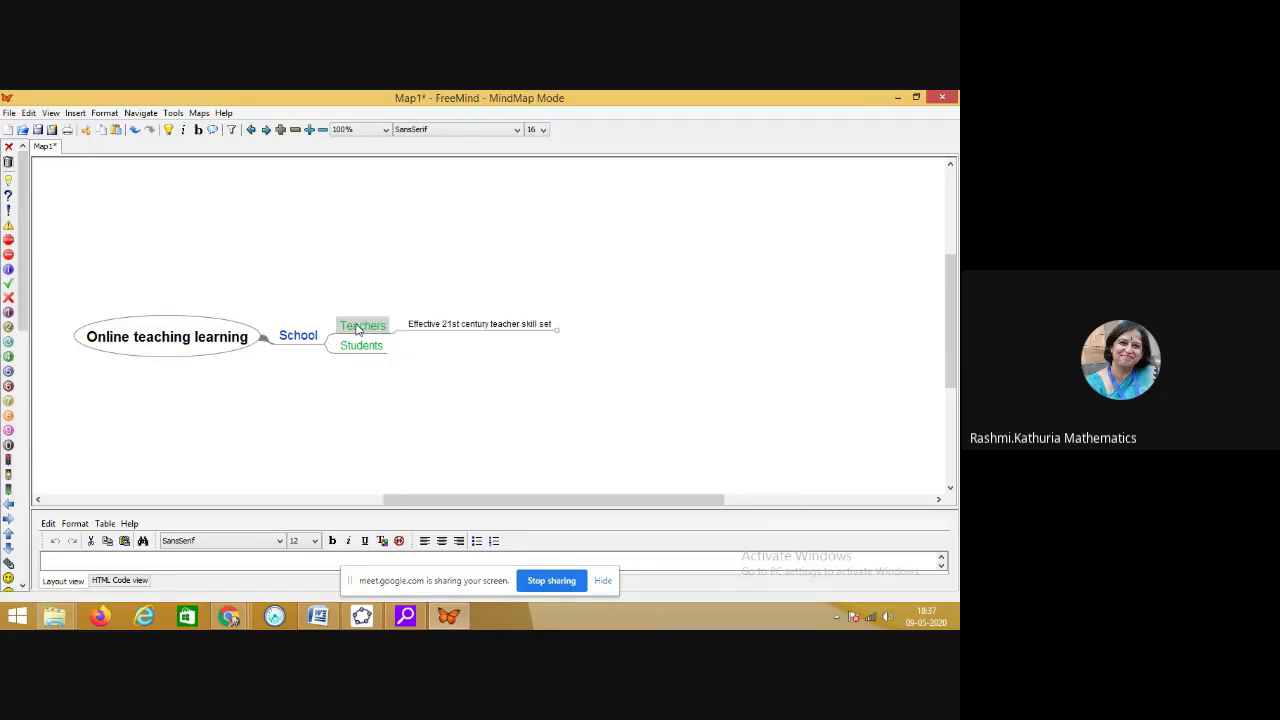
left_click(358, 328)
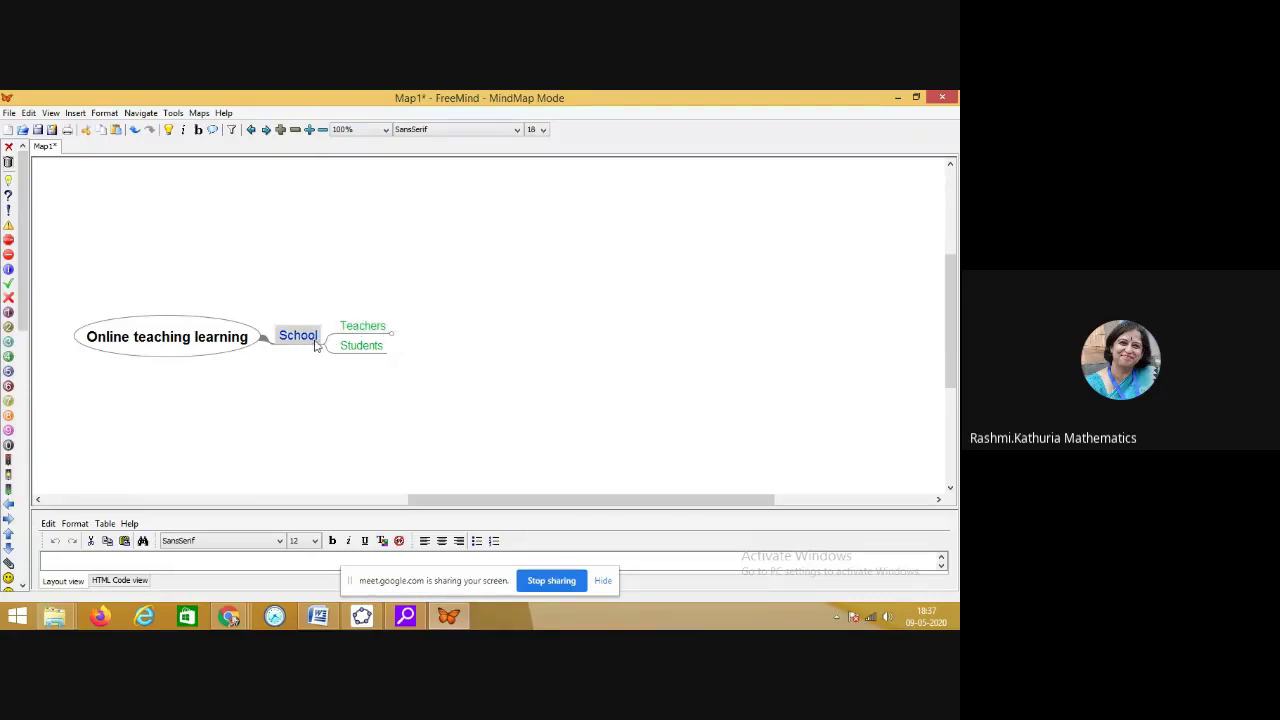
left_click(323, 346)
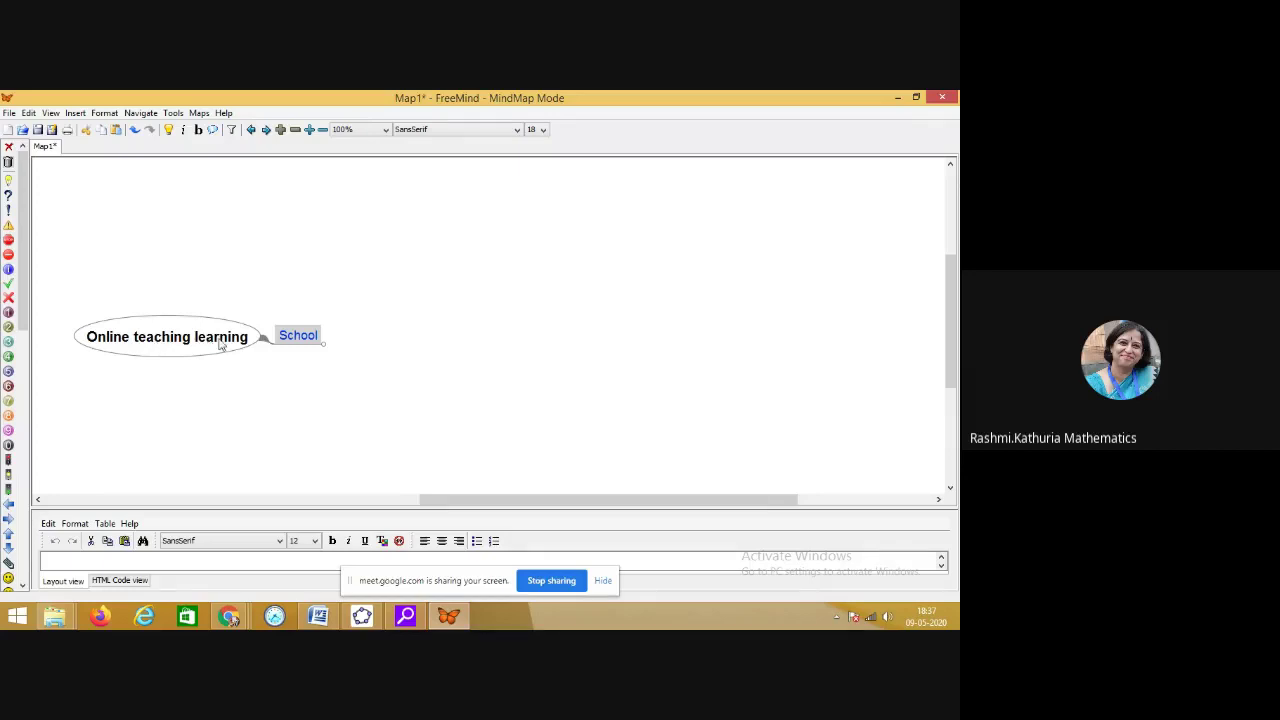
Step: Unfold the map level by level from "School" through "Teachers" and "Modes of delivery" to the "Face to face online class" tools
left_click(291, 344)
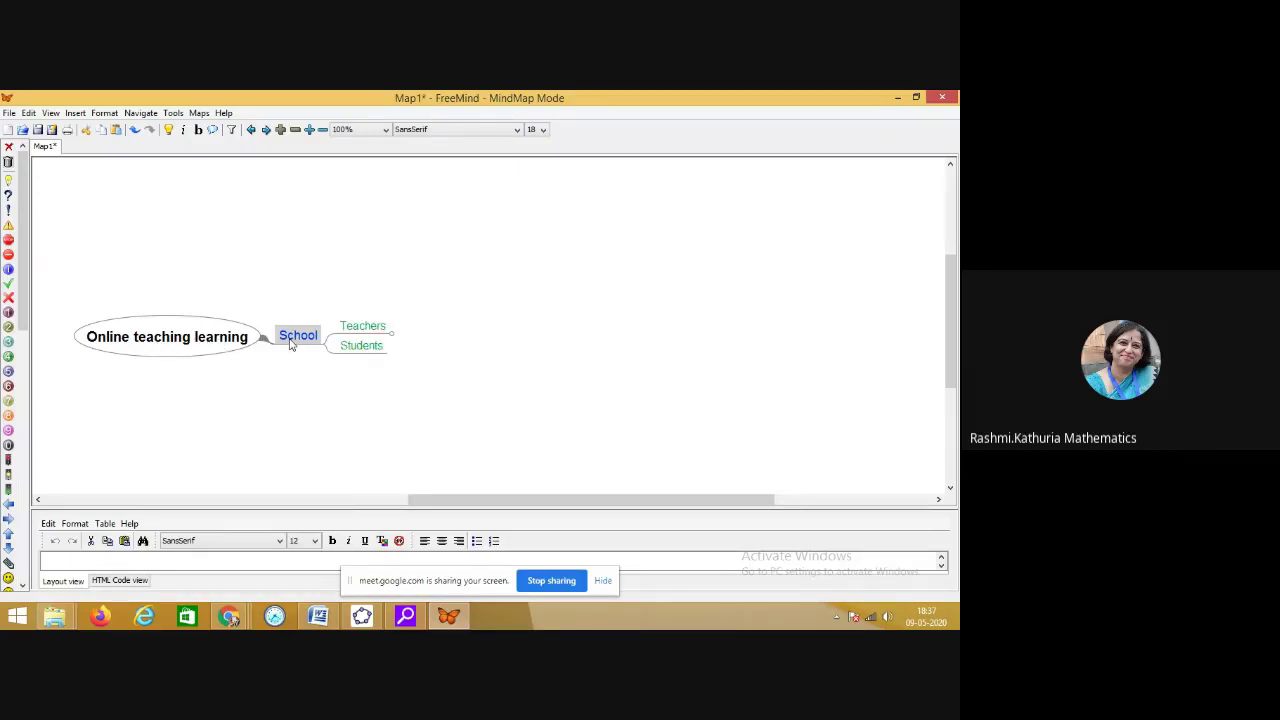
left_click(374, 328)
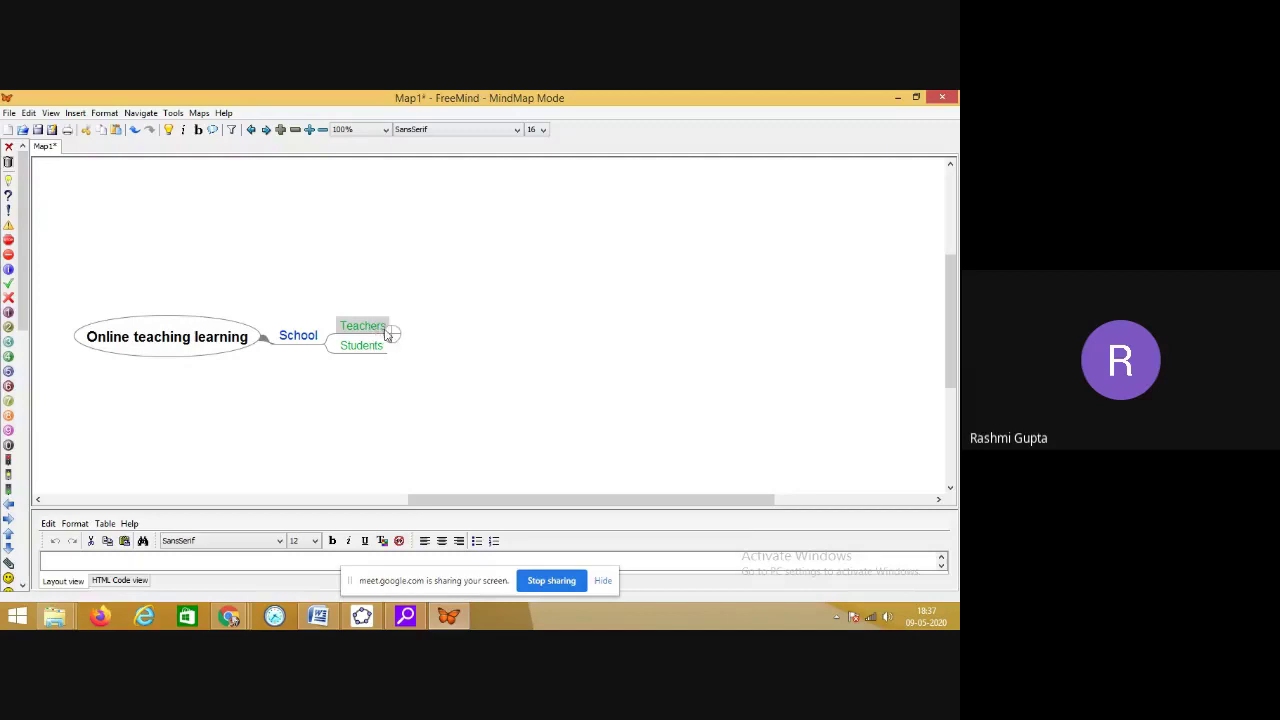
left_click(393, 334)
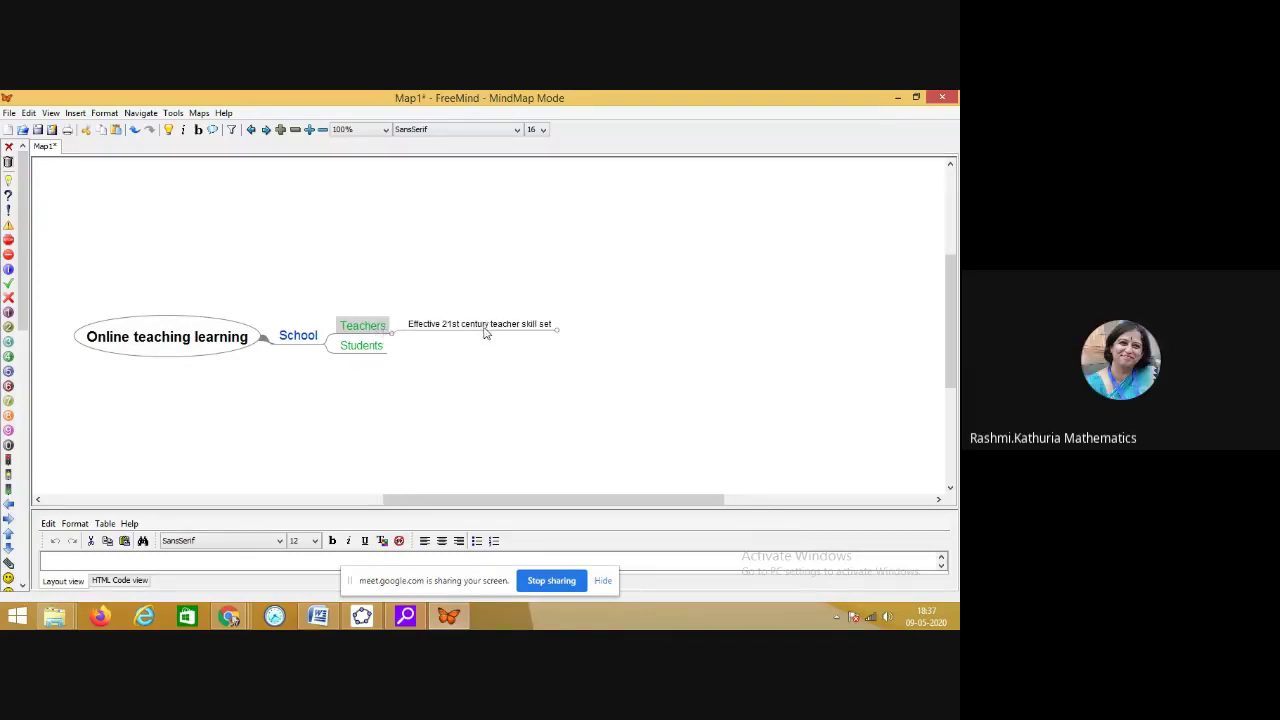
left_click(557, 330)
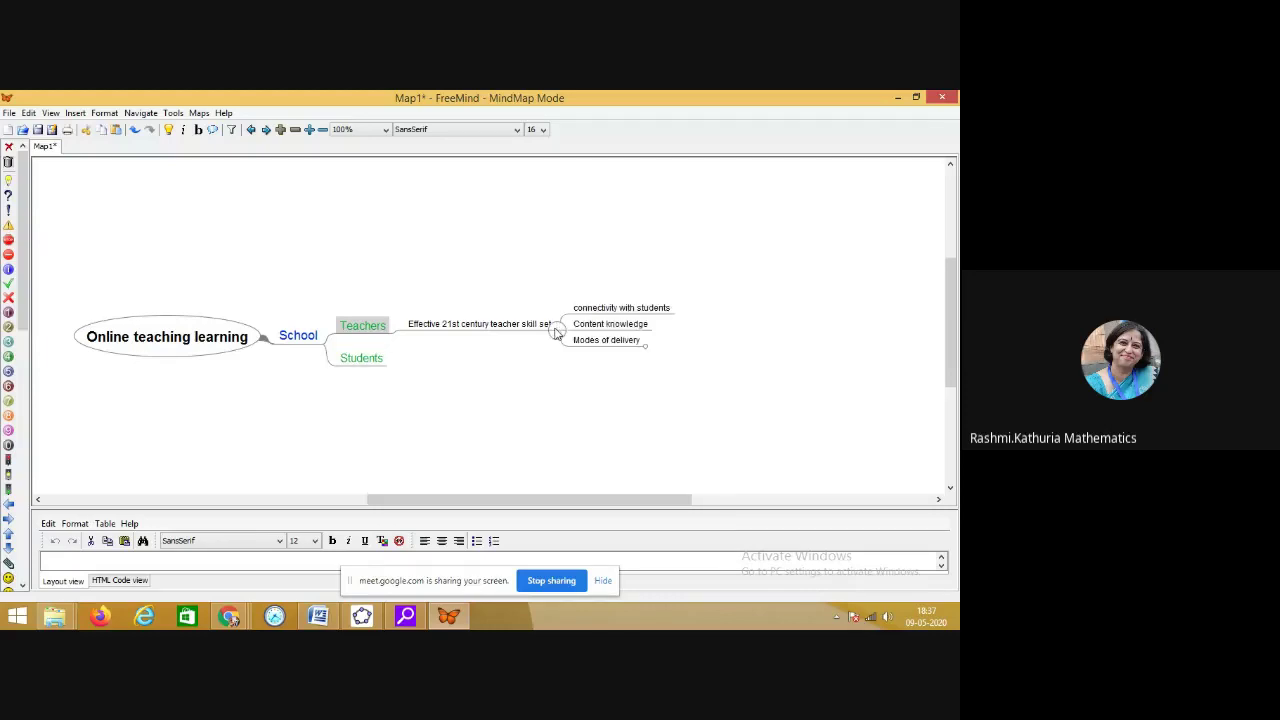
left_click(621, 346)
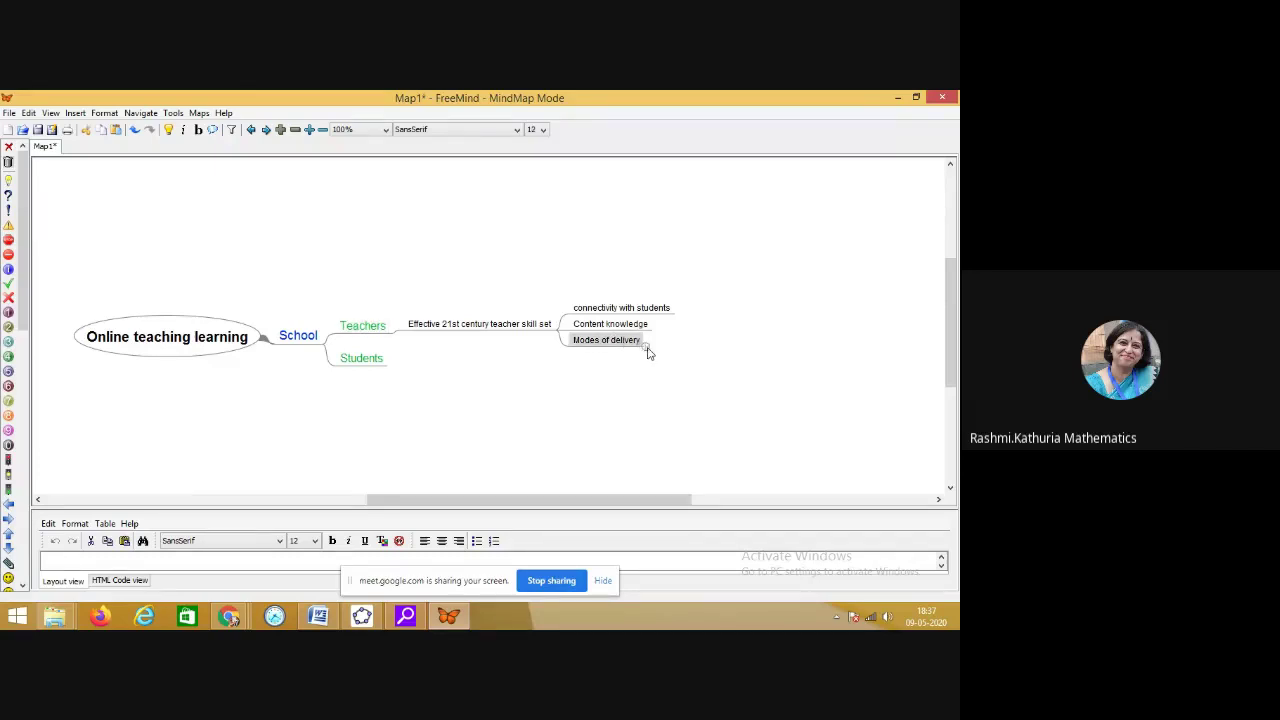
left_click(646, 346)
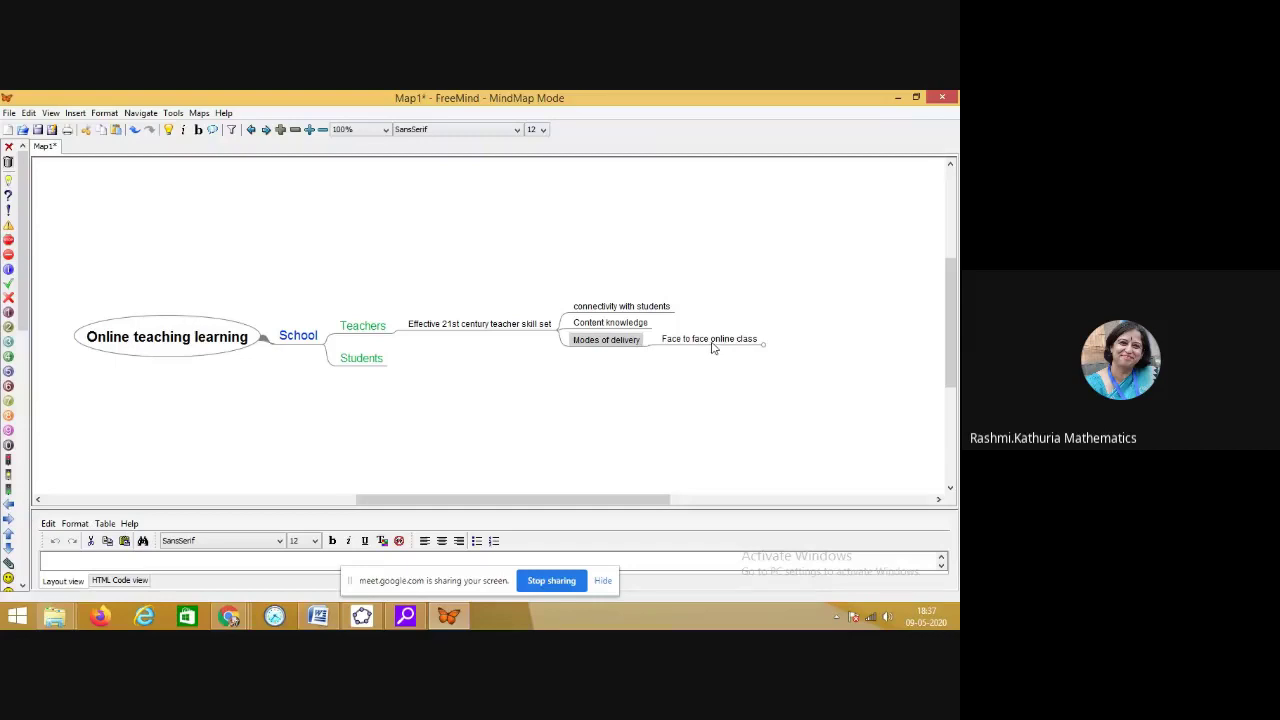
left_click(765, 346)
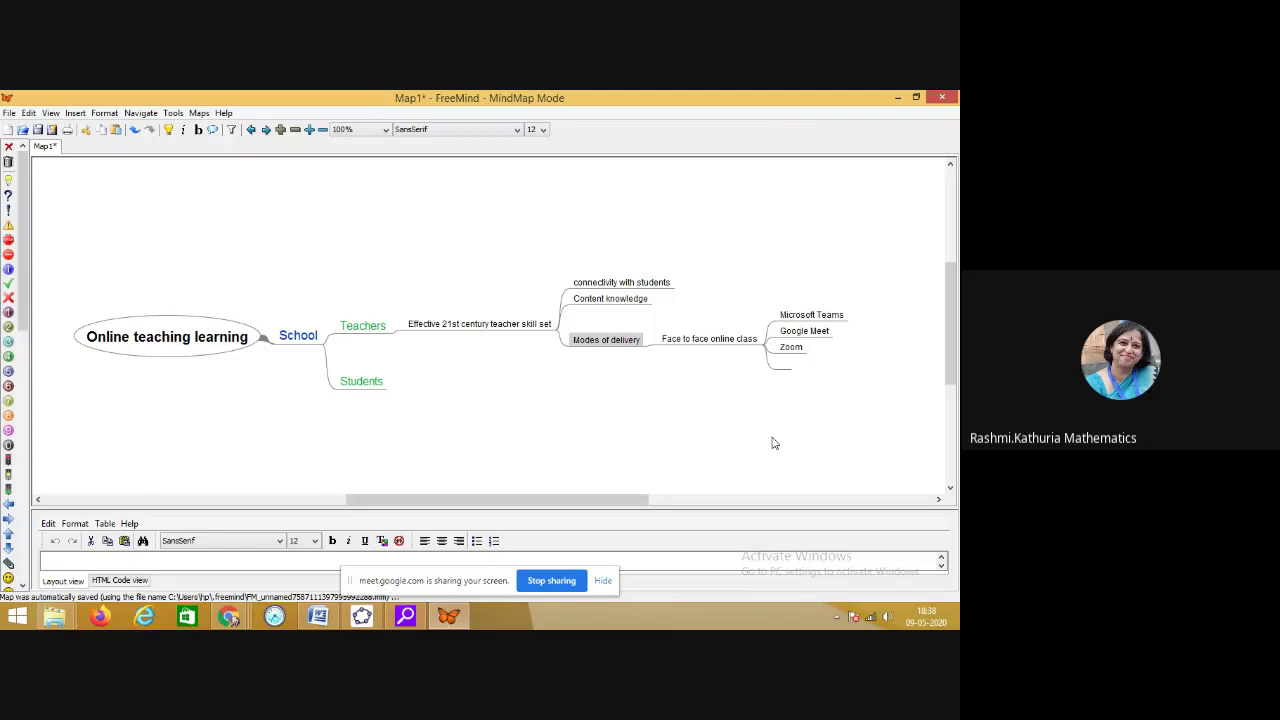
Step: Fold the "Face to face online class" node and its parent "Modes of delivery"
left_click(762, 346)
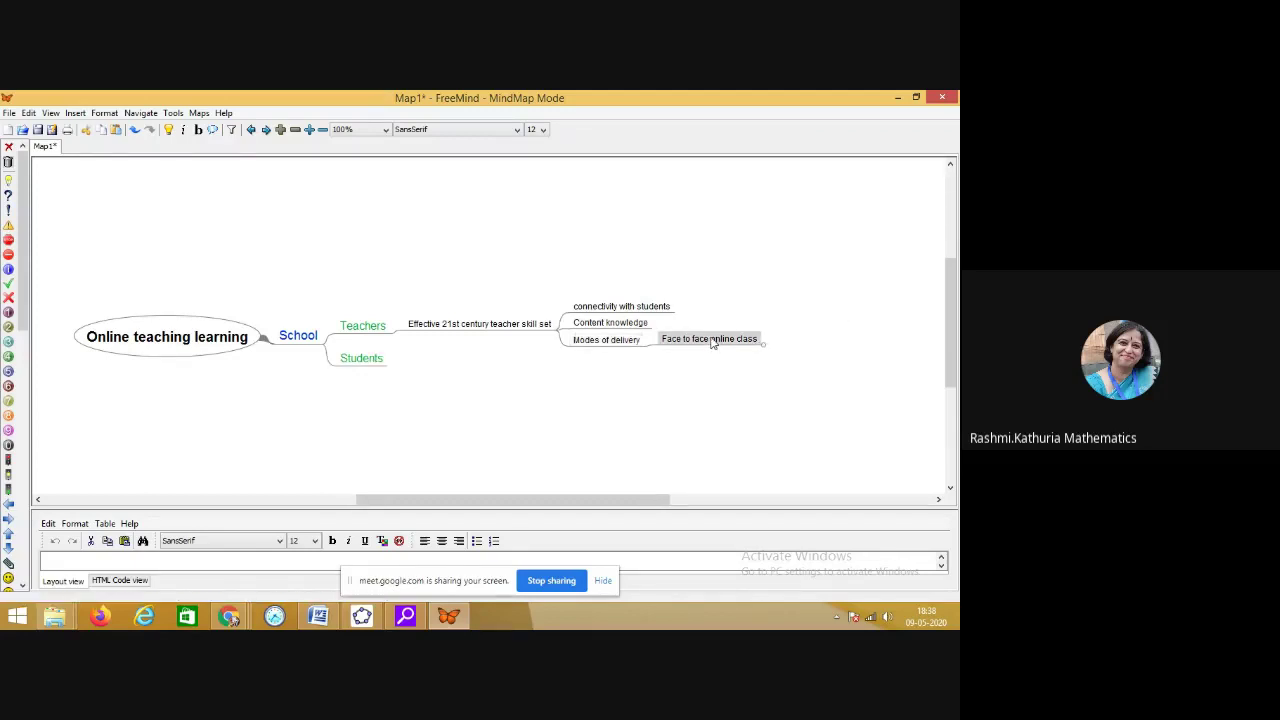
left_click(711, 342)
left_click(709, 343)
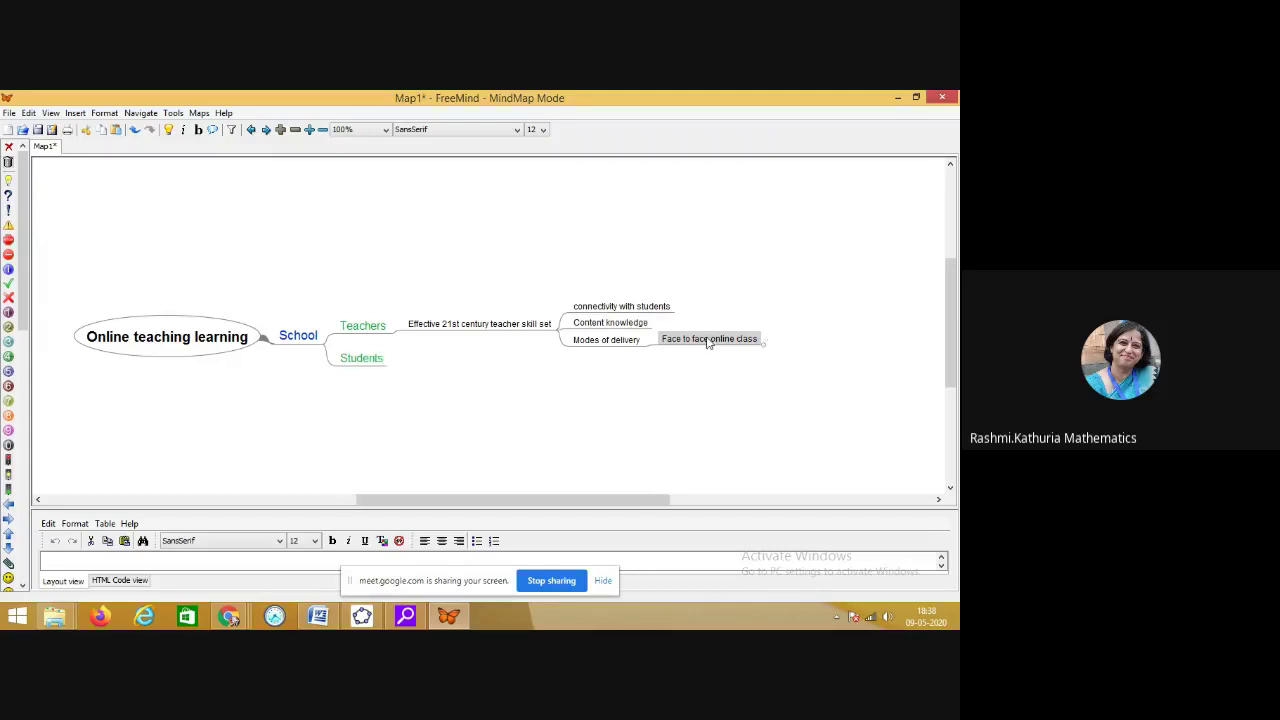
left_click(652, 345)
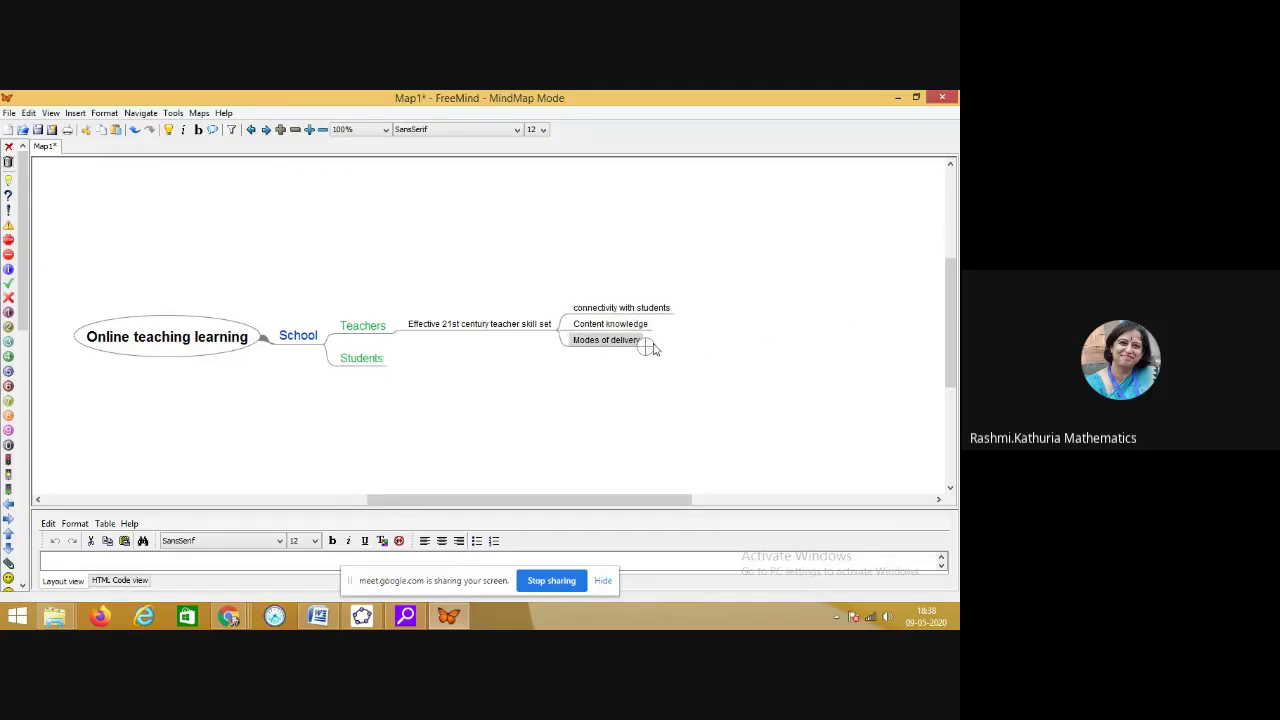
Step: Minimize the mind map window and open the "Primary Mathematics" image from the desktop
left_click(897, 98)
left_click(897, 101)
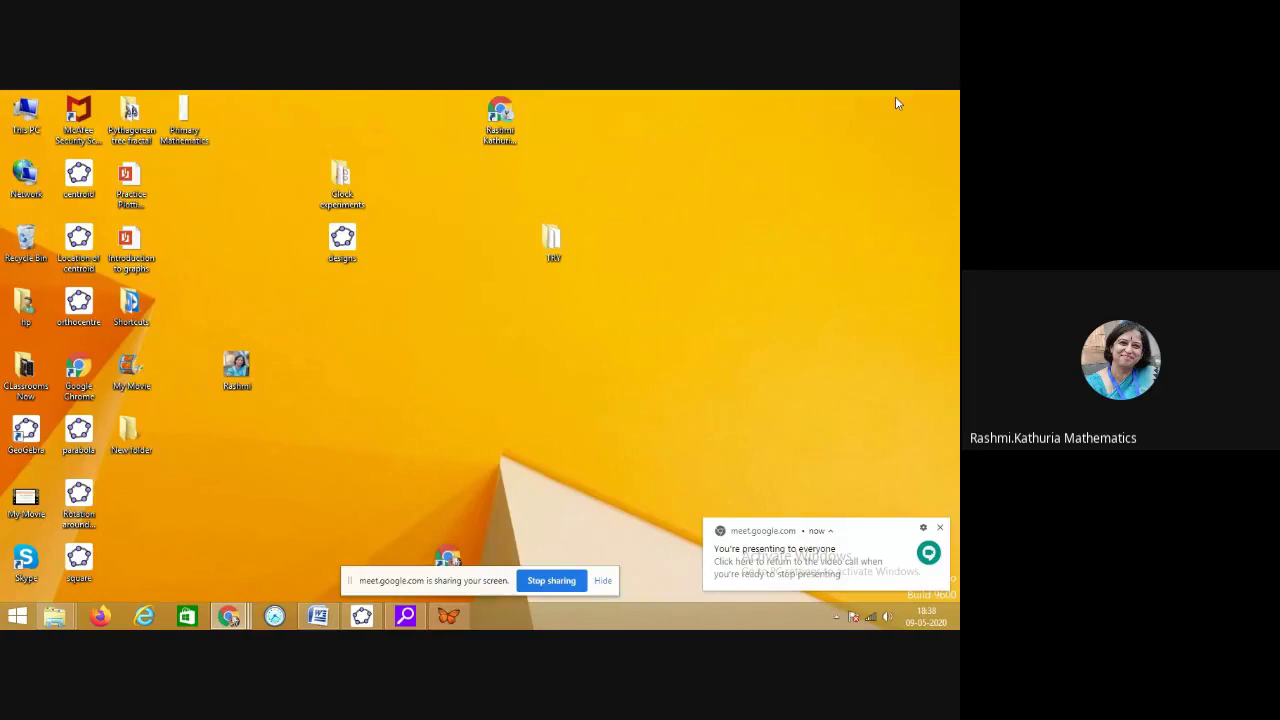
double_click(184, 118)
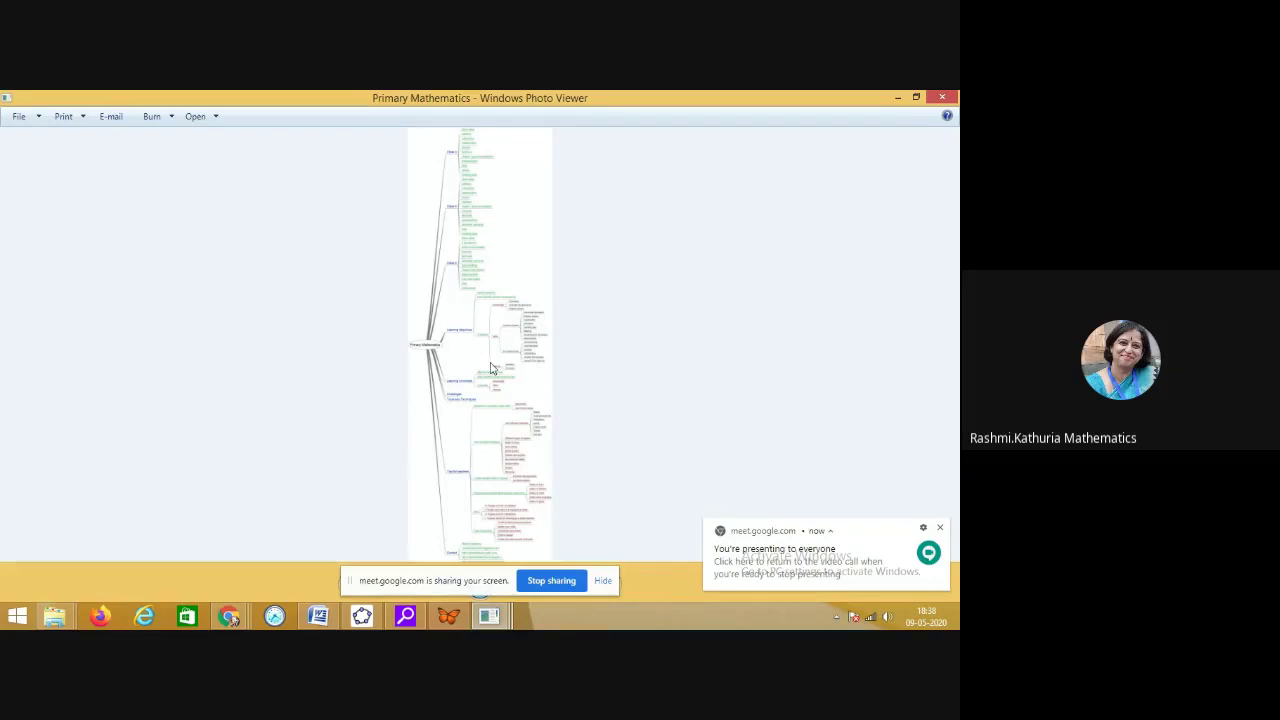
Step: Enlarge the Primary Mathematics mind map and examine its Learning objectives, Class 4 and Class 3 branches
scroll(490, 368, "up", 5)
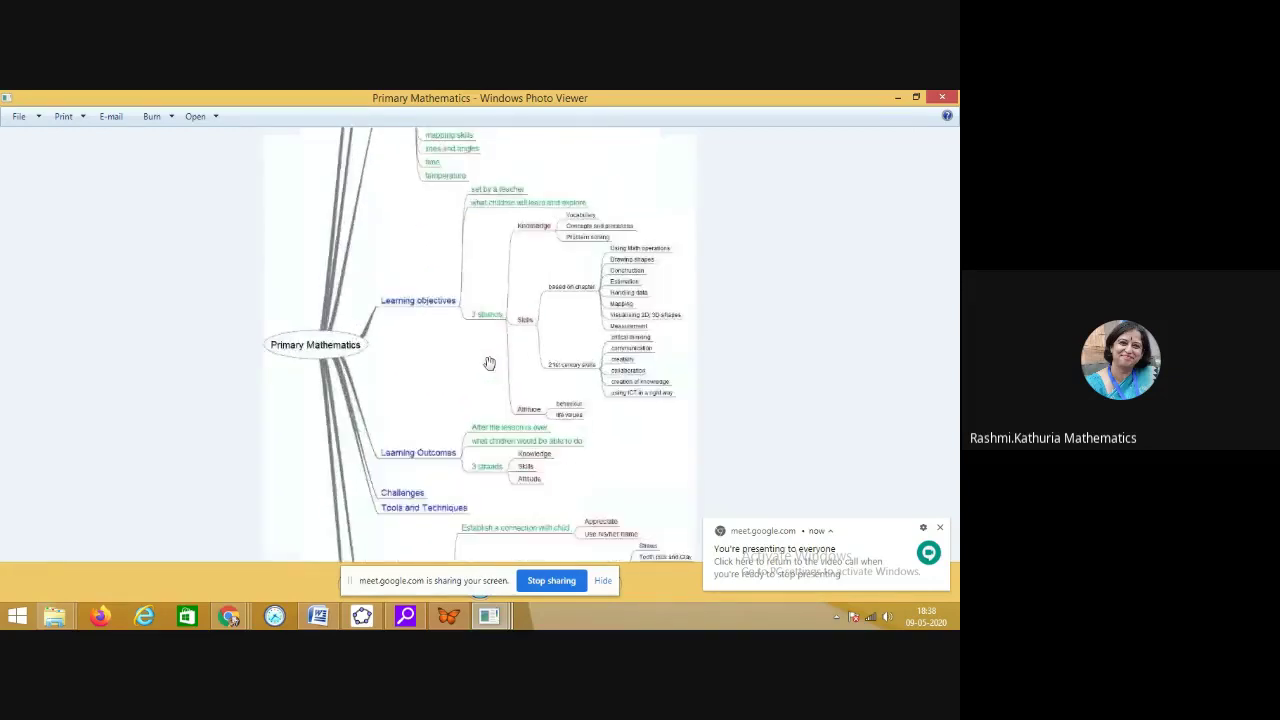
scroll(490, 363, "up", 1)
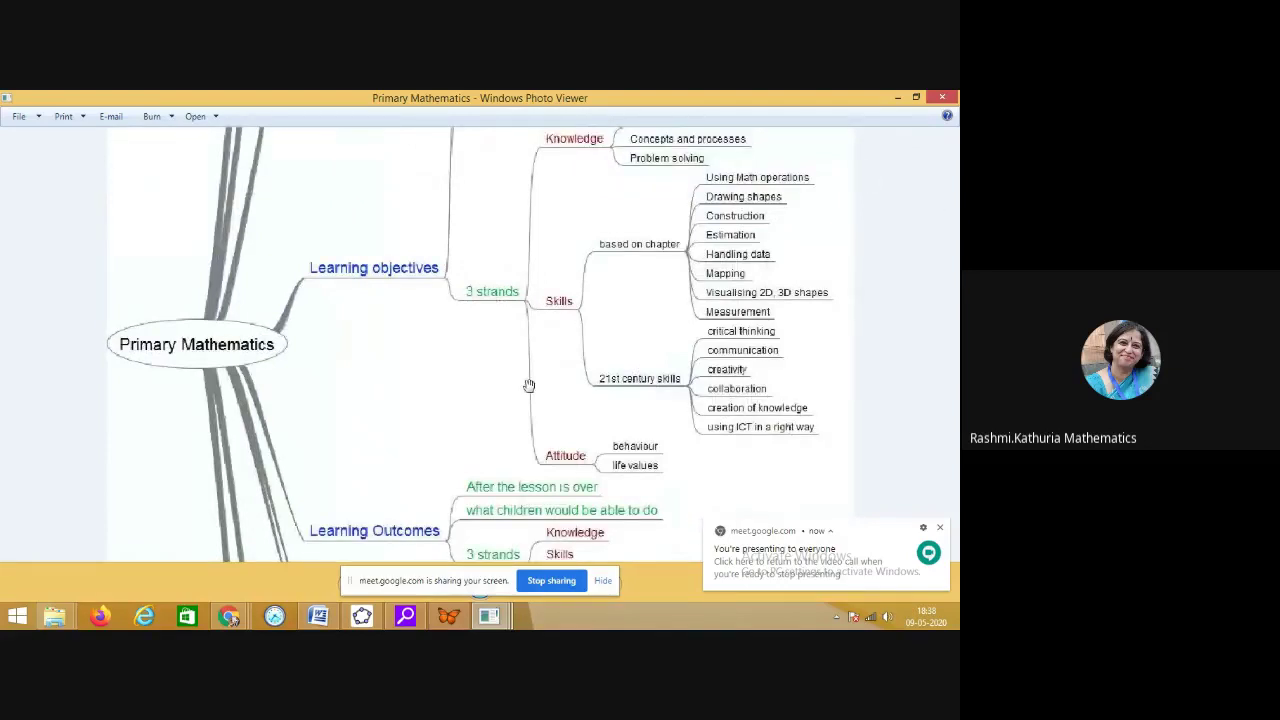
left_click_drag(429, 334, 430, 438)
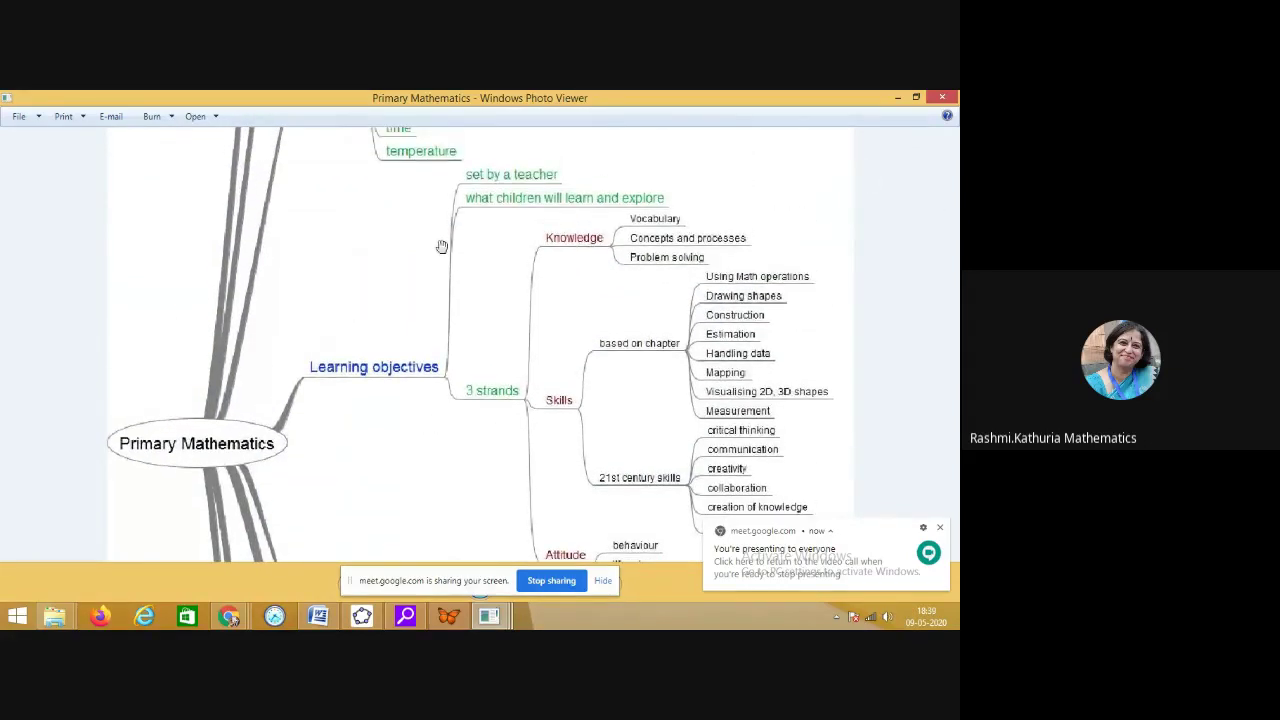
left_click_drag(443, 246, 474, 600)
left_click_drag(611, 246, 565, 485)
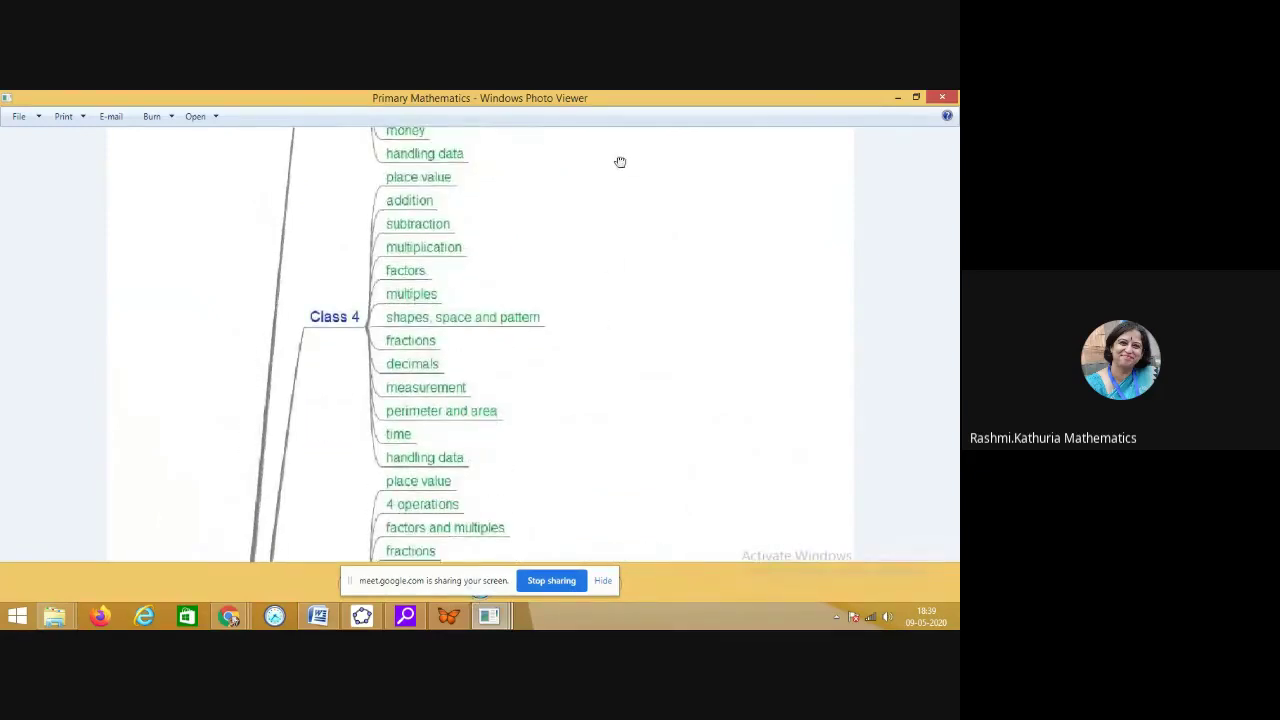
left_click_drag(617, 163, 600, 352)
left_click_drag(651, 166, 629, 314)
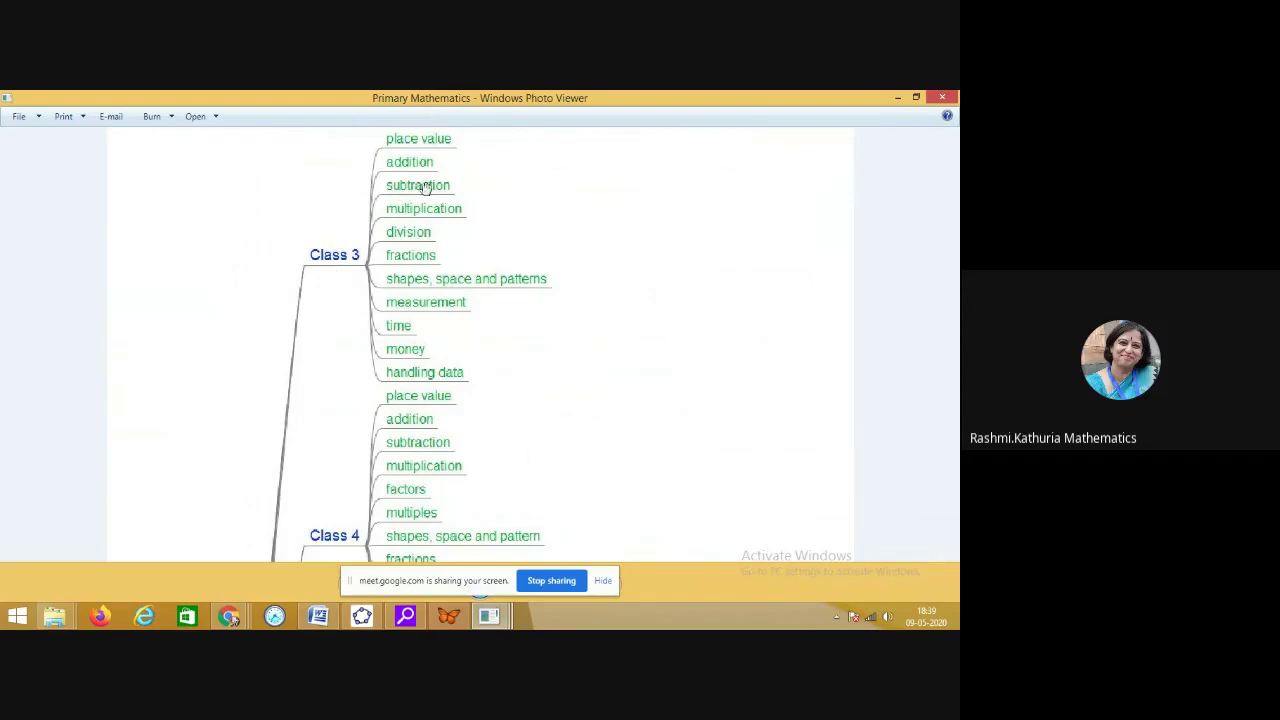
Step: Examine the Class 4, Class 5, Learning objectives and Learning Outcomes branches of the Primary Mathematics mind map
left_click_drag(554, 420, 560, 172)
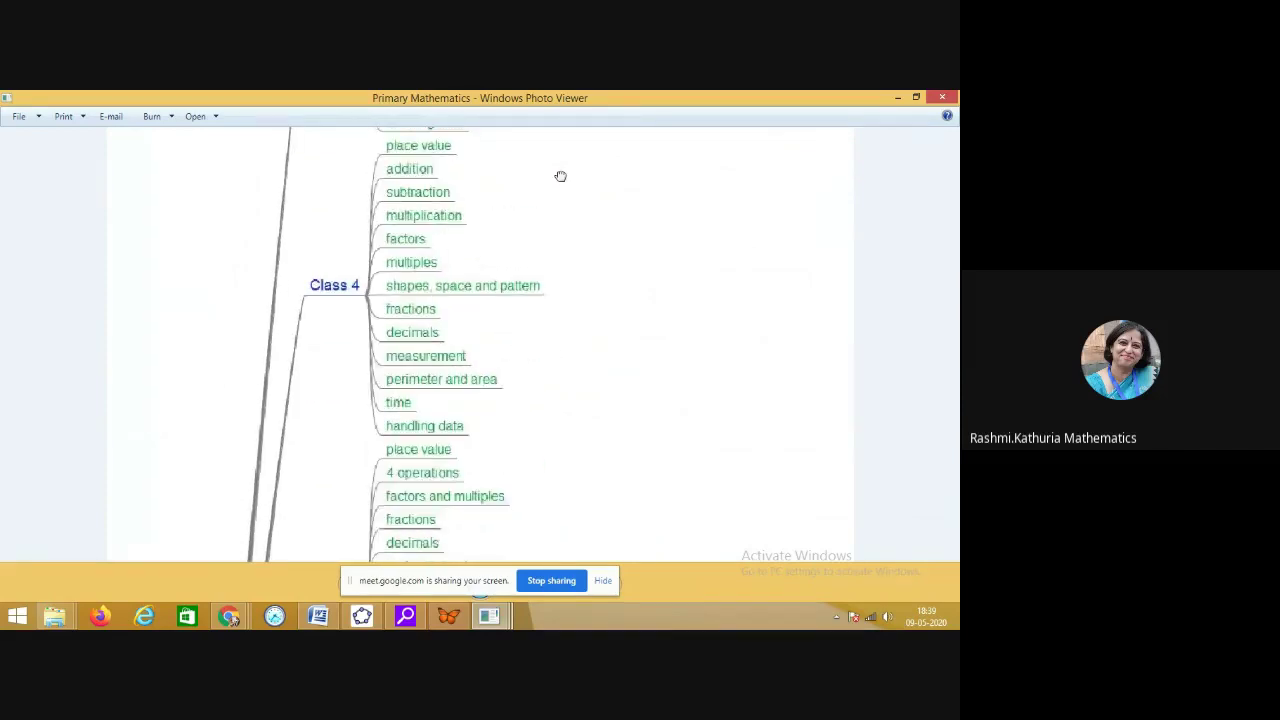
left_click_drag(577, 394, 571, 186)
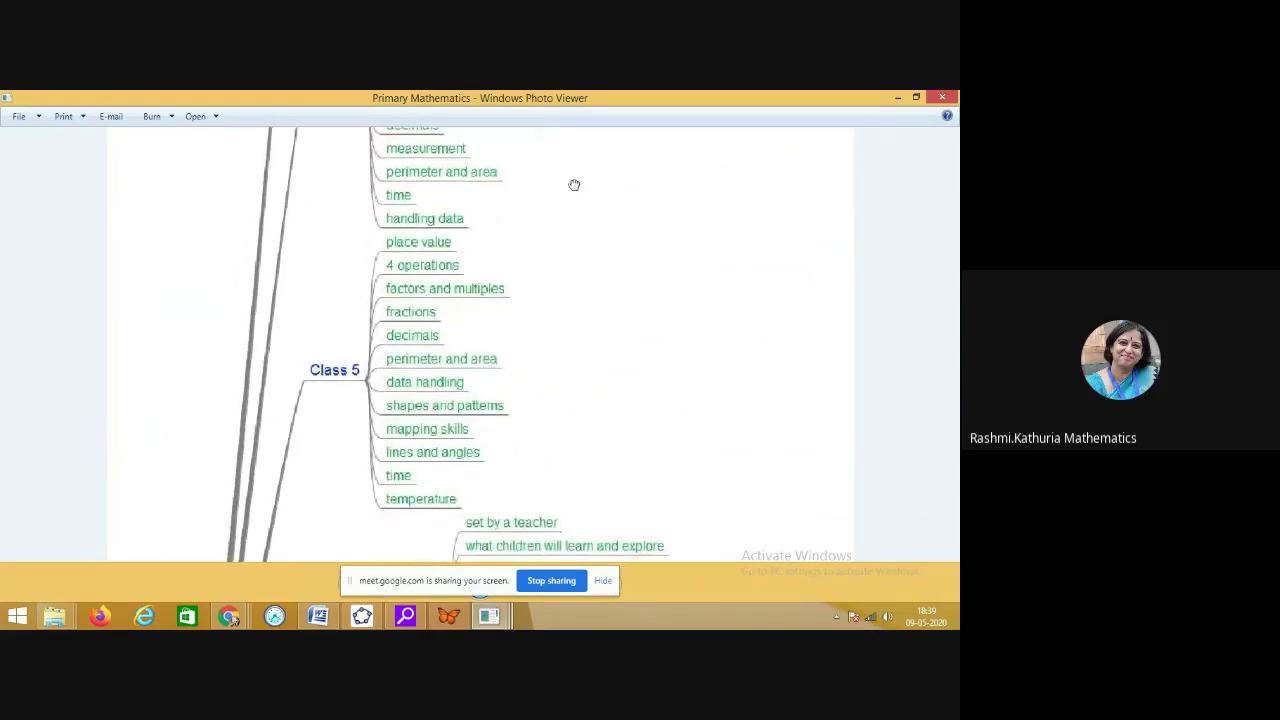
left_click_drag(567, 360, 563, 243)
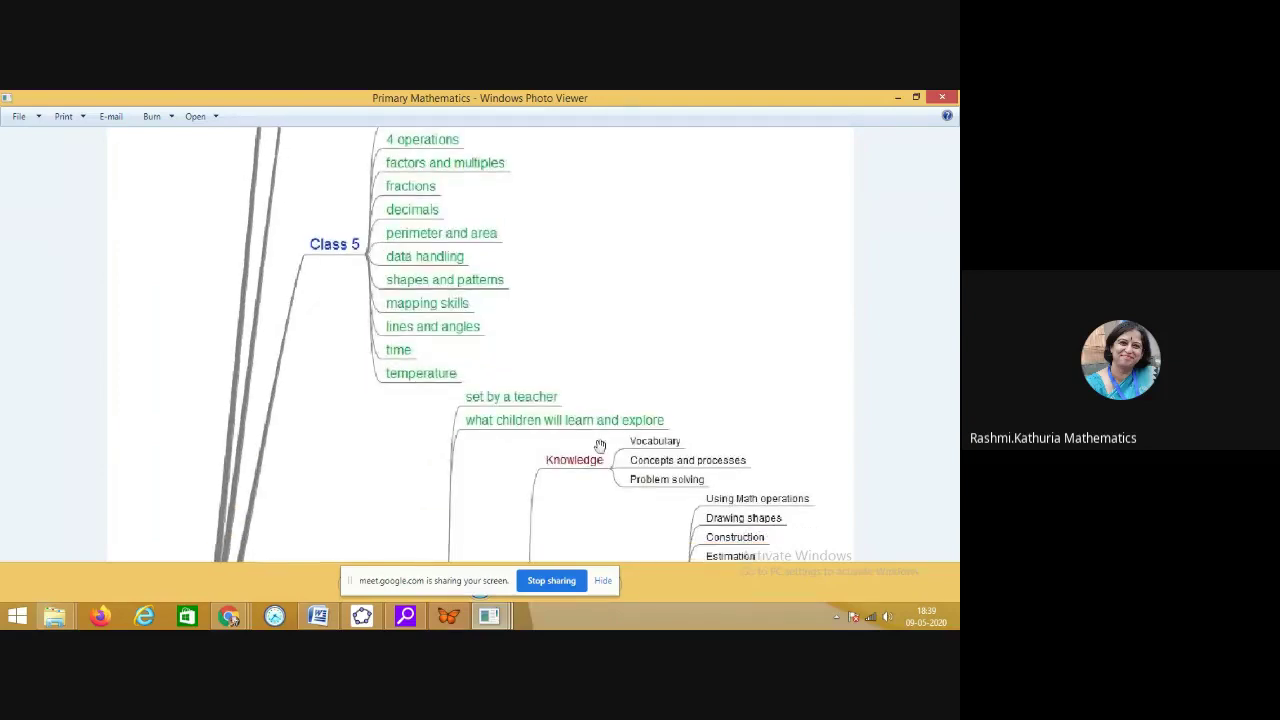
left_click_drag(600, 446, 599, 262)
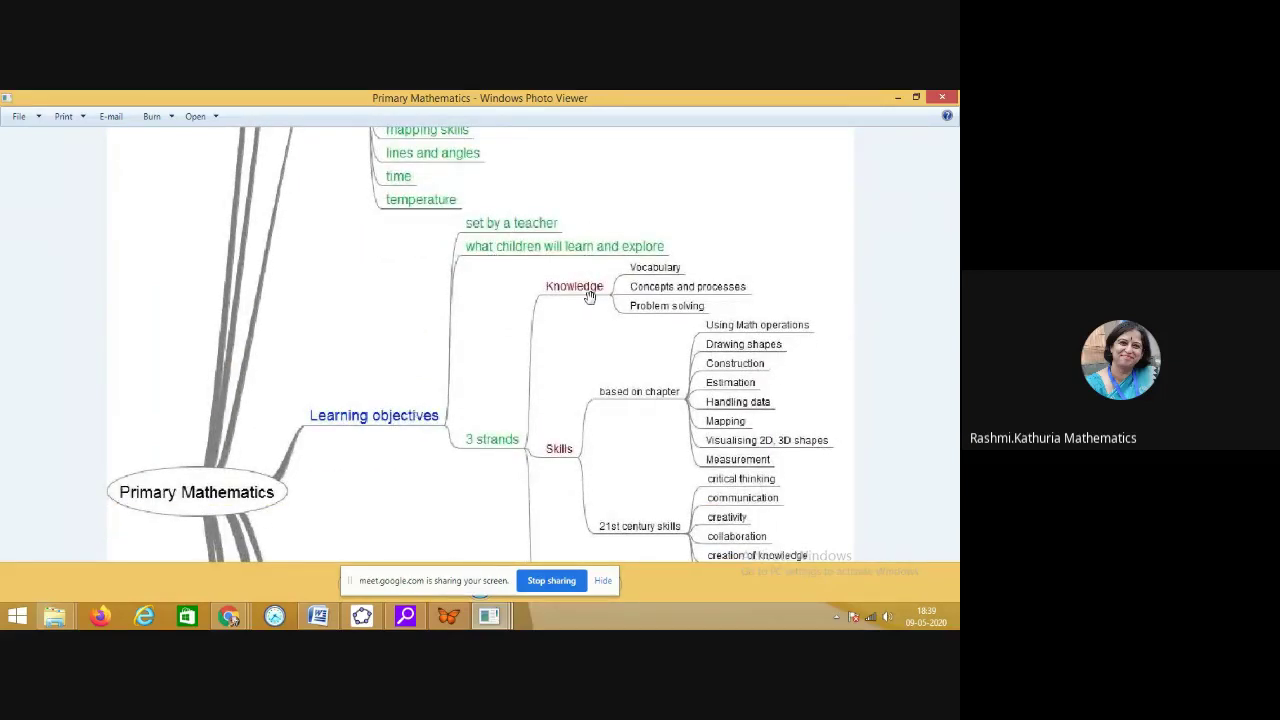
left_click_drag(565, 456, 553, 316)
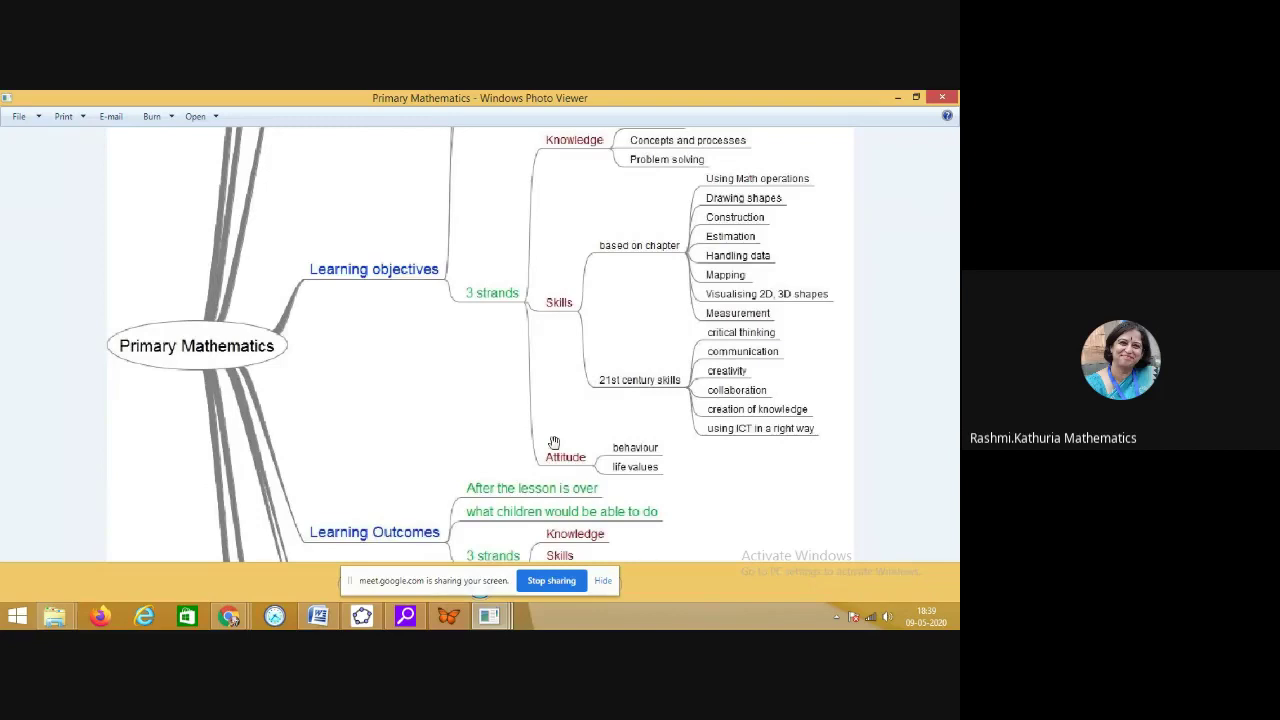
scroll(666, 360, "down", 3)
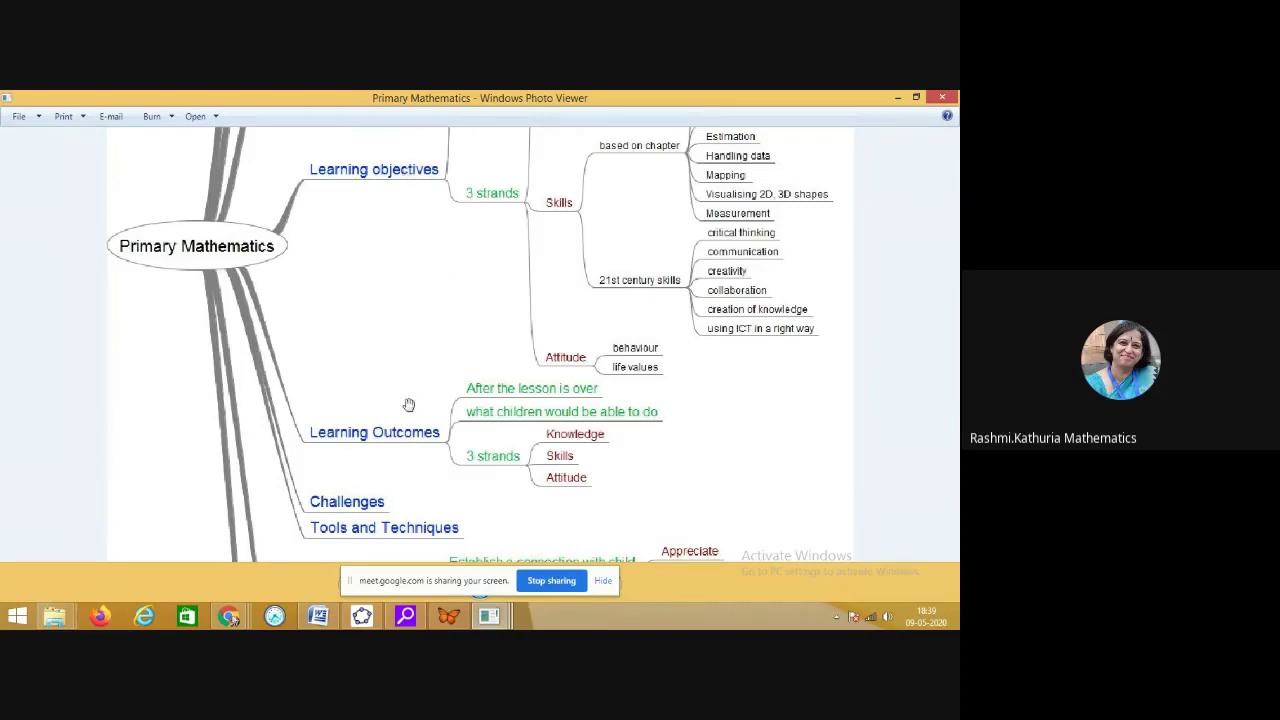
left_click_drag(409, 403, 409, 229)
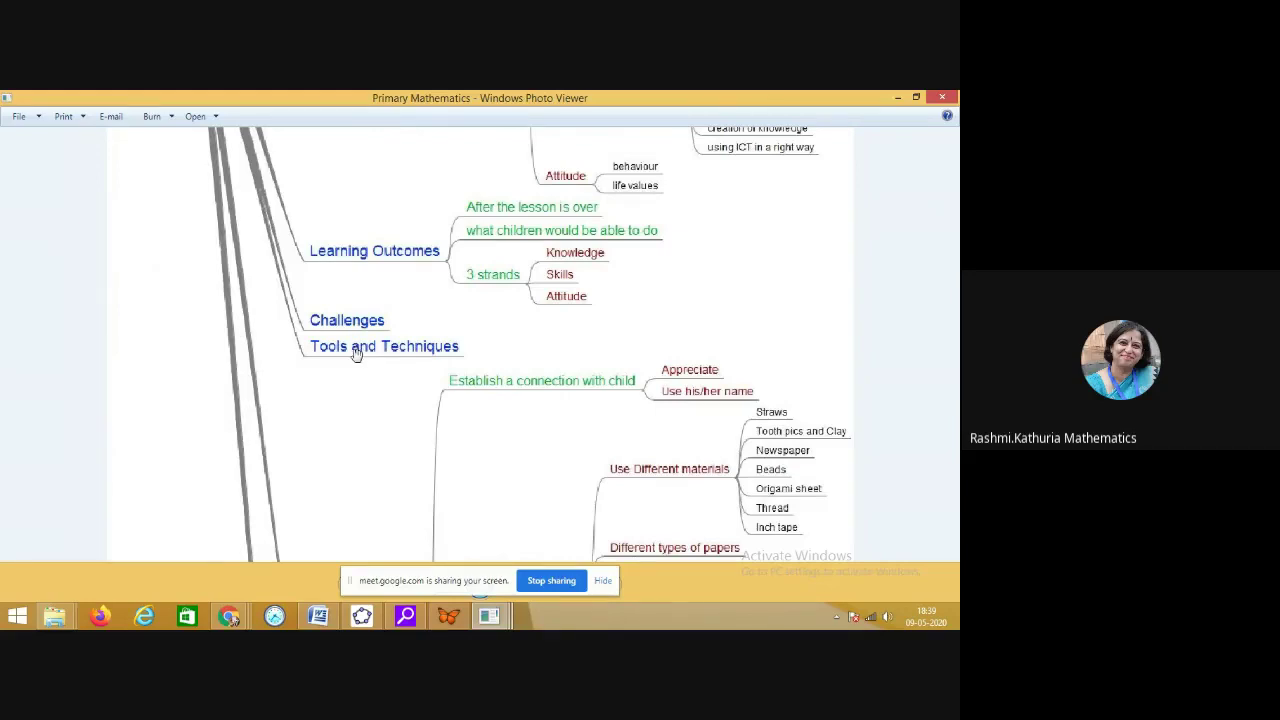
Step: Examine the "Tips for teachers" branch, from blended strategies to "Take ownership", and the Contact branch of the Primary Mathematics map
left_click_drag(563, 491, 541, 254)
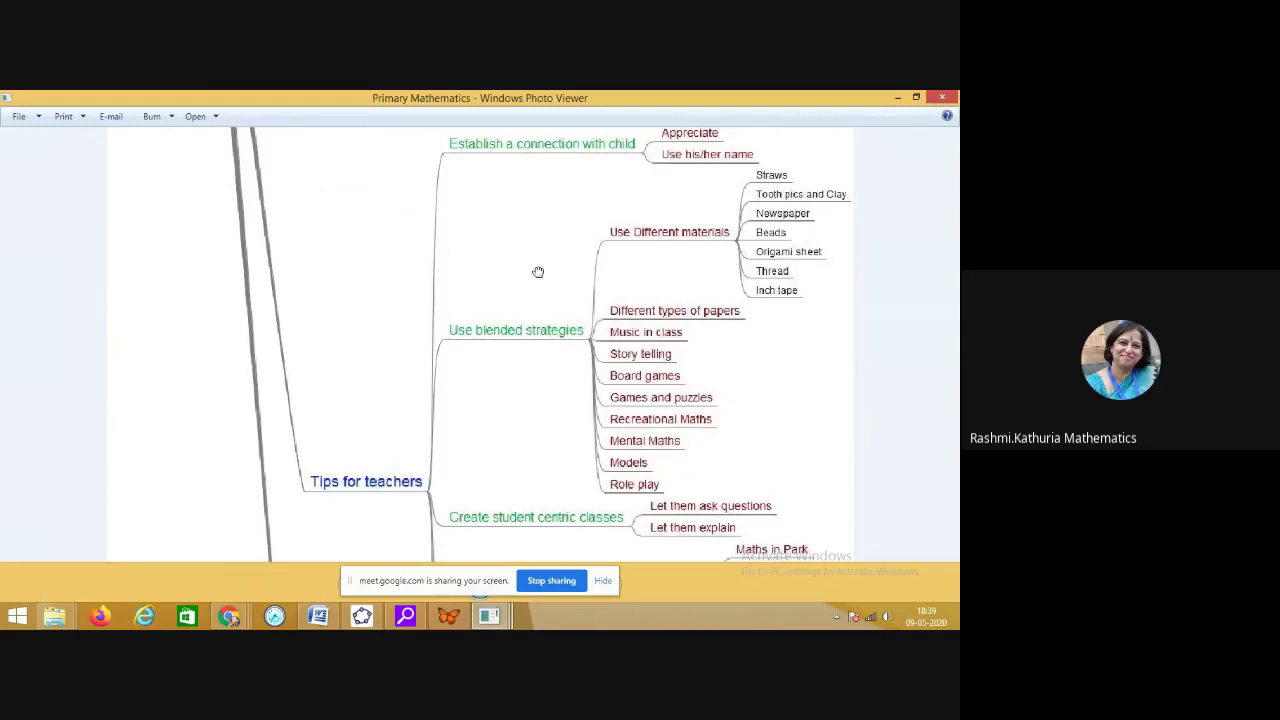
scroll(538, 272, "up", 1)
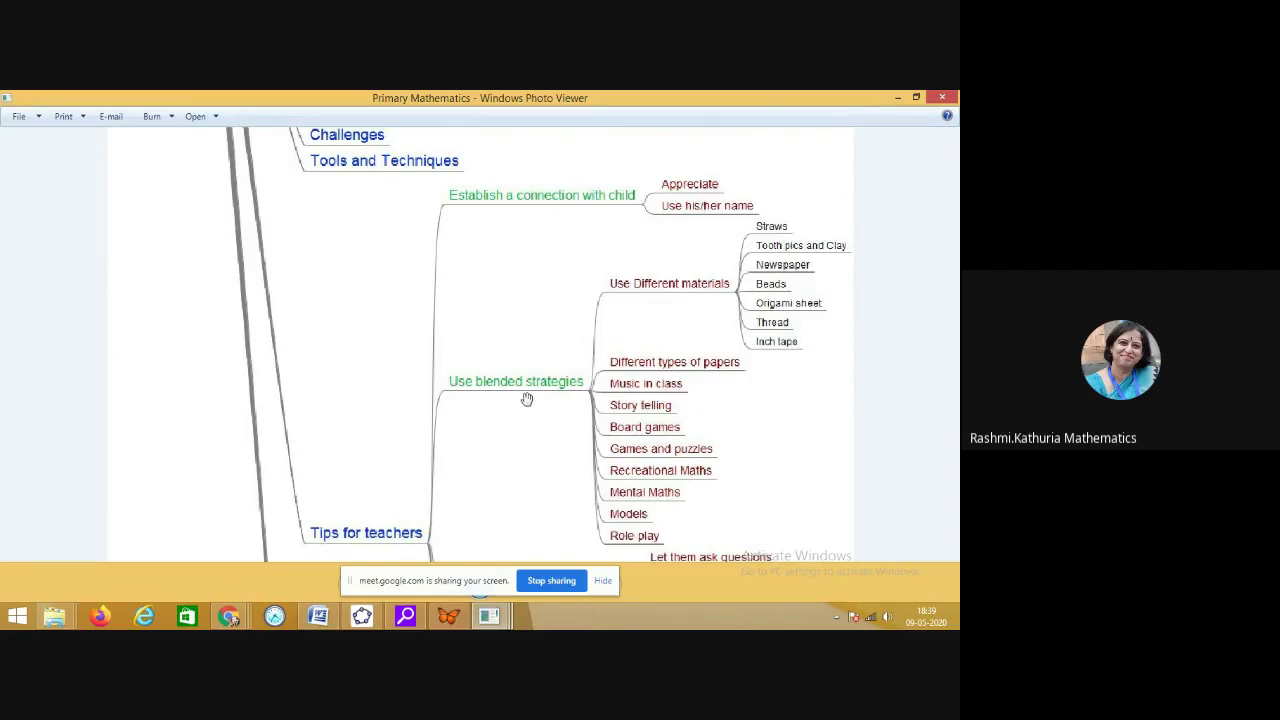
scroll(722, 405, "down", 2)
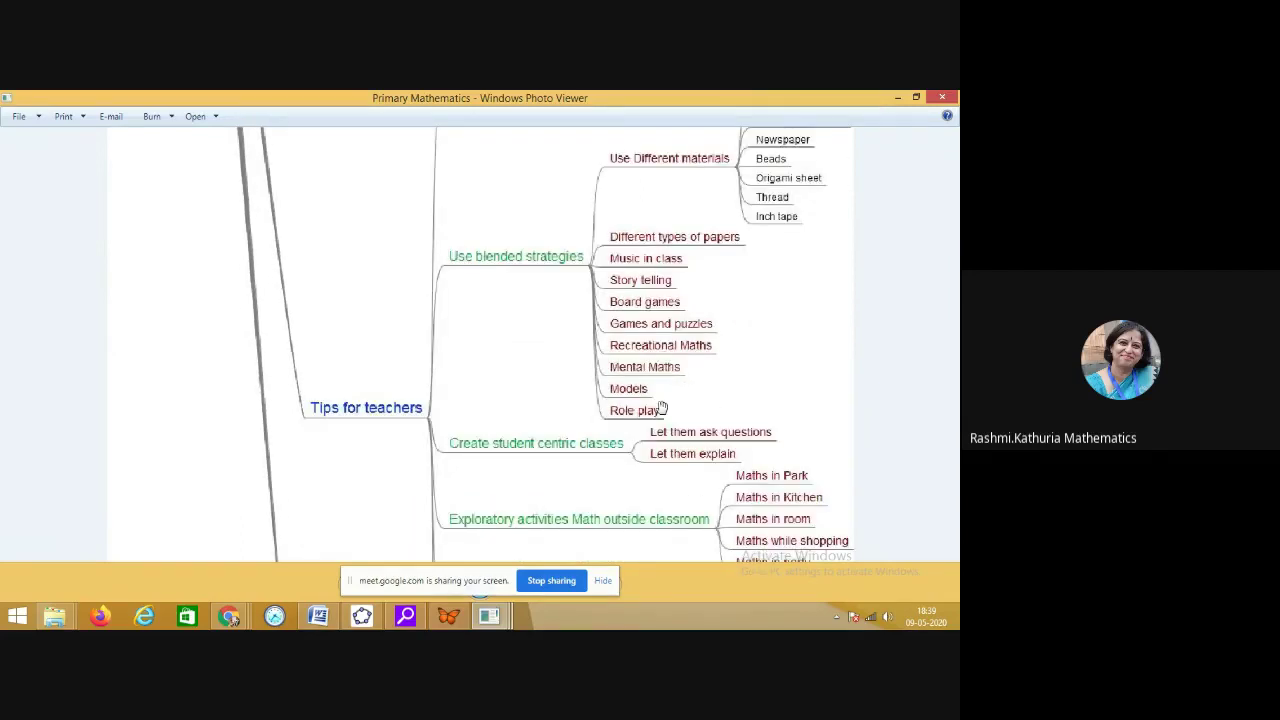
scroll(709, 400, "down", 2)
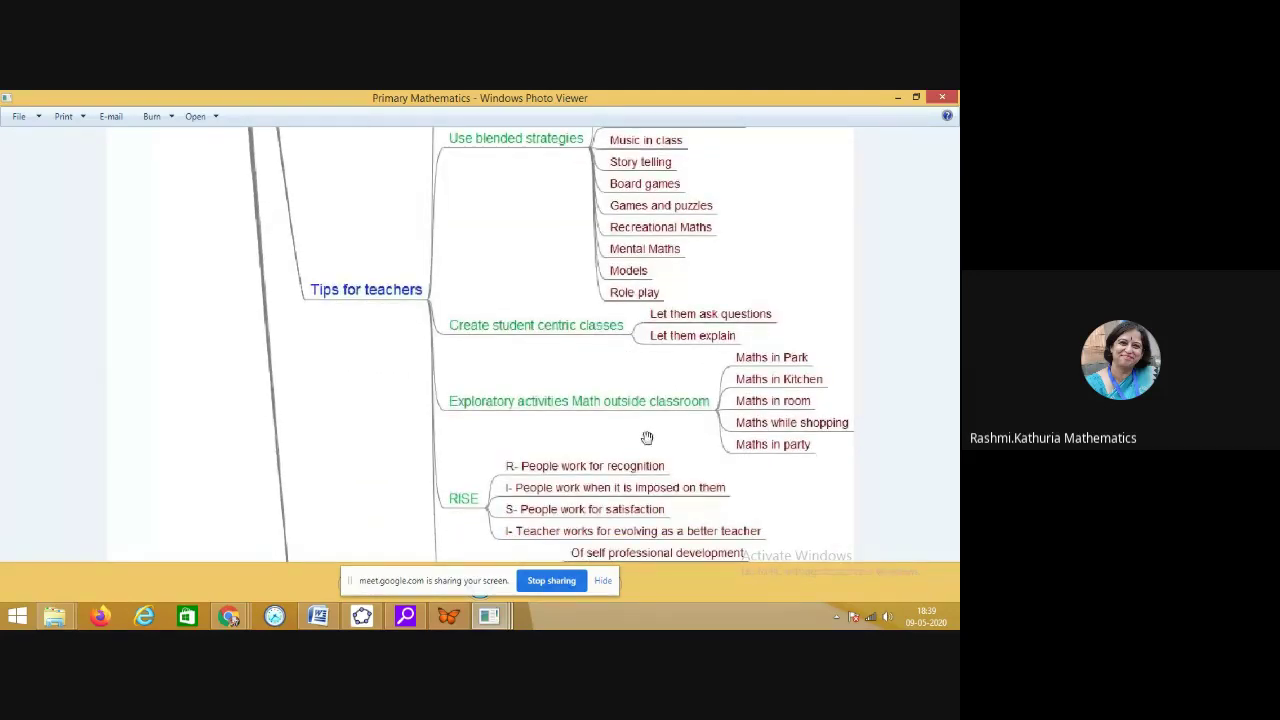
left_click_drag(646, 437, 618, 331)
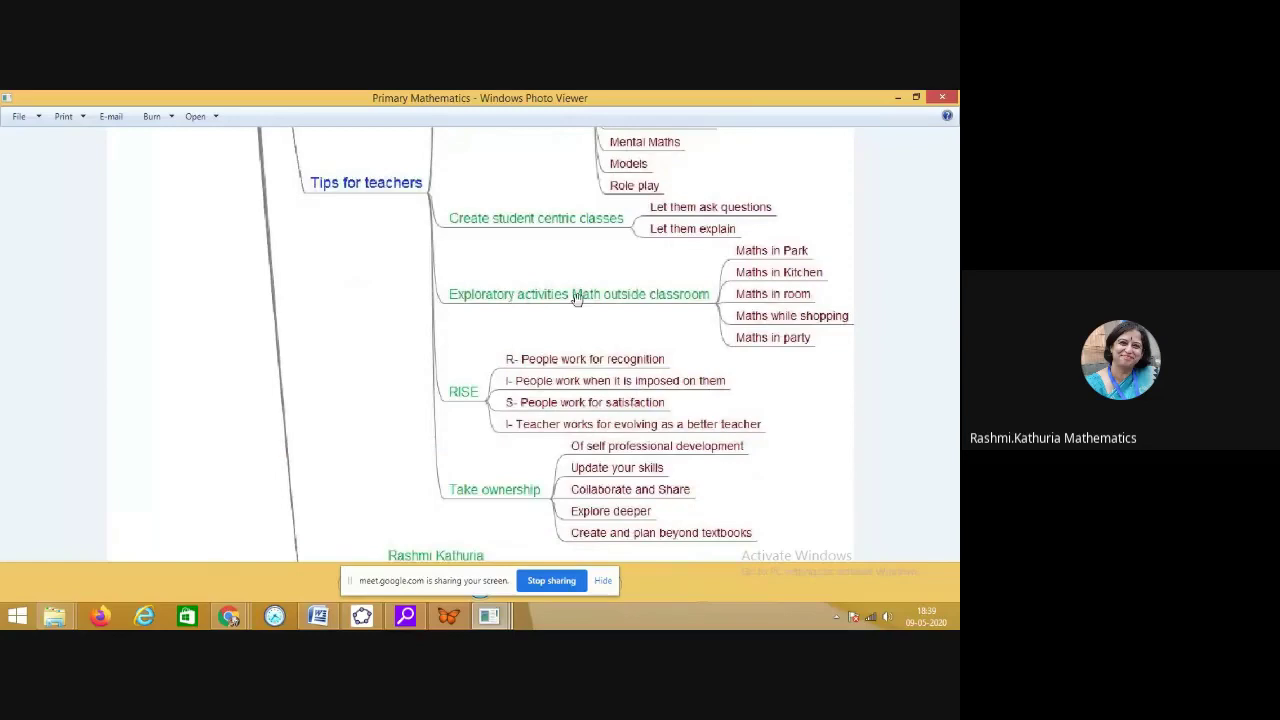
left_click_drag(516, 346, 516, 252)
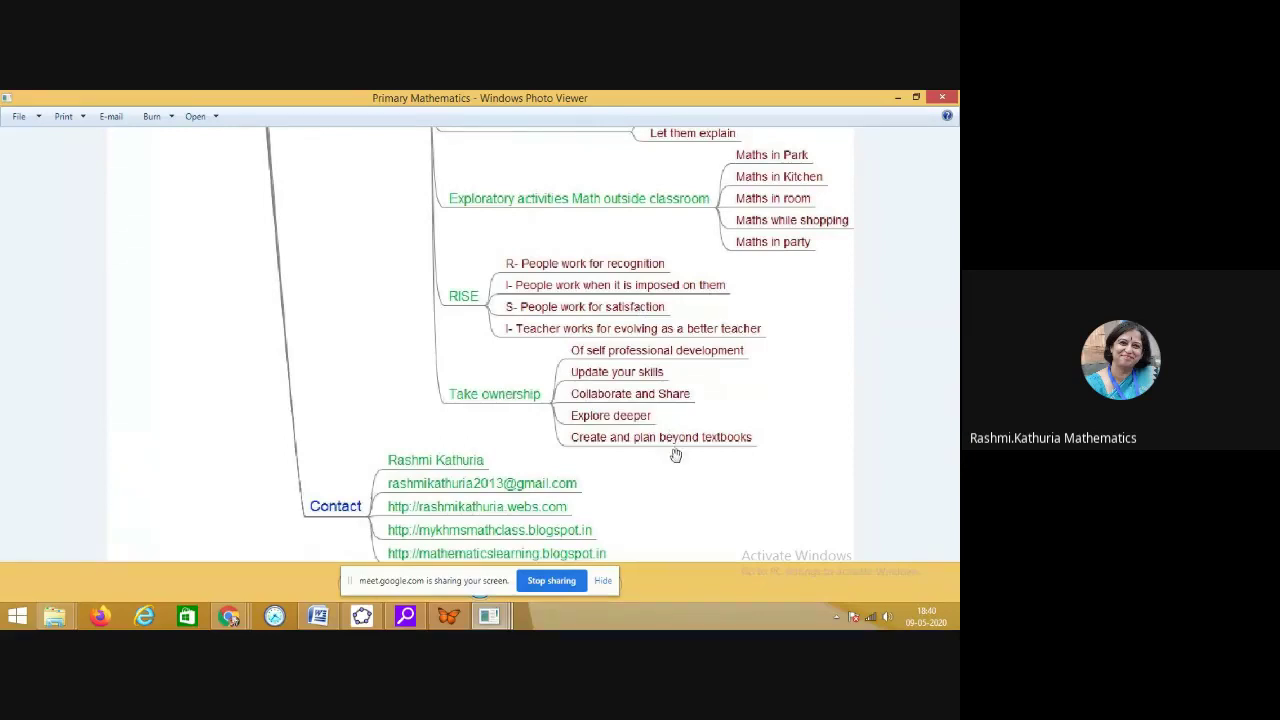
left_click_drag(677, 451, 558, 385)
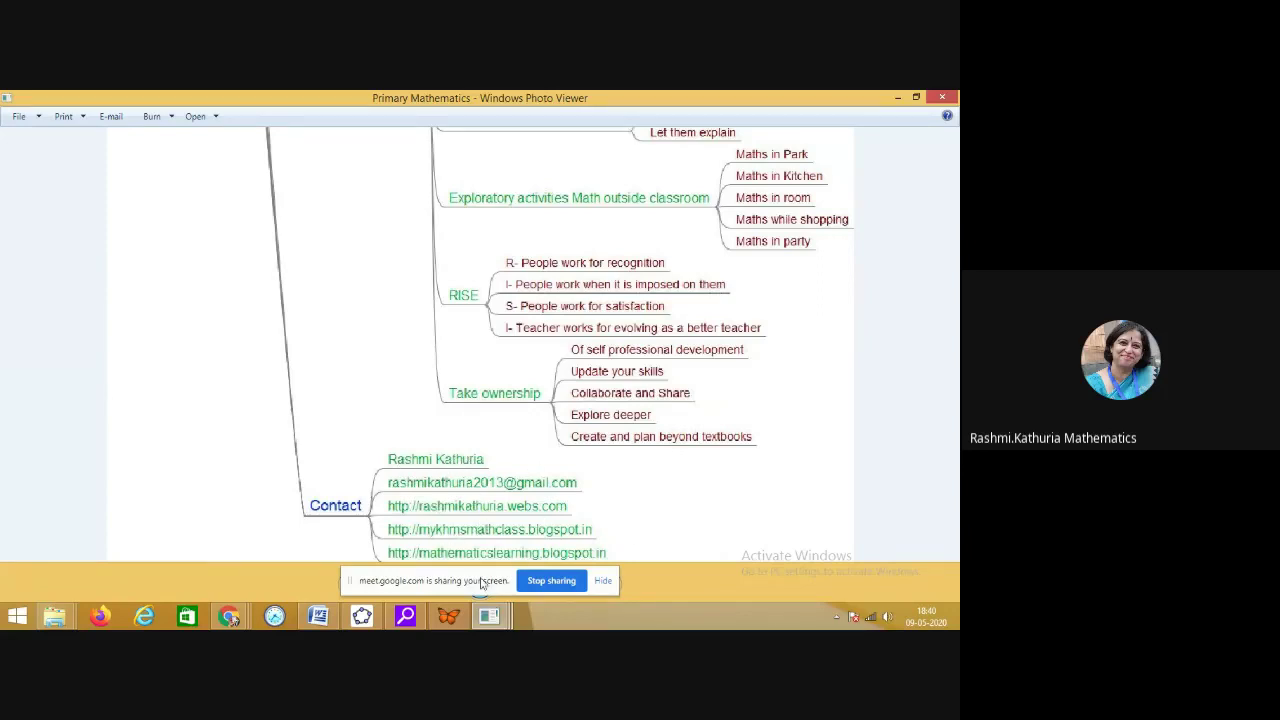
Step: Fit the whole Primary Mathematics map in view, close the image and switch back to the "Online teaching learning" map in FreeMind
scroll(549, 214, "up", 5)
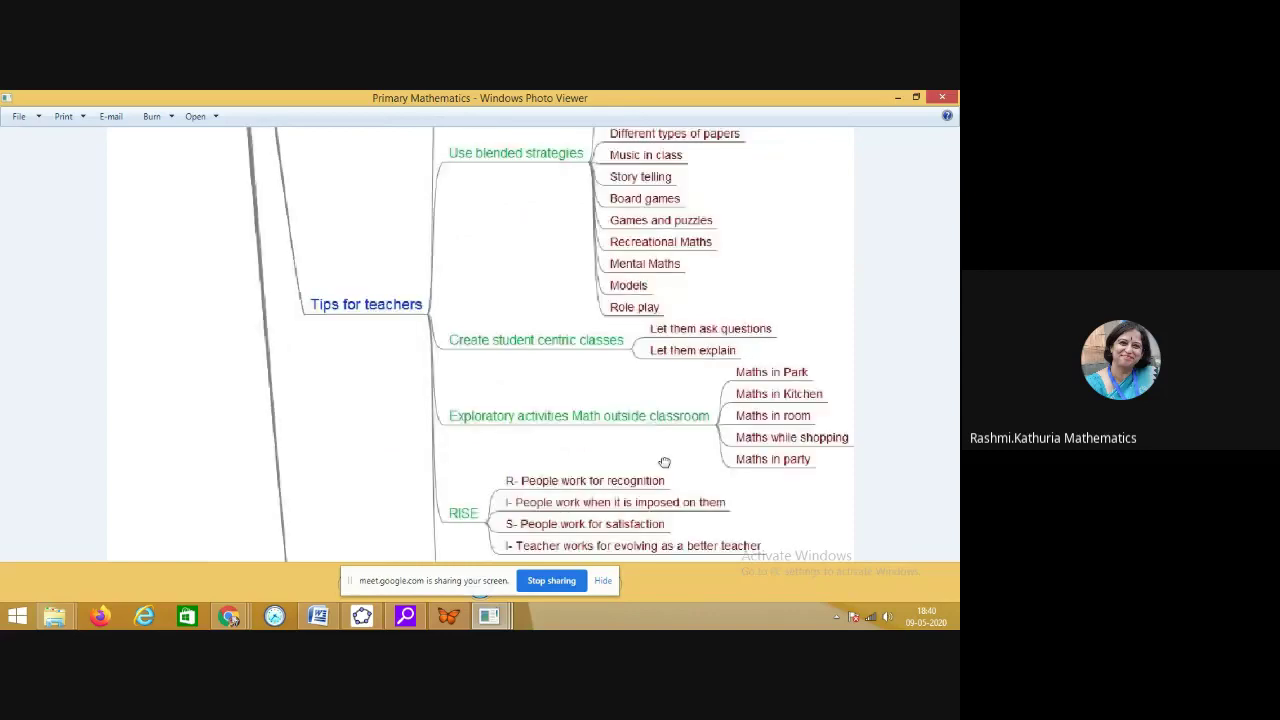
scroll(572, 228, "up", 7)
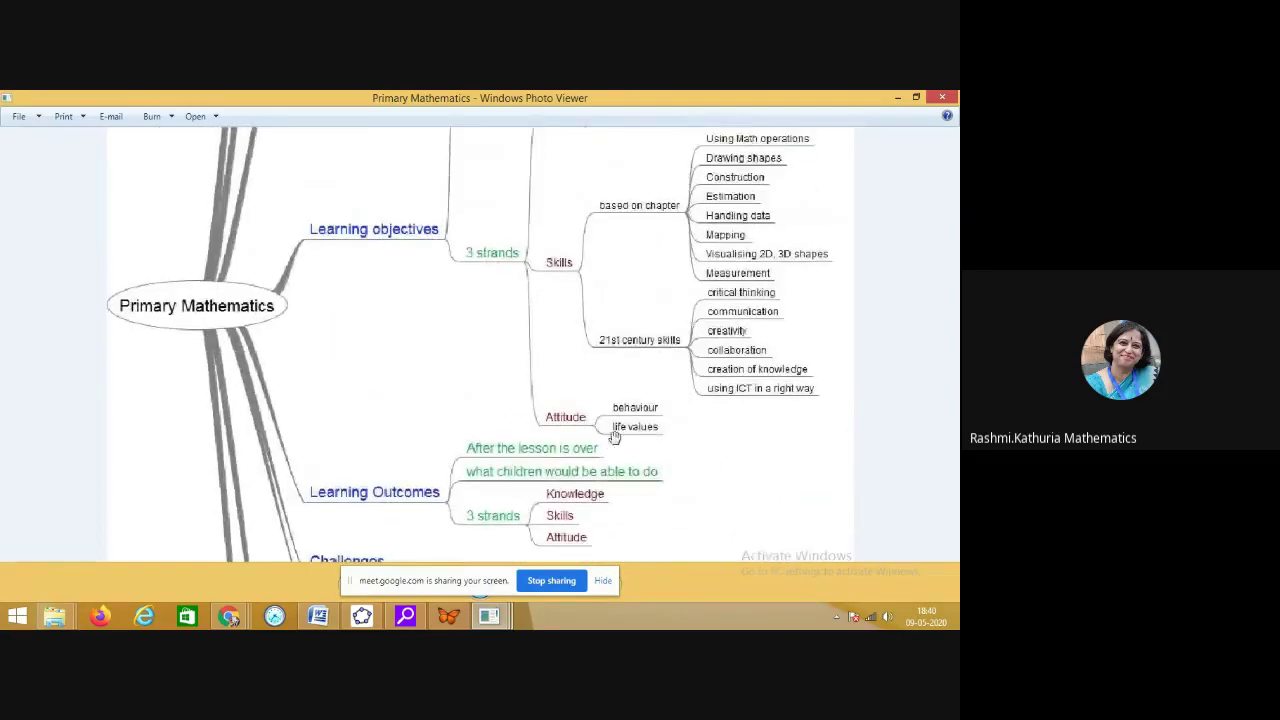
scroll(600, 259, "up", 3)
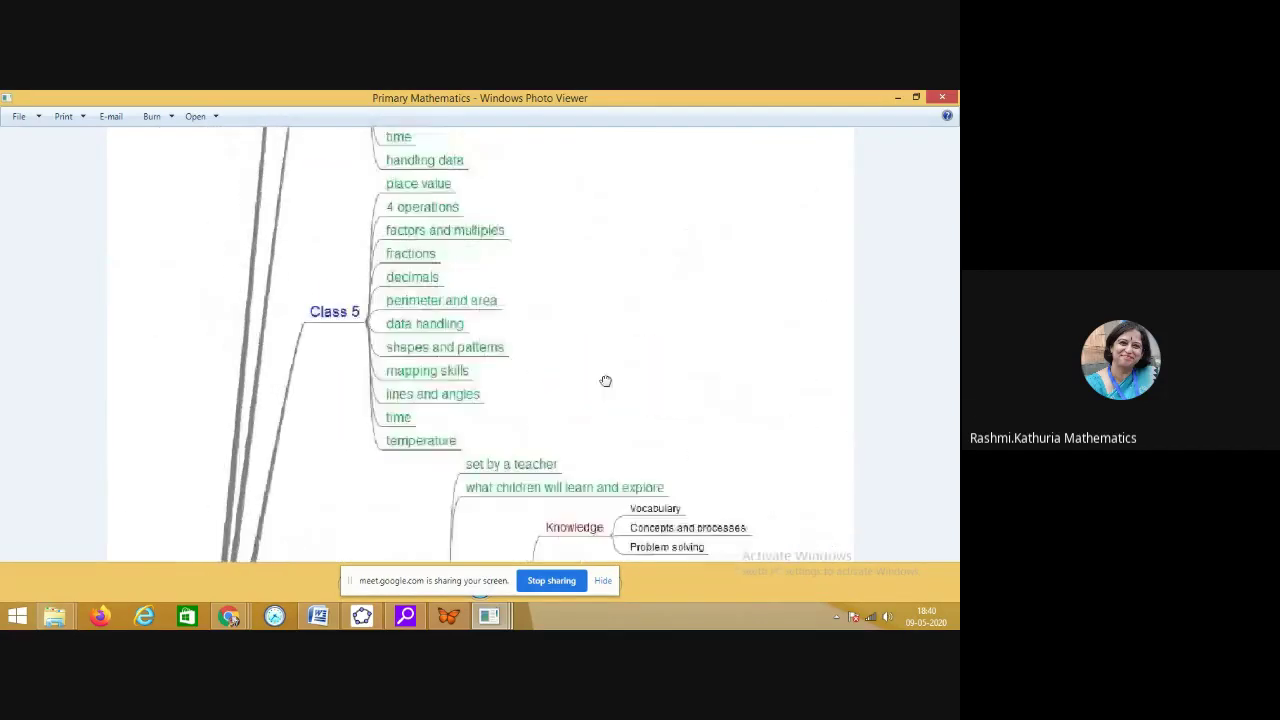
left_click_drag(603, 380, 688, 200)
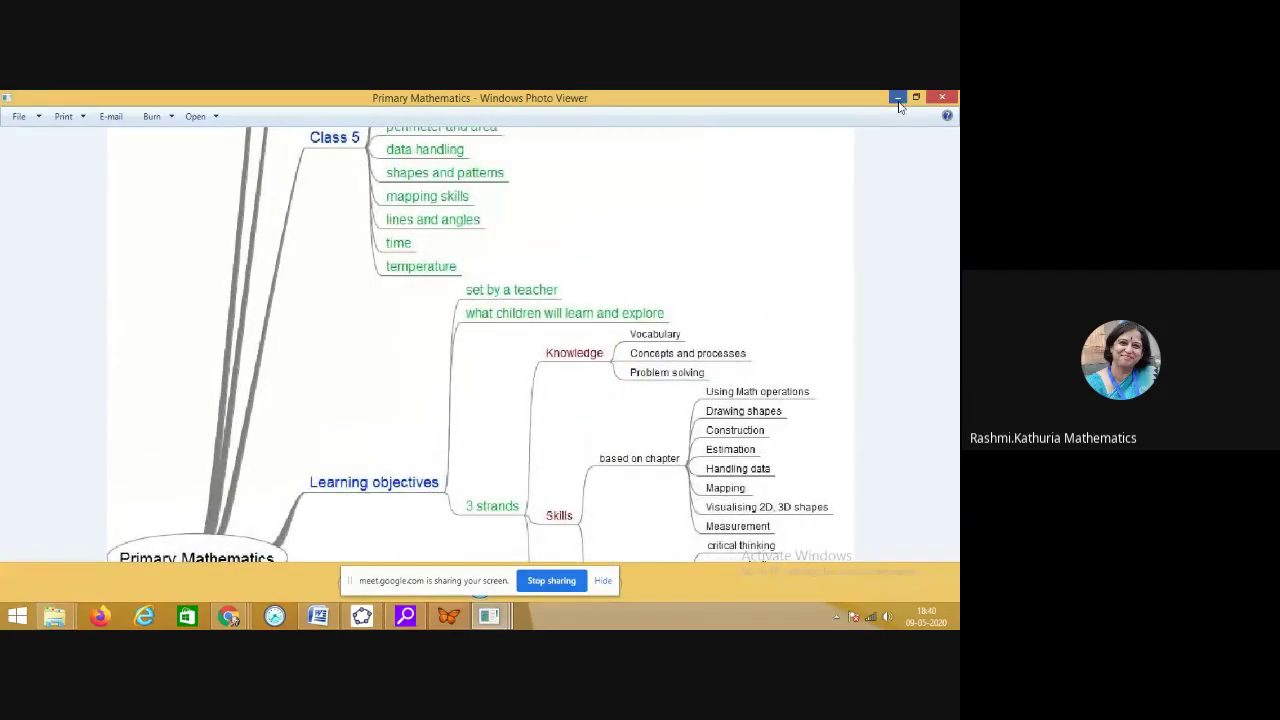
key("ctrl+0")
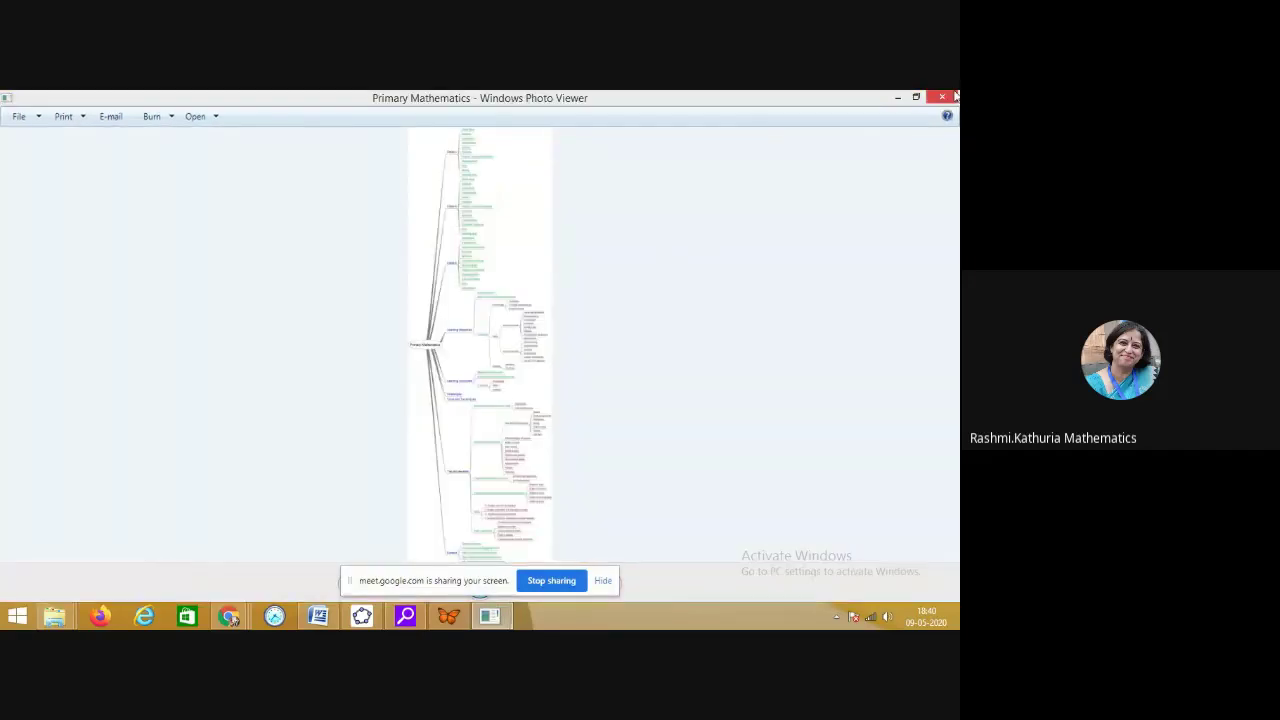
left_click(952, 97)
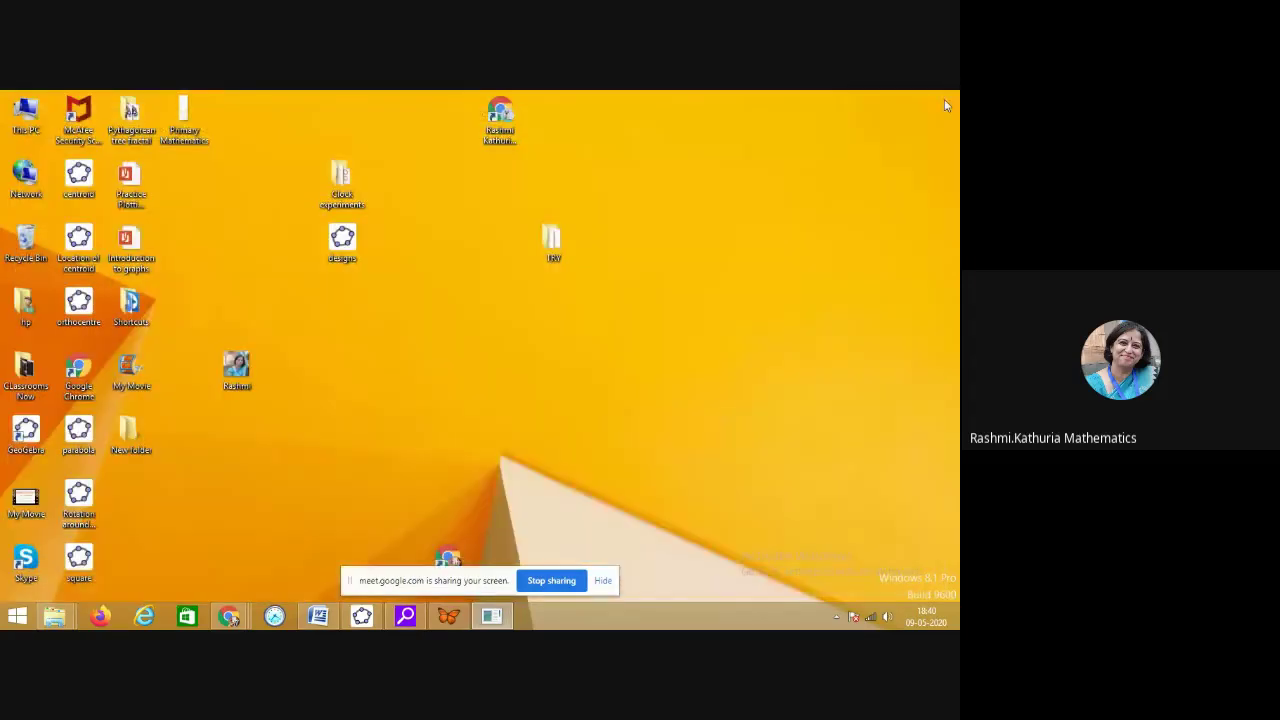
left_click(448, 618)
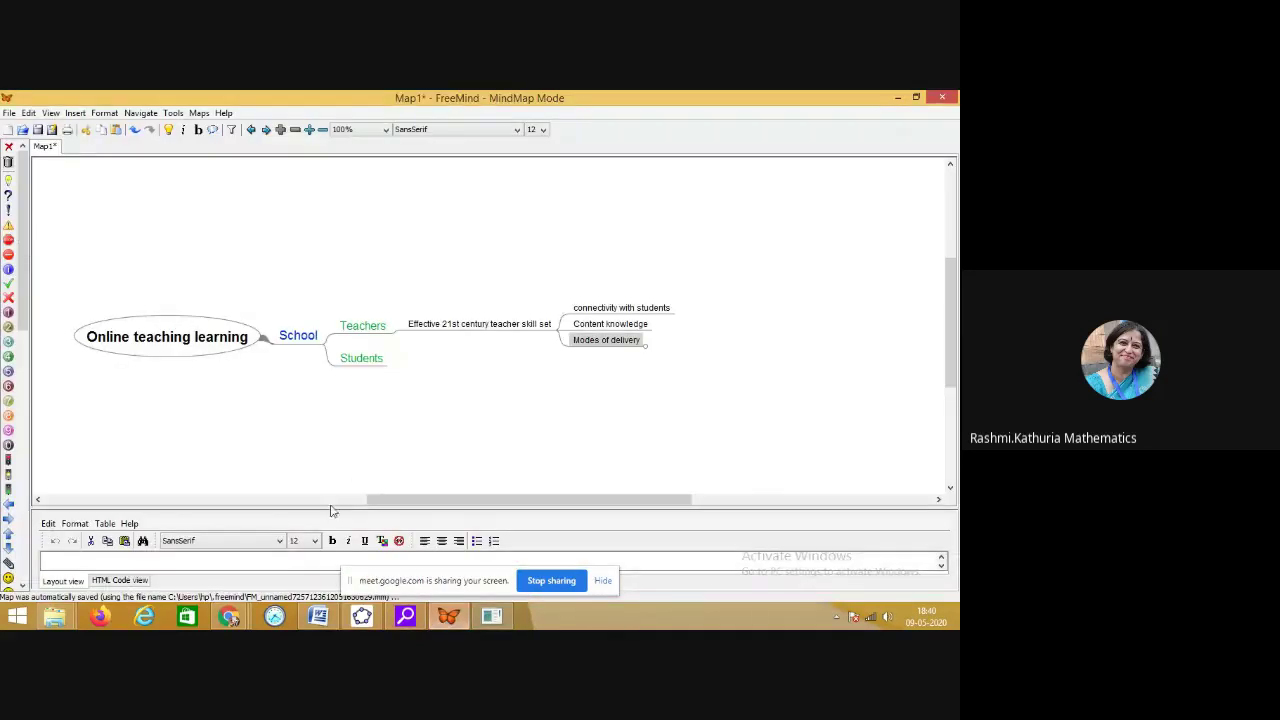
Step: Switch to the Google Meet meeting in Chrome and open its chat to read the participants' messages
left_click(230, 620)
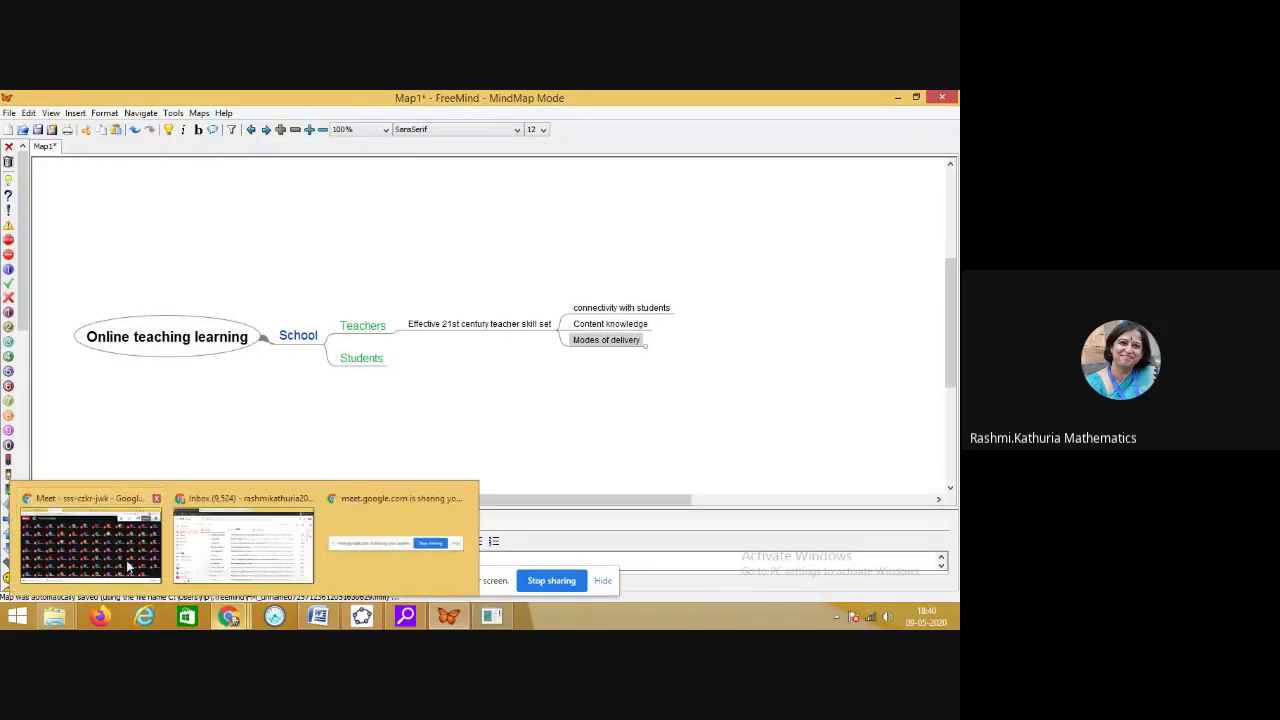
left_click(127, 566)
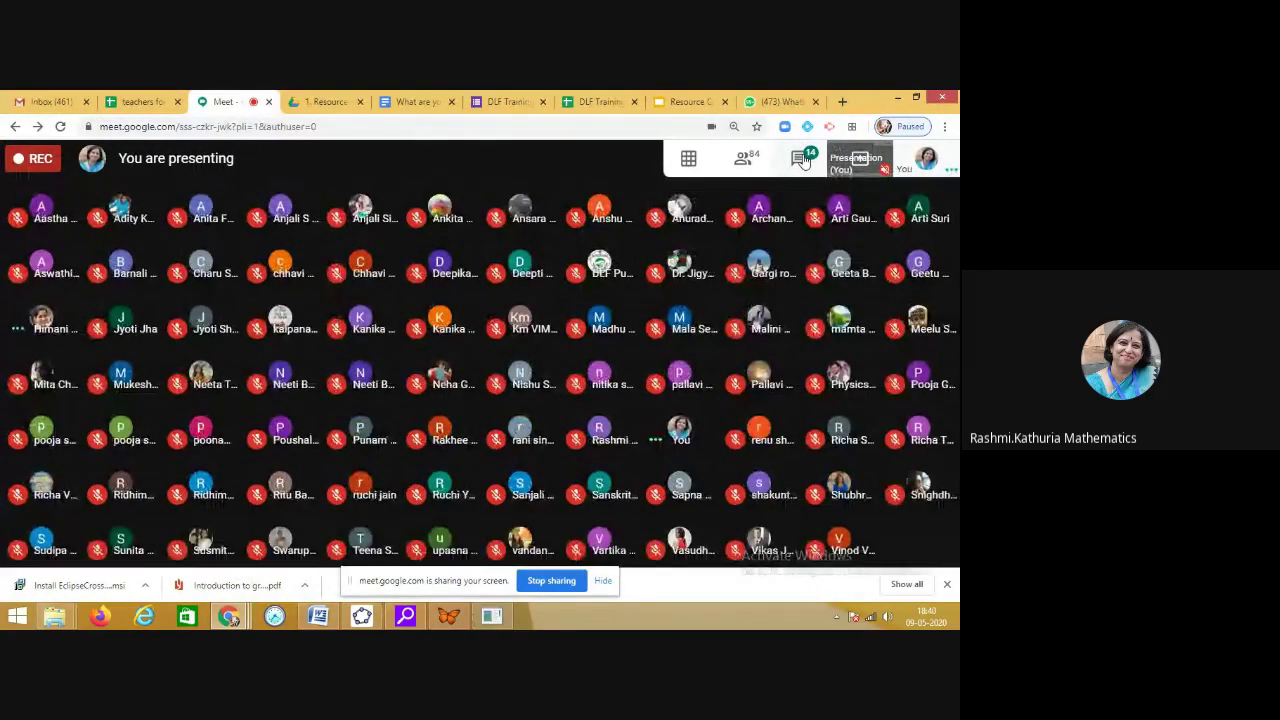
left_click(803, 160)
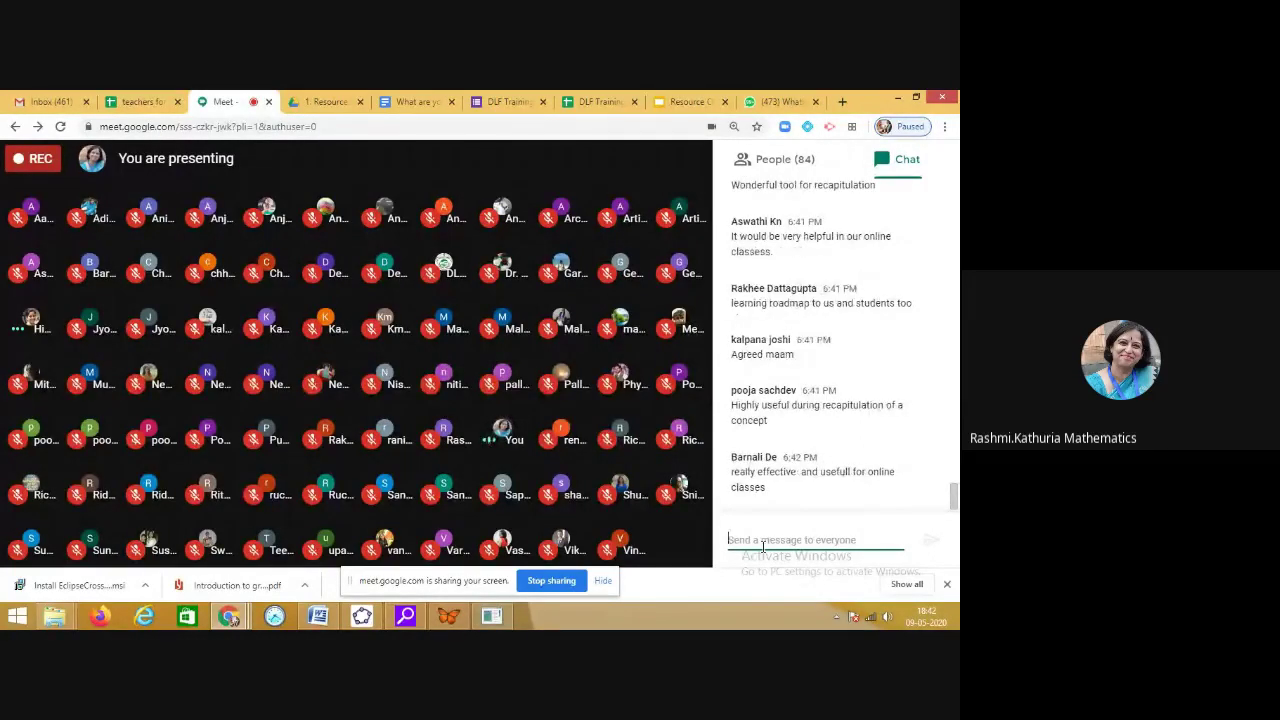
Step: Close the meeting chat and open the additional meeting options that include "Stop recording"
mouse_move(663, 537)
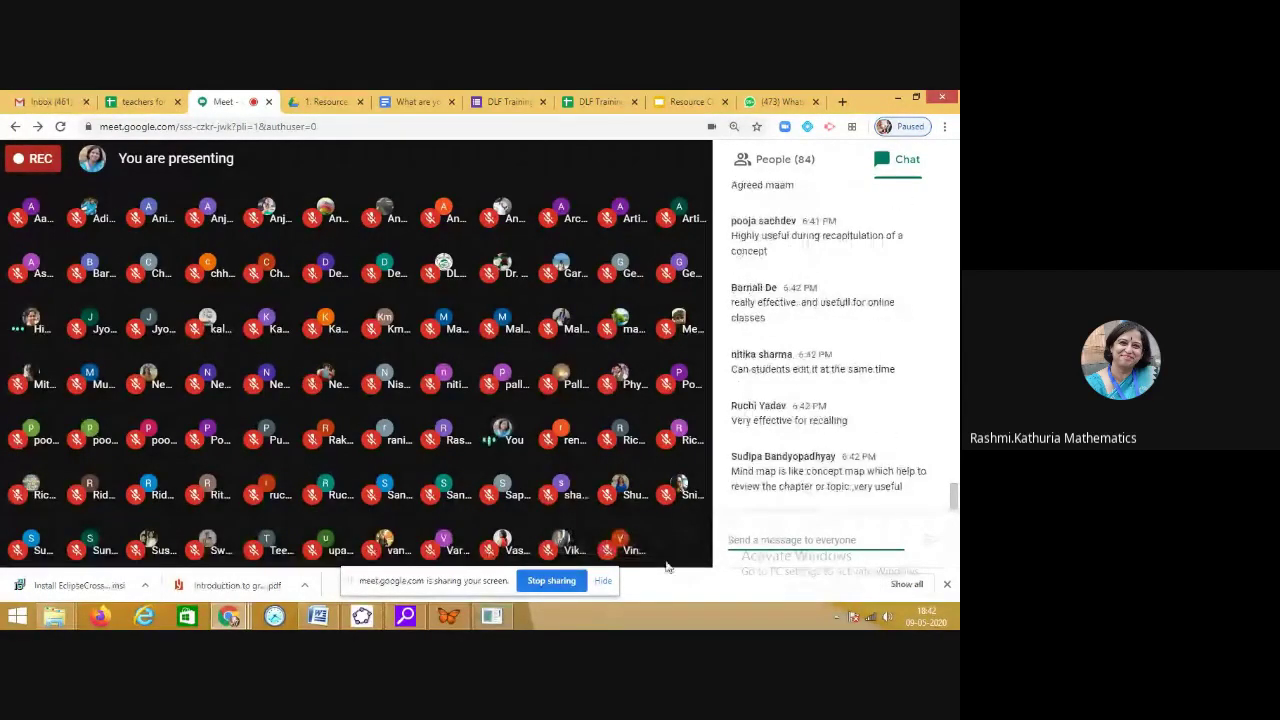
left_click(686, 541)
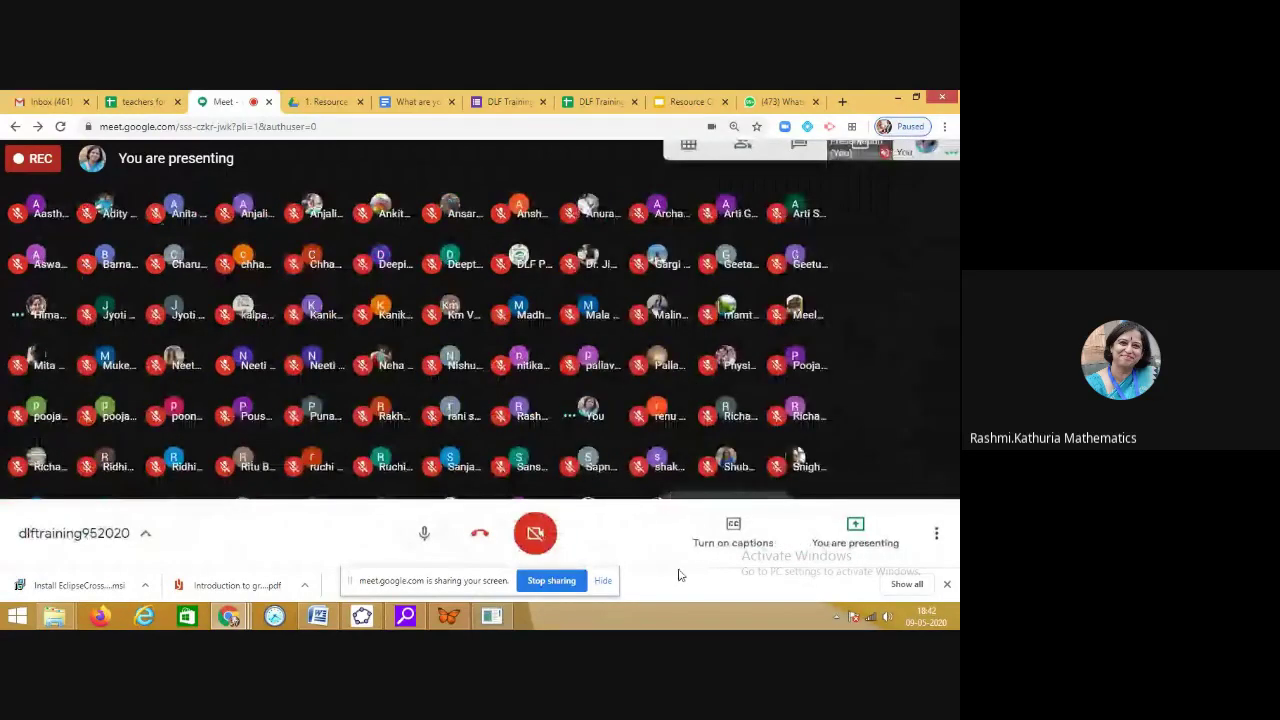
left_click(936, 533)
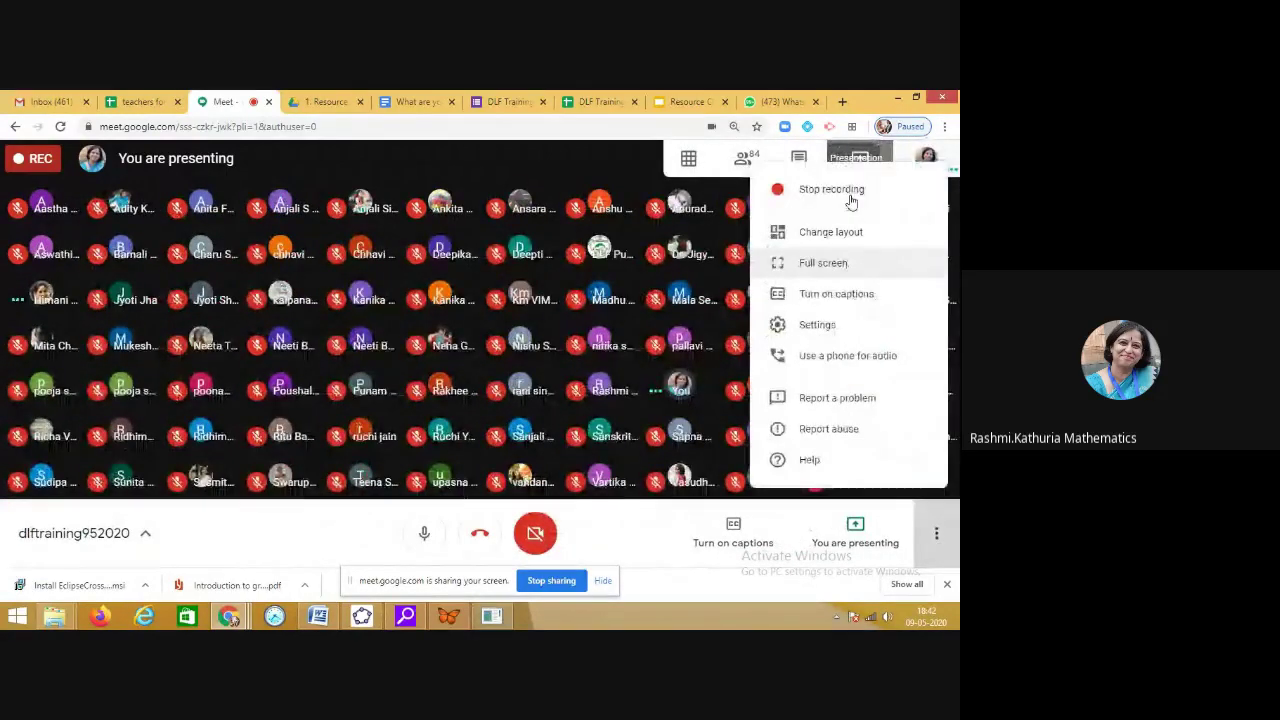